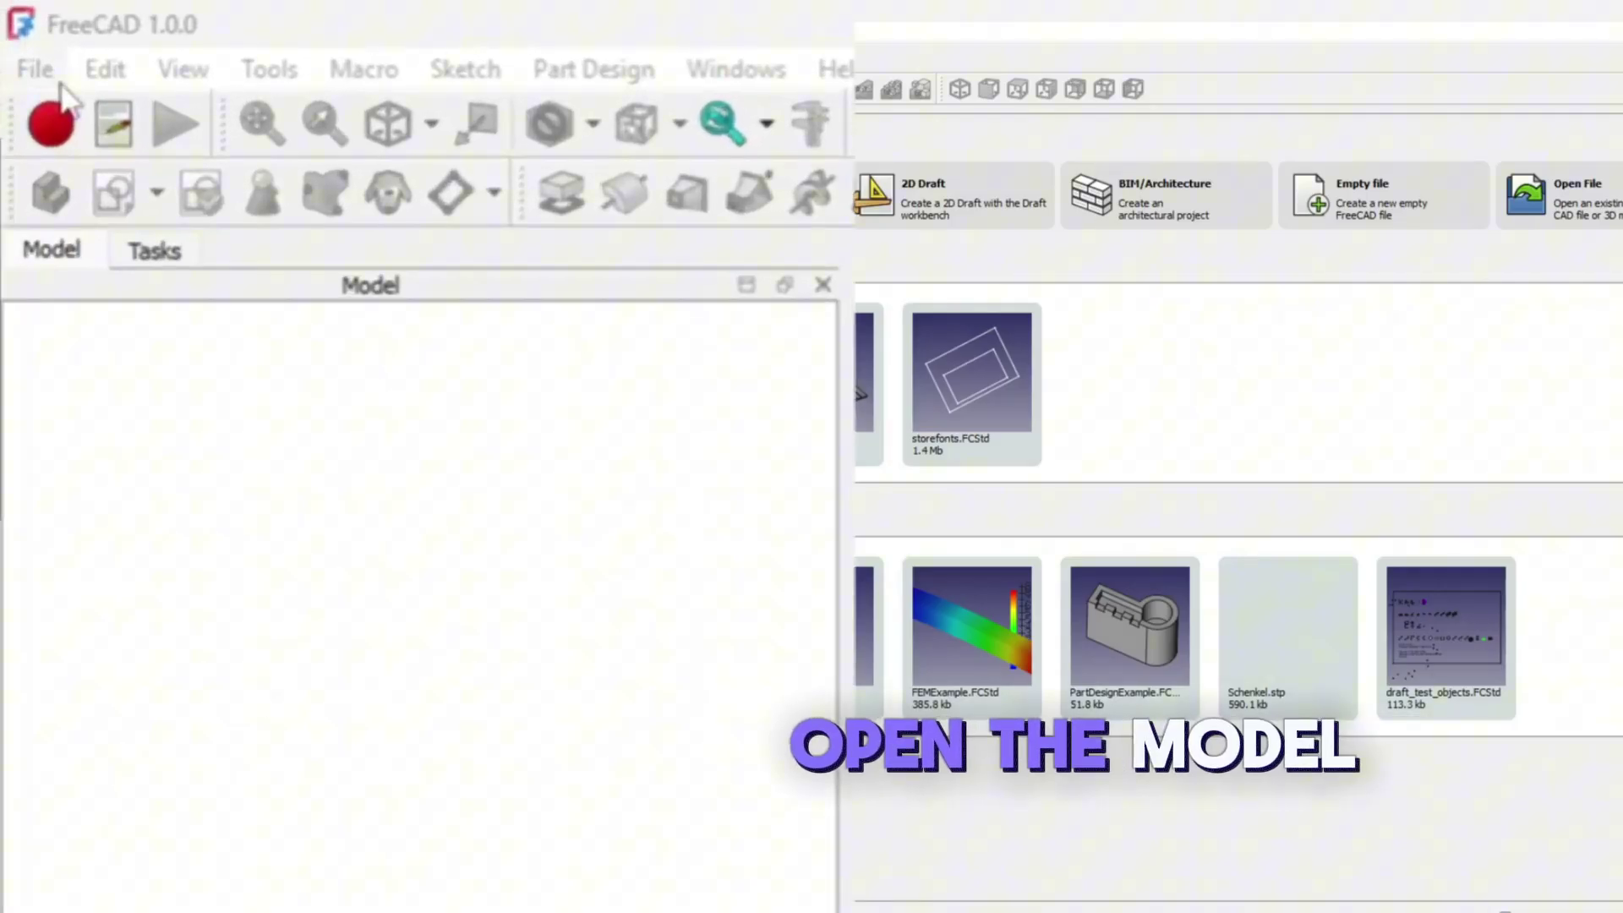
# Step: Open demo.FCStd from the File menu's recent files list
pyautogui.click(38, 71)
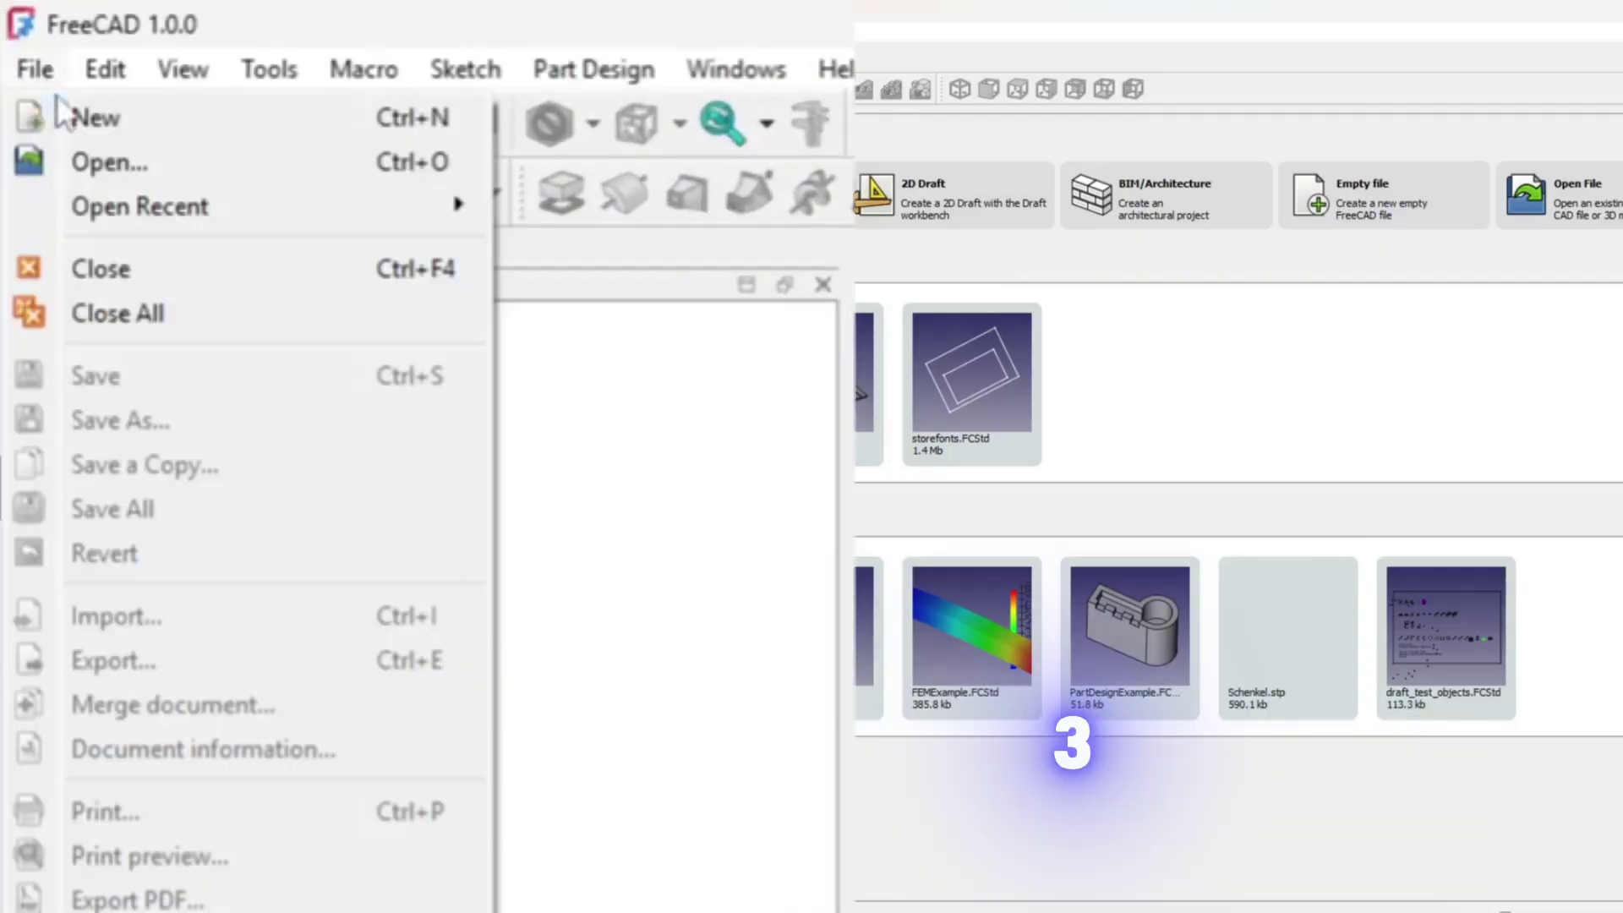
pyautogui.moveTo(97, 207)
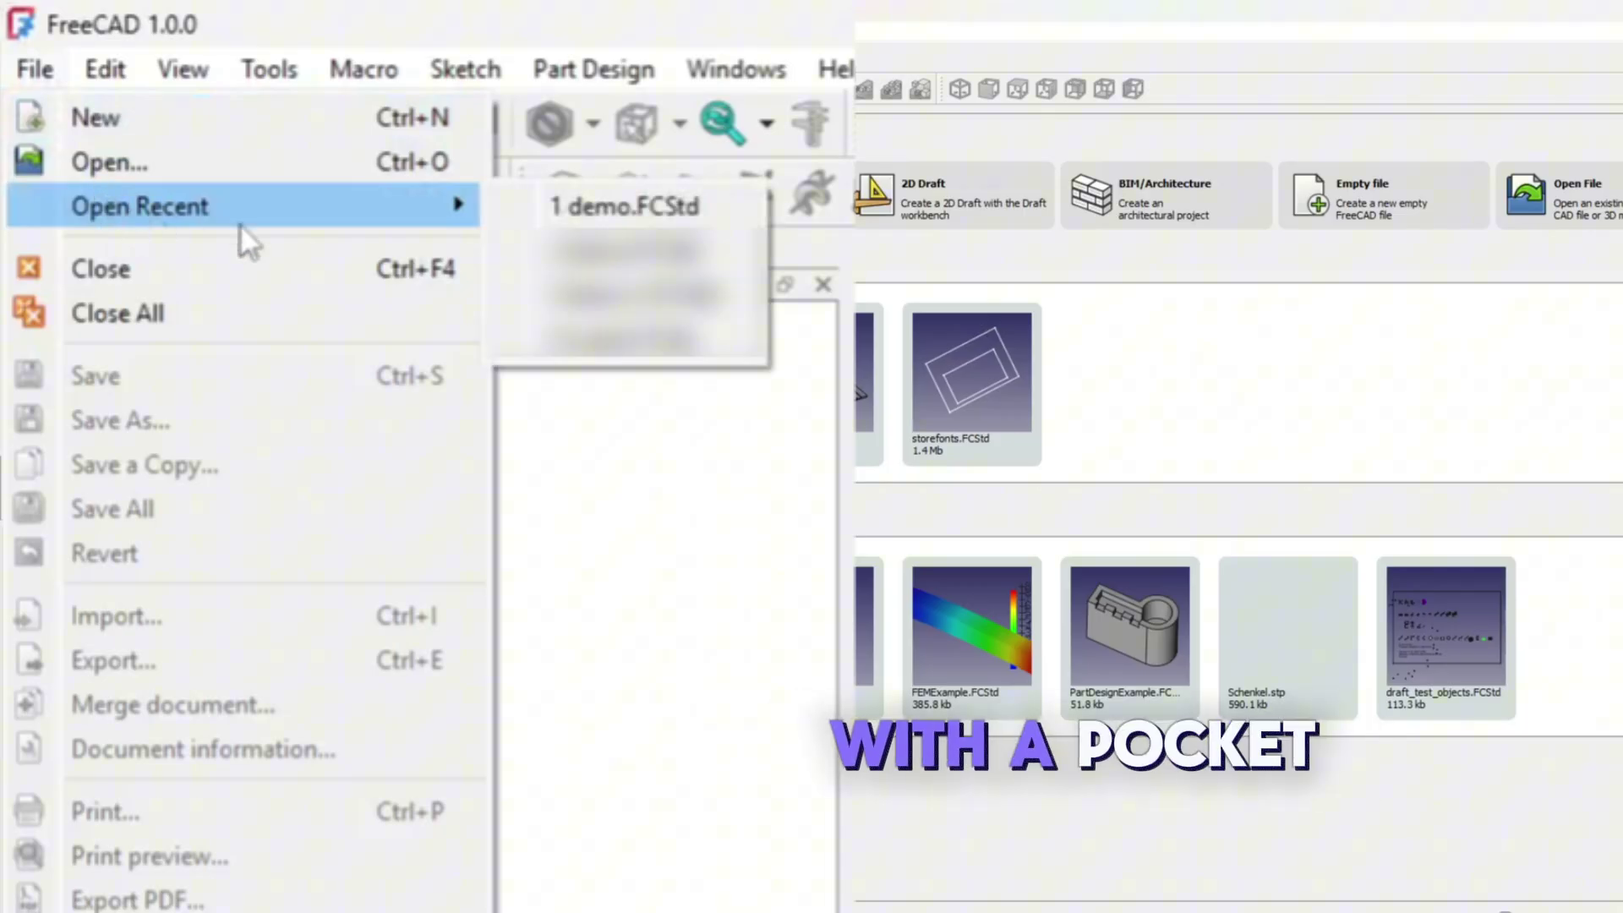
pyautogui.click(642, 206)
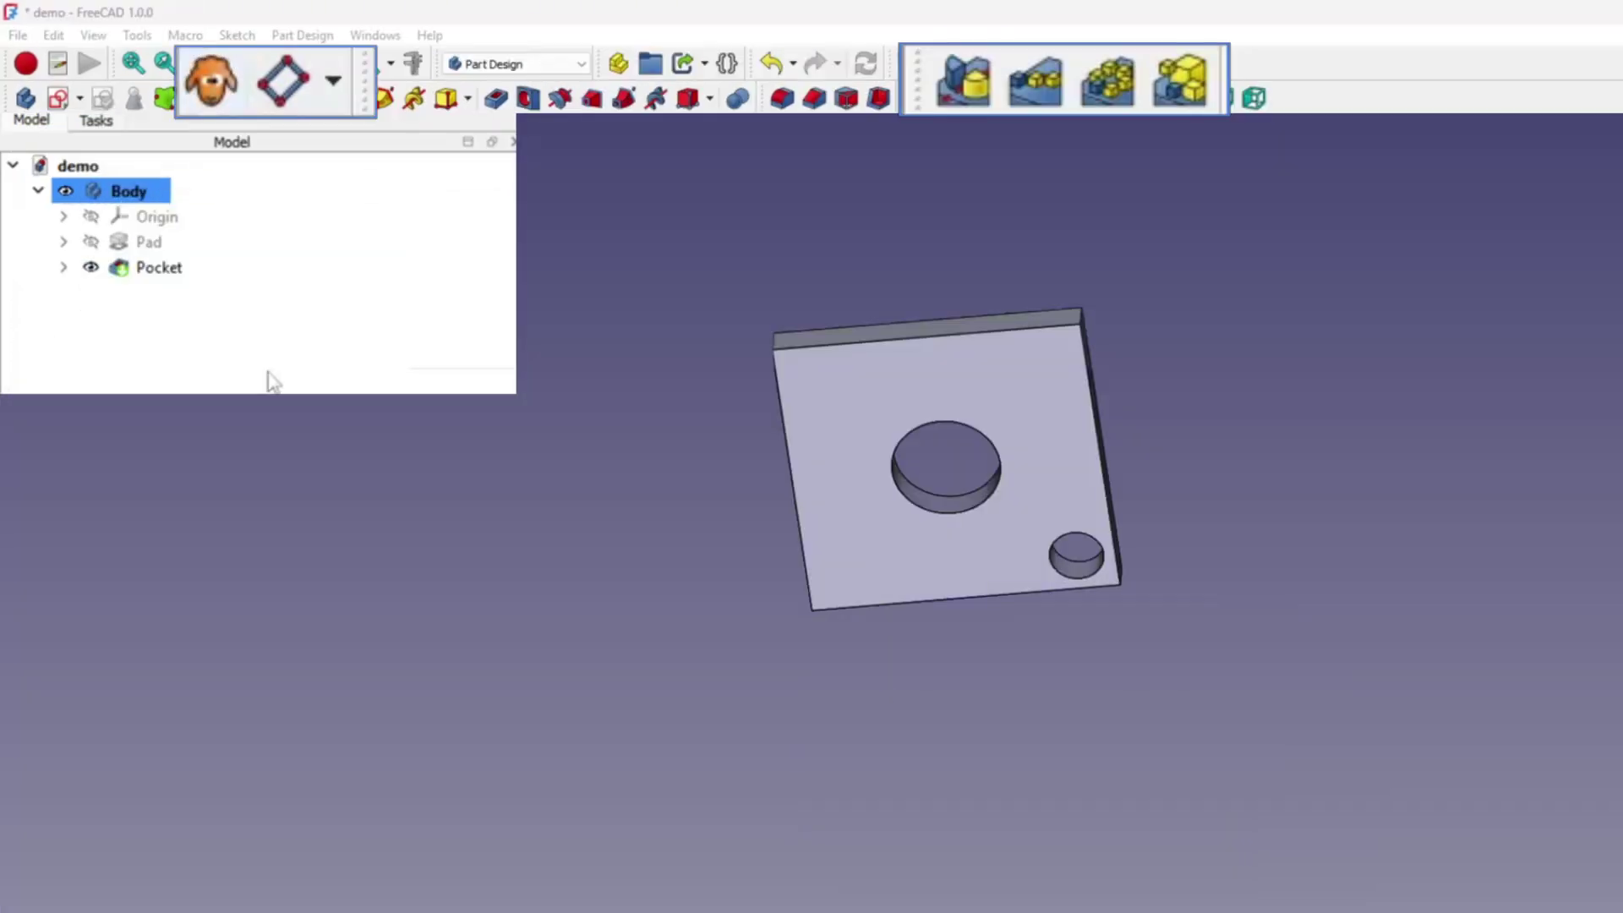
# Step: Clone the plate's Body twice, creating Body001 with Clone and Body002 with Clone001
pyautogui.click(148, 271)
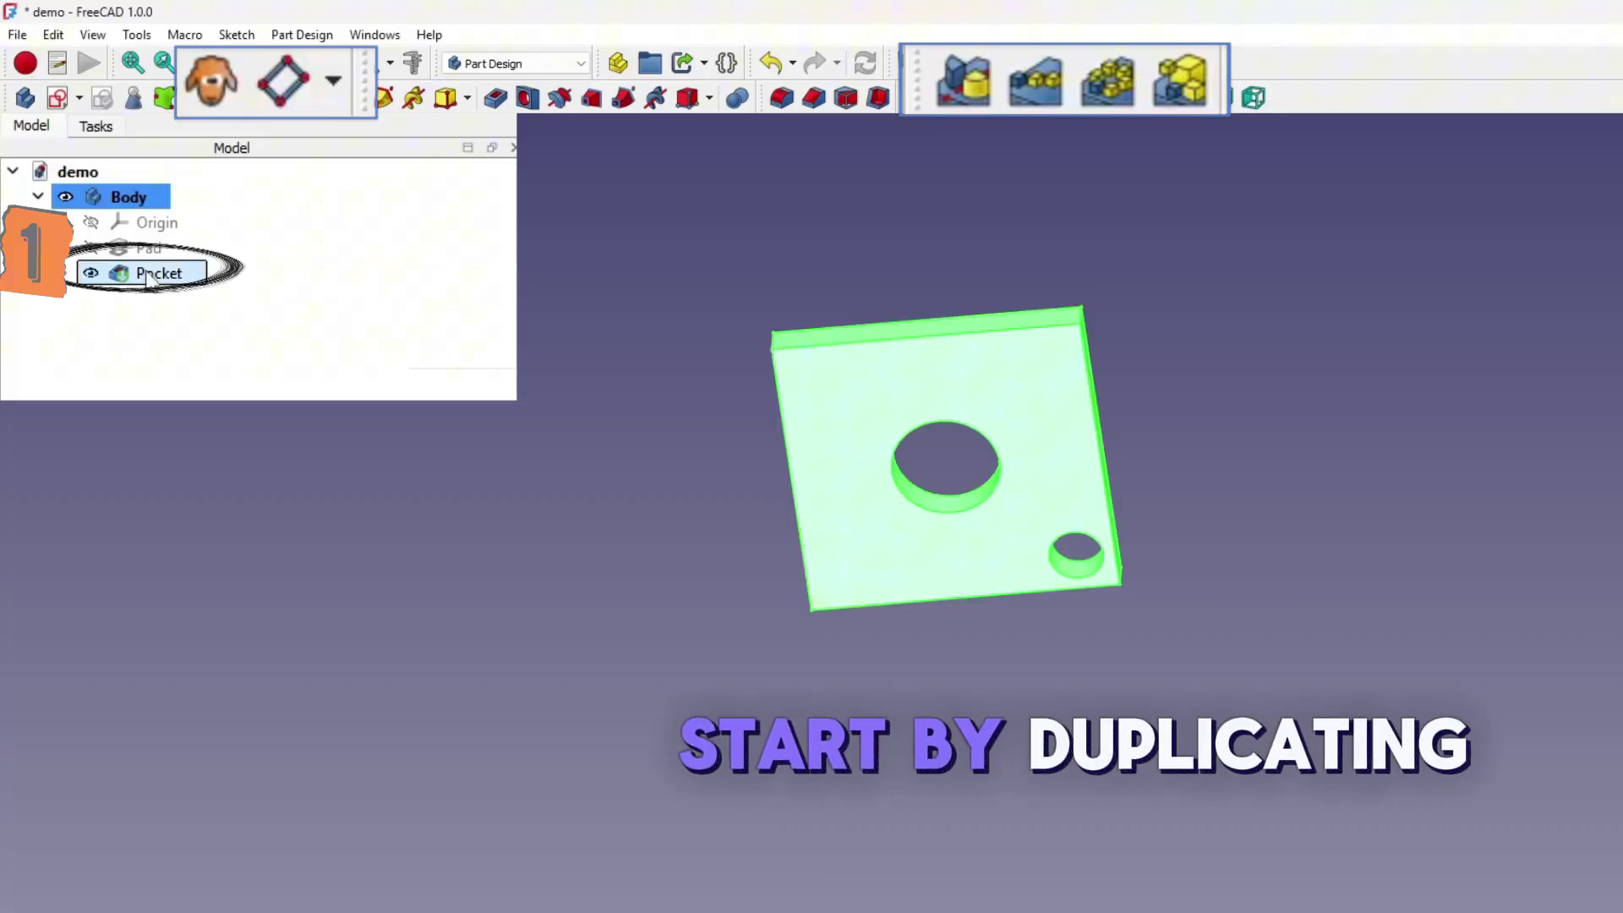
pyautogui.click(211, 91)
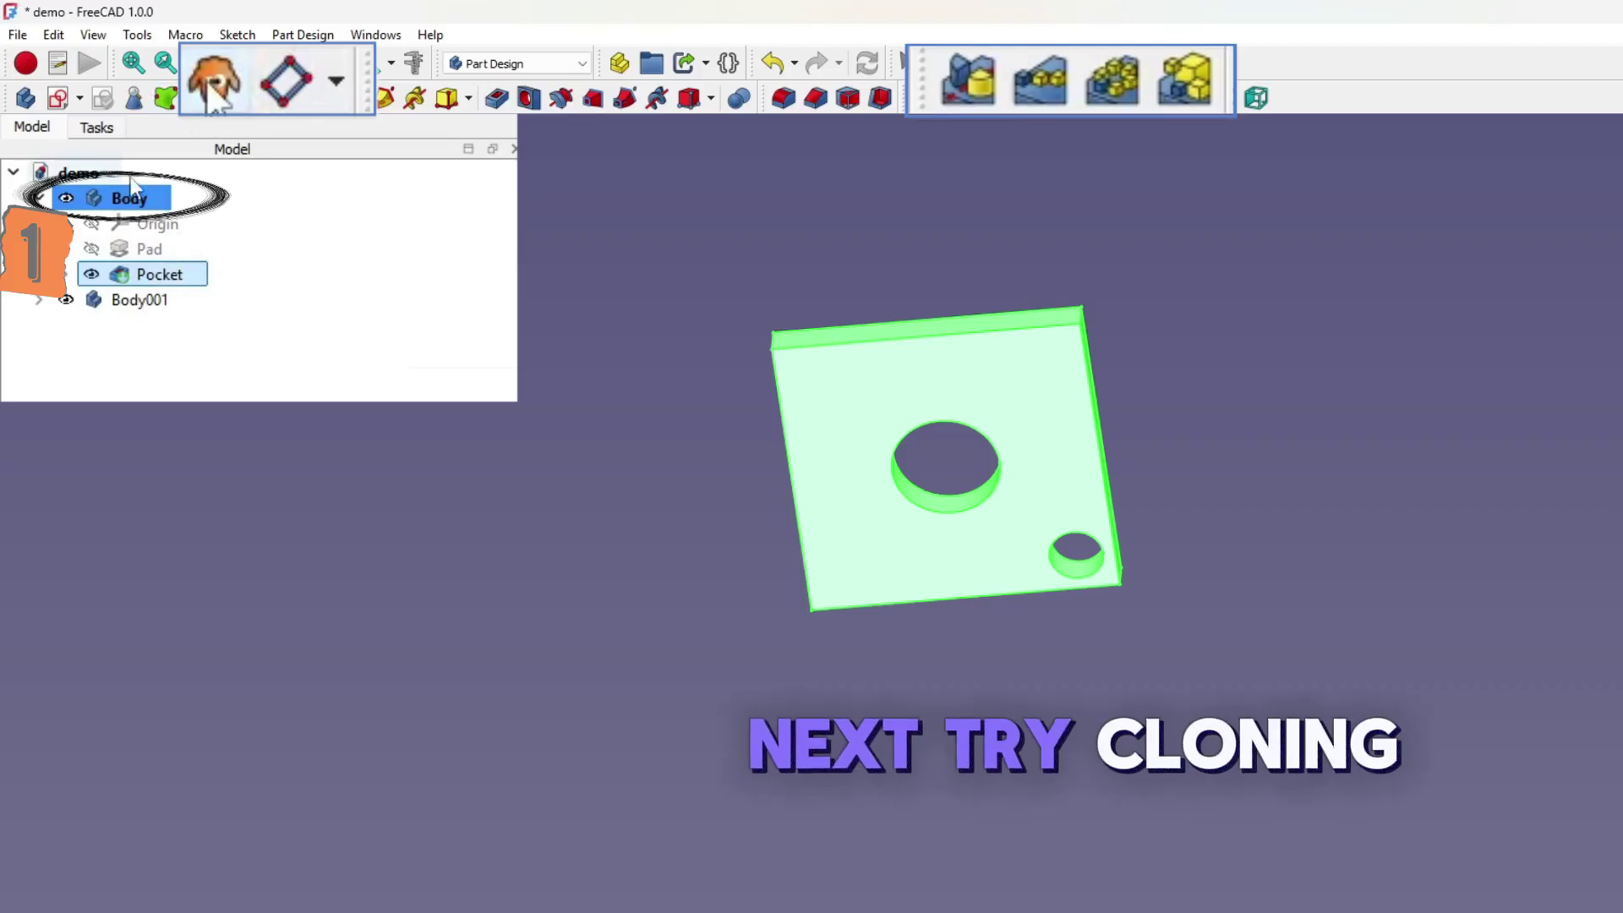
pyautogui.click(131, 201)
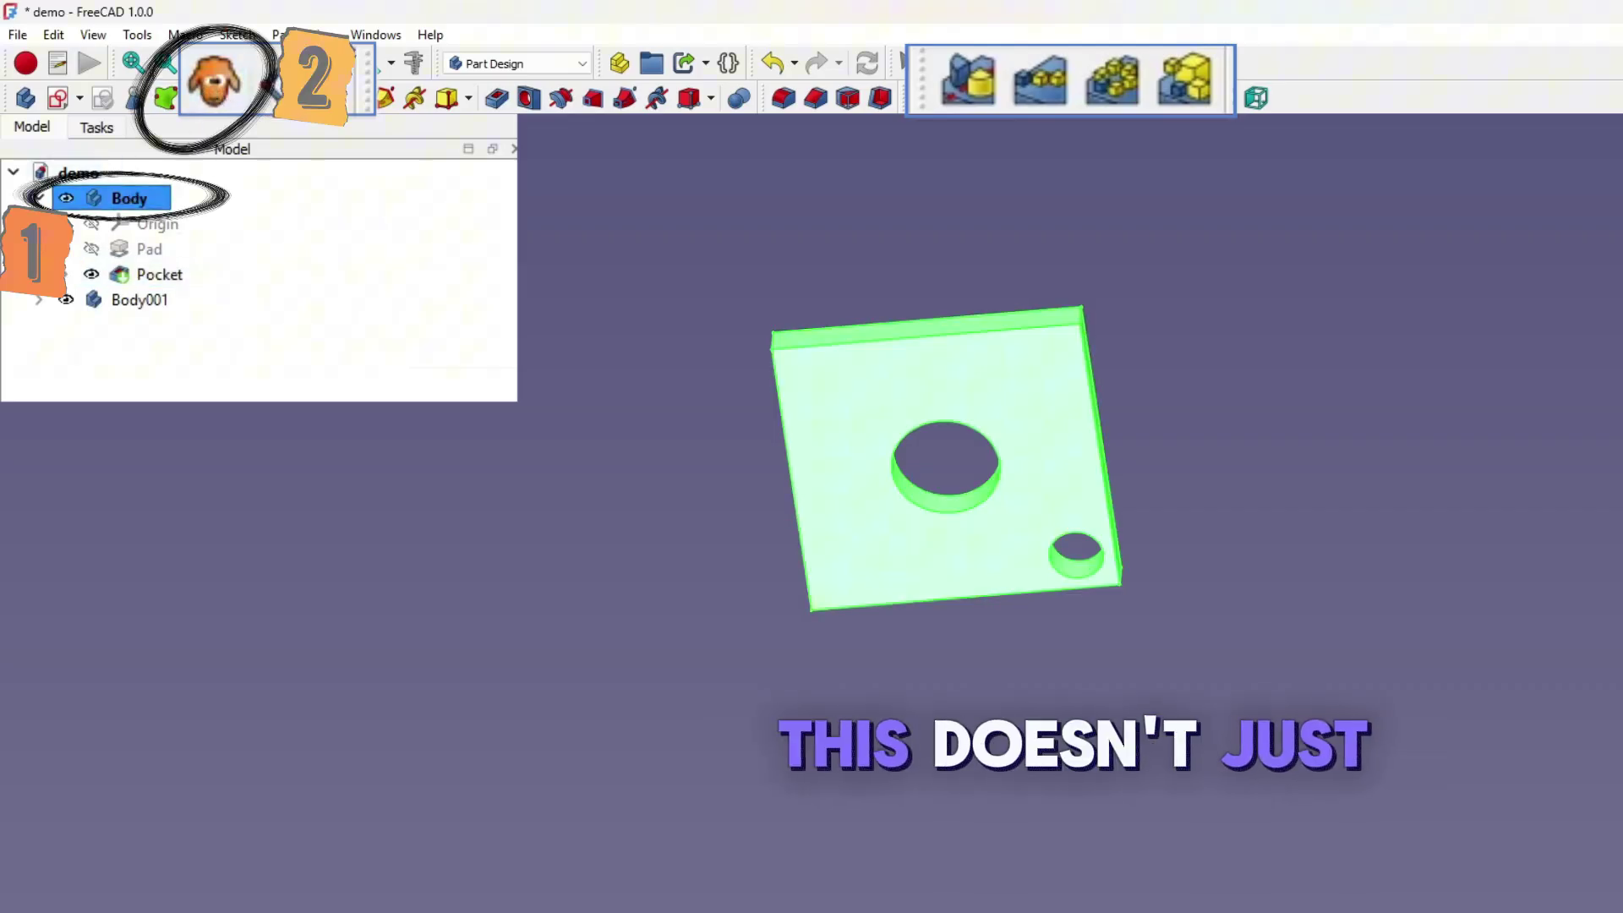
pyautogui.click(212, 89)
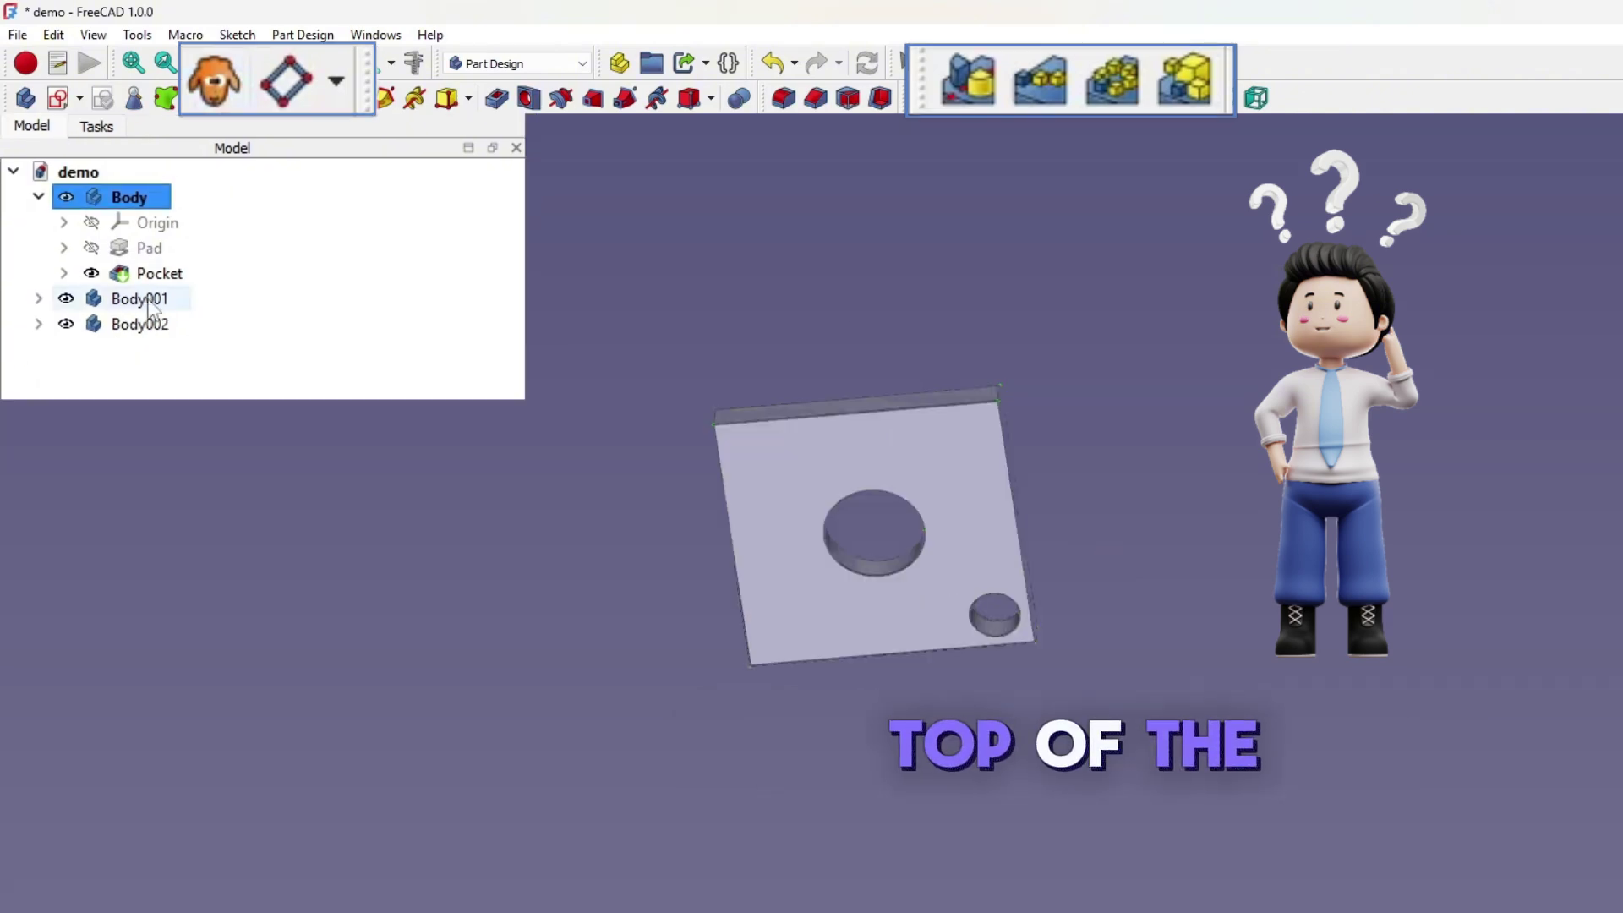
# Step: Transform Body001 to move the first clone left beside the original plate
pyautogui.click(135, 301)
pyautogui.rightClick(150, 302)
pyautogui.click(172, 343)
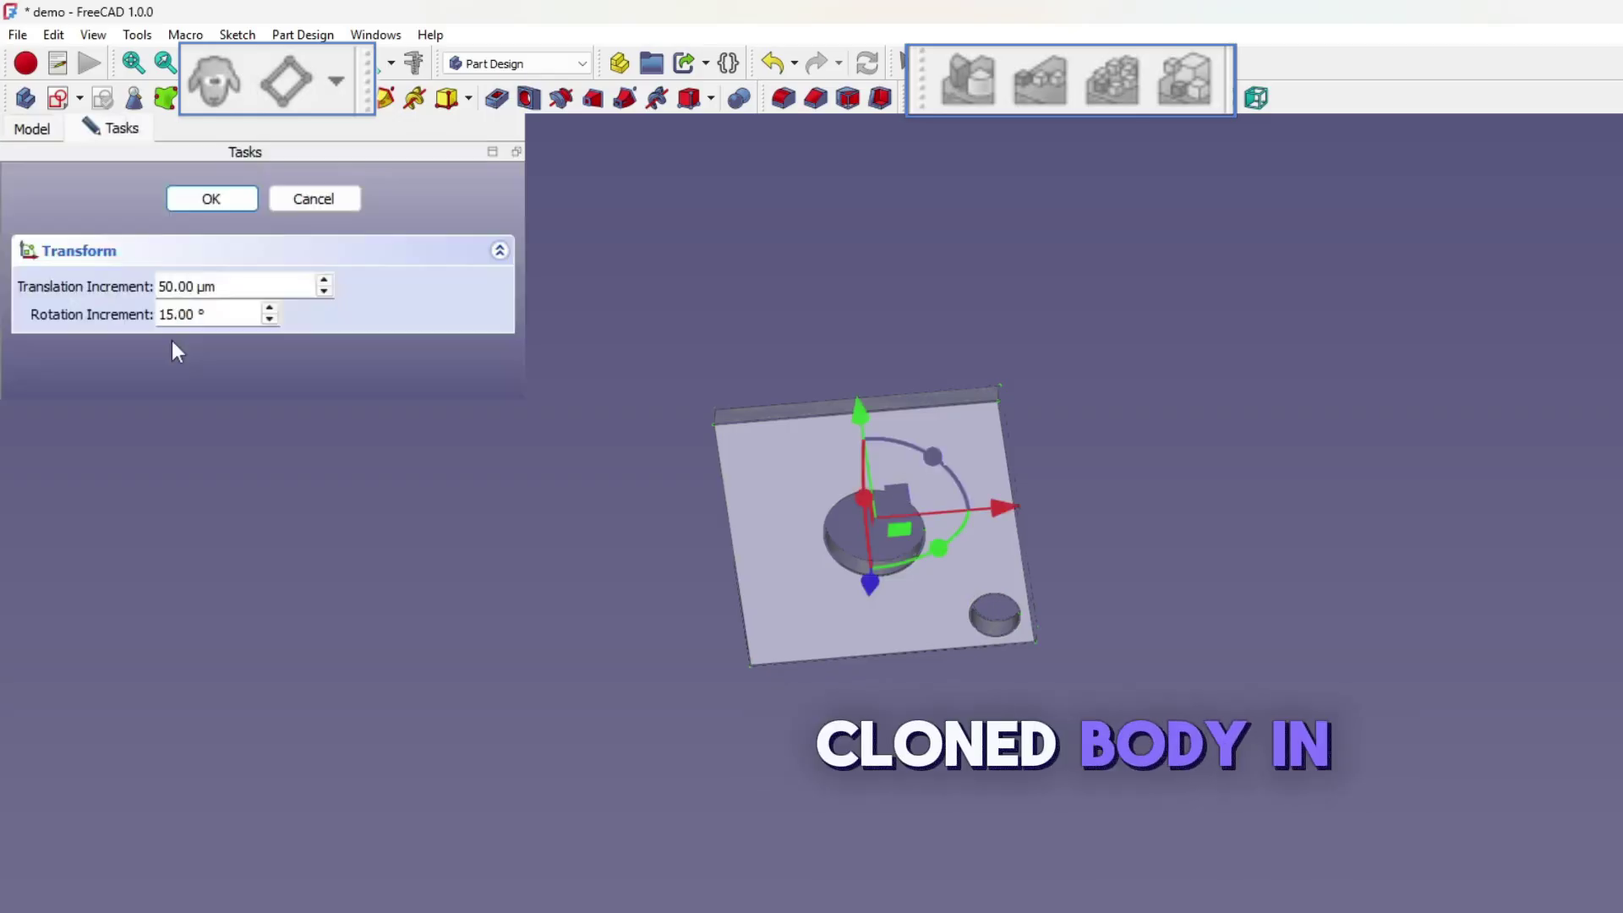
pyautogui.moveTo(953, 528); pyautogui.dragTo(689, 579)
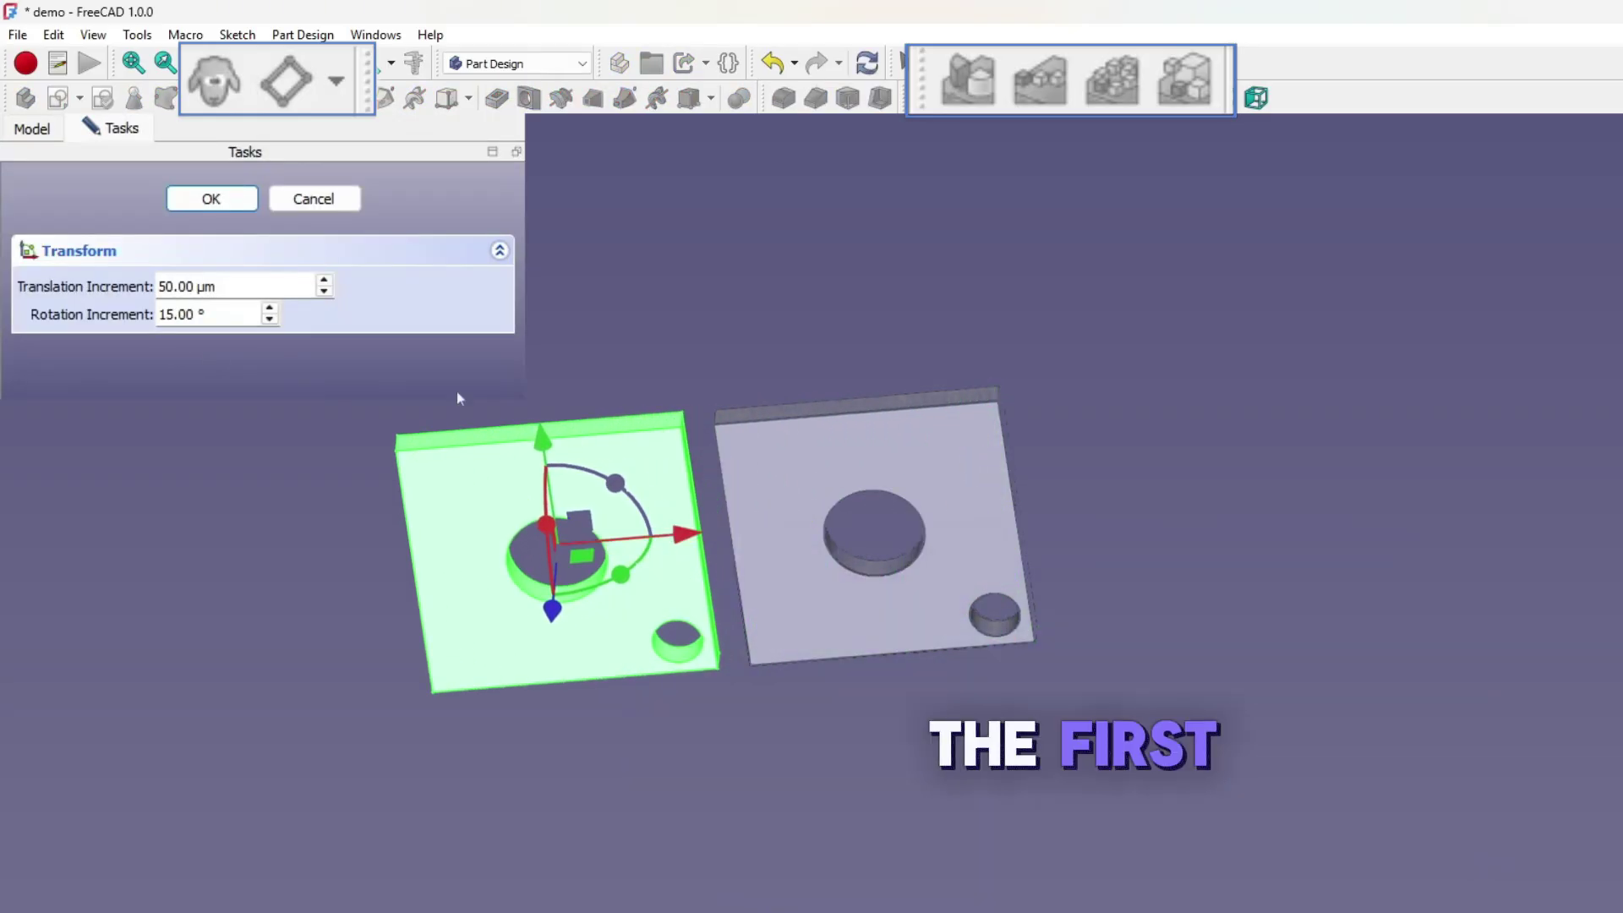
pyautogui.click(201, 206)
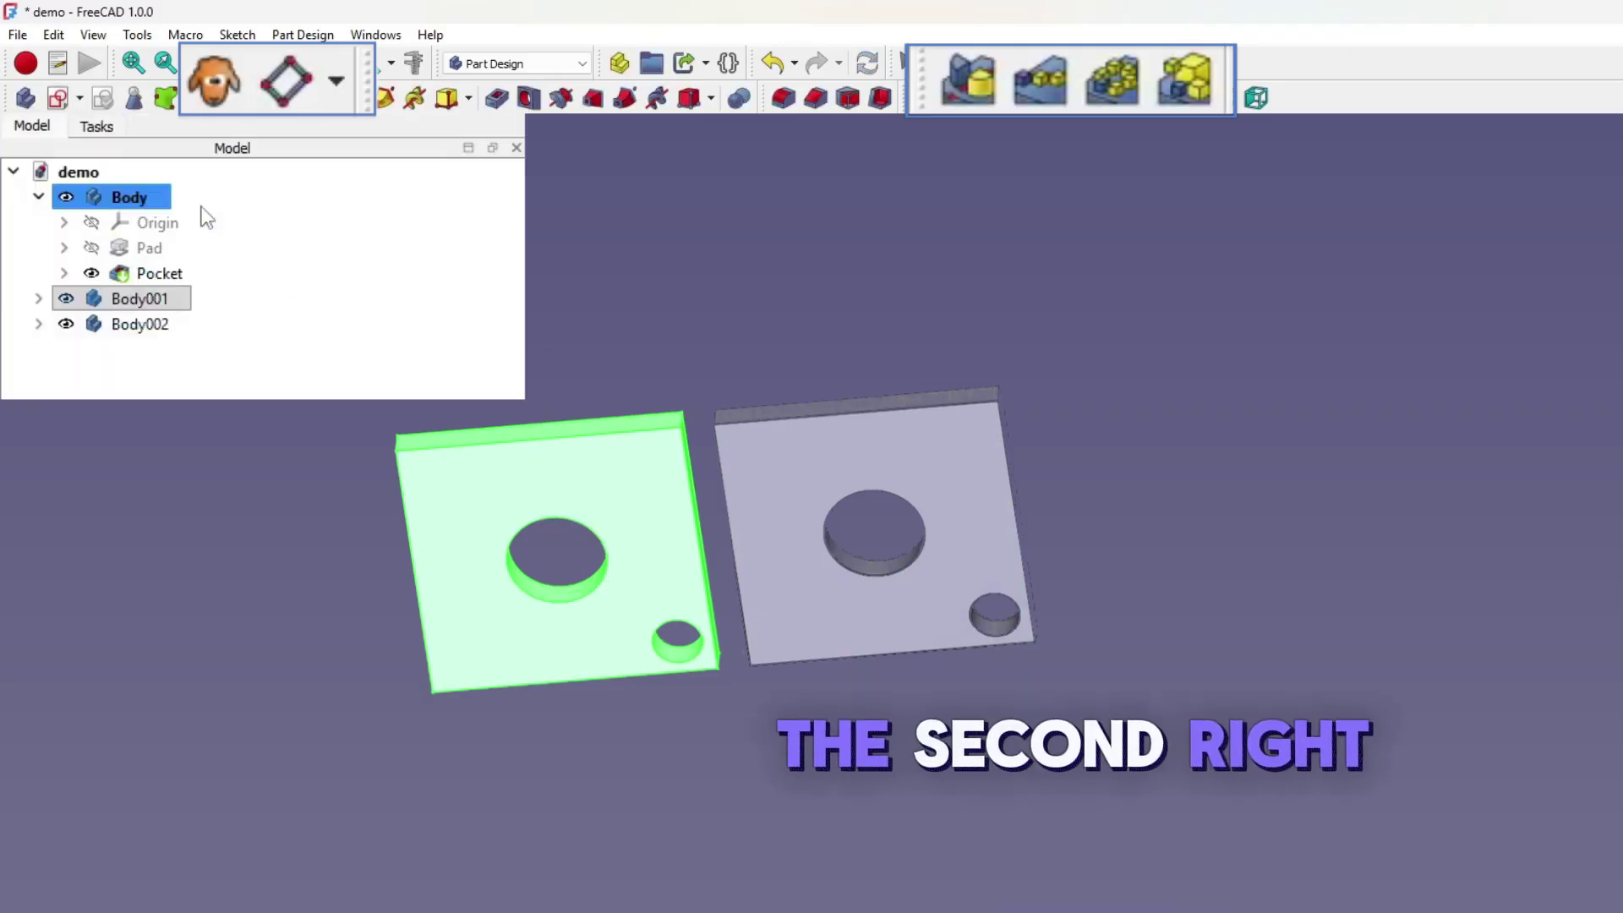
# Step: Move Body002 to the right and set Clone001's placement x position to 125 mm
pyautogui.rightClick(149, 336)
pyautogui.click(212, 371)
pyautogui.moveTo(1293, 487); pyautogui.dragTo(1327, 482)
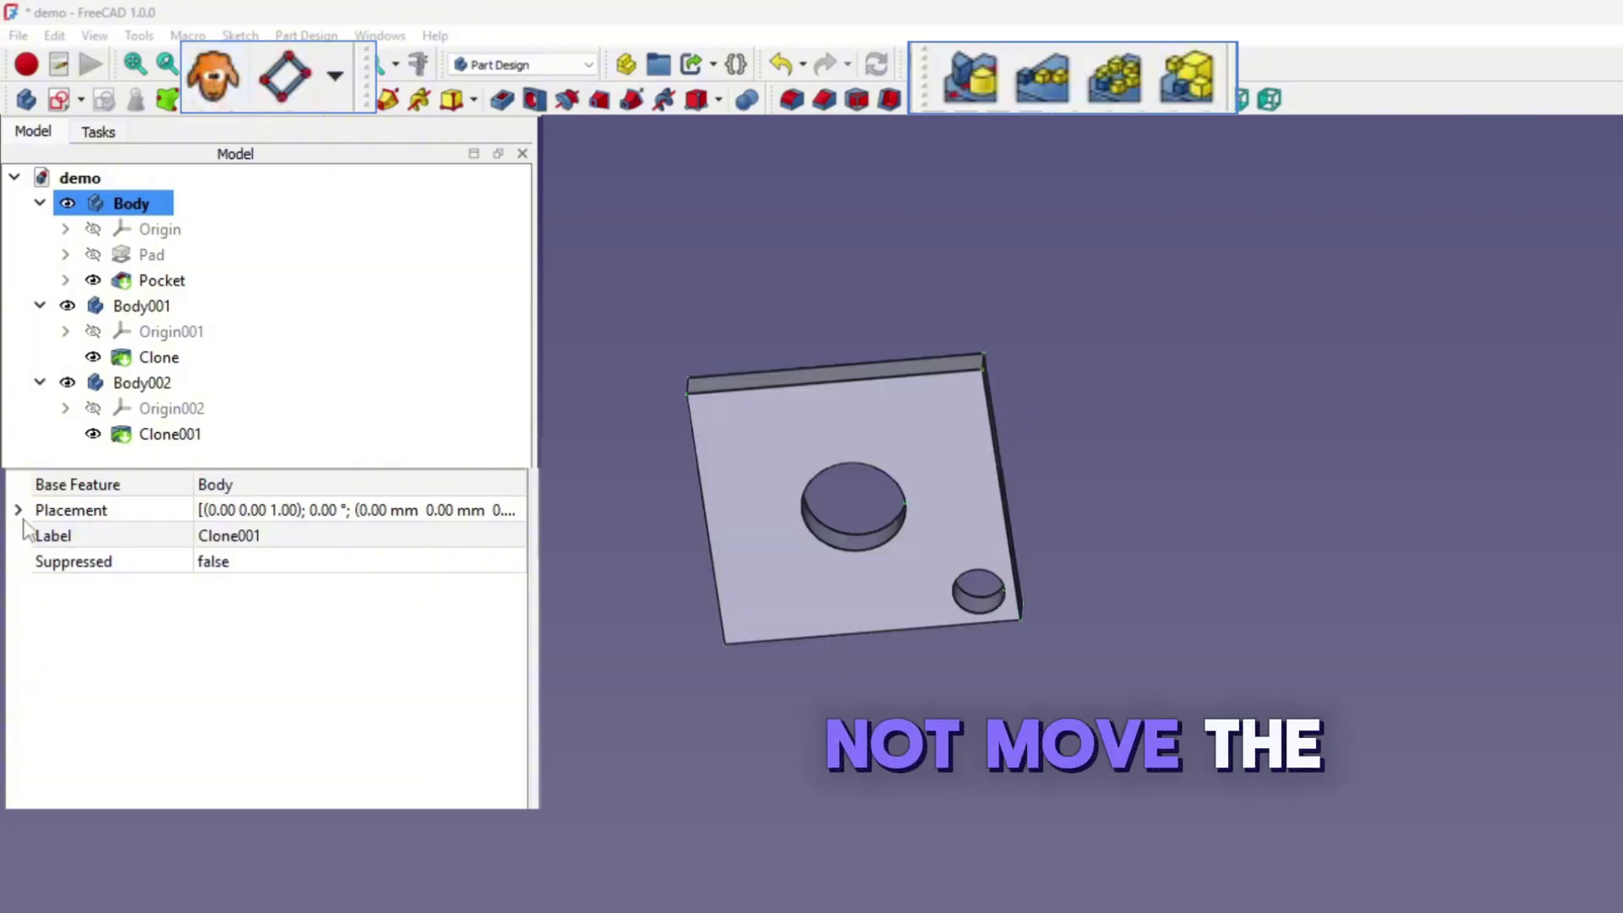
pyautogui.click(18, 510)
pyautogui.click(43, 587)
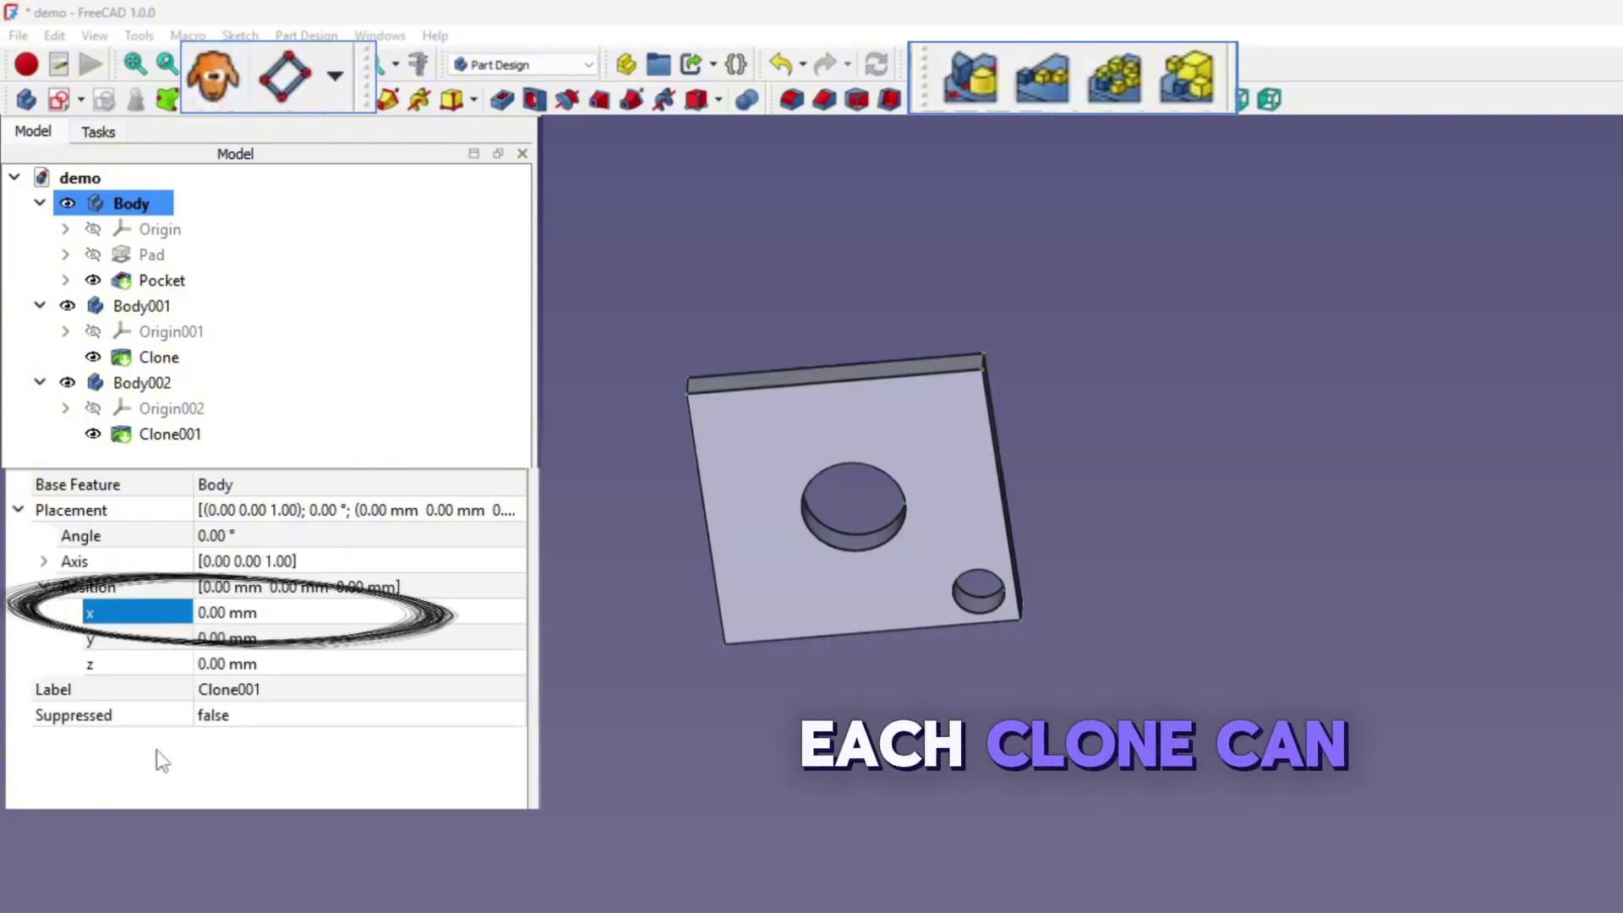
pyautogui.click(258, 618)
pyautogui.write('125')
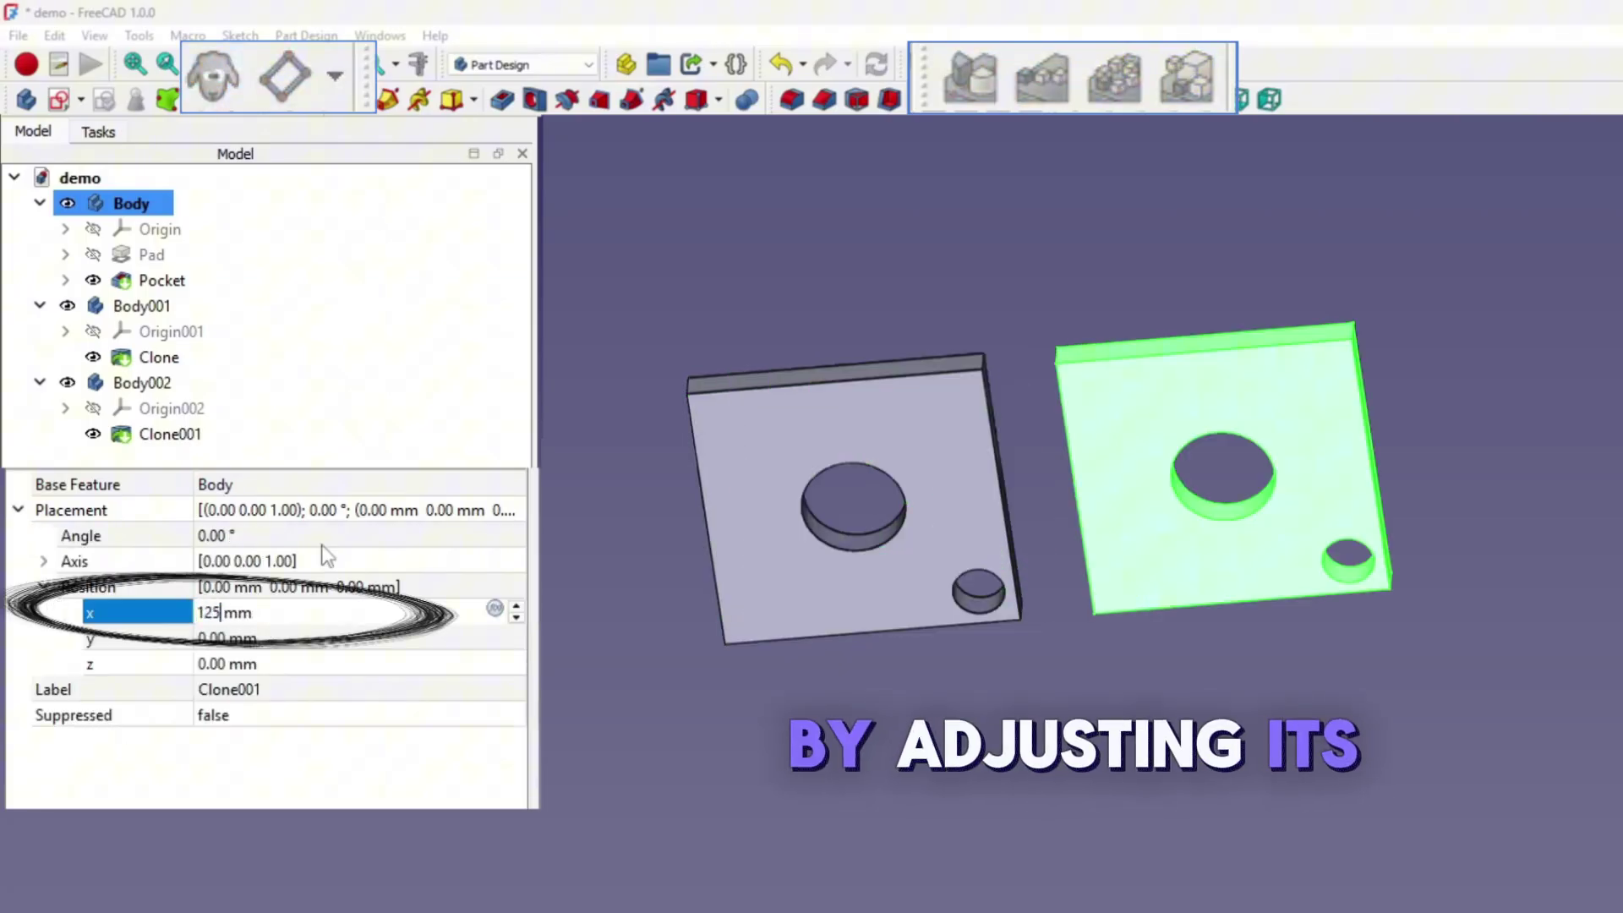
pyautogui.press('Return')
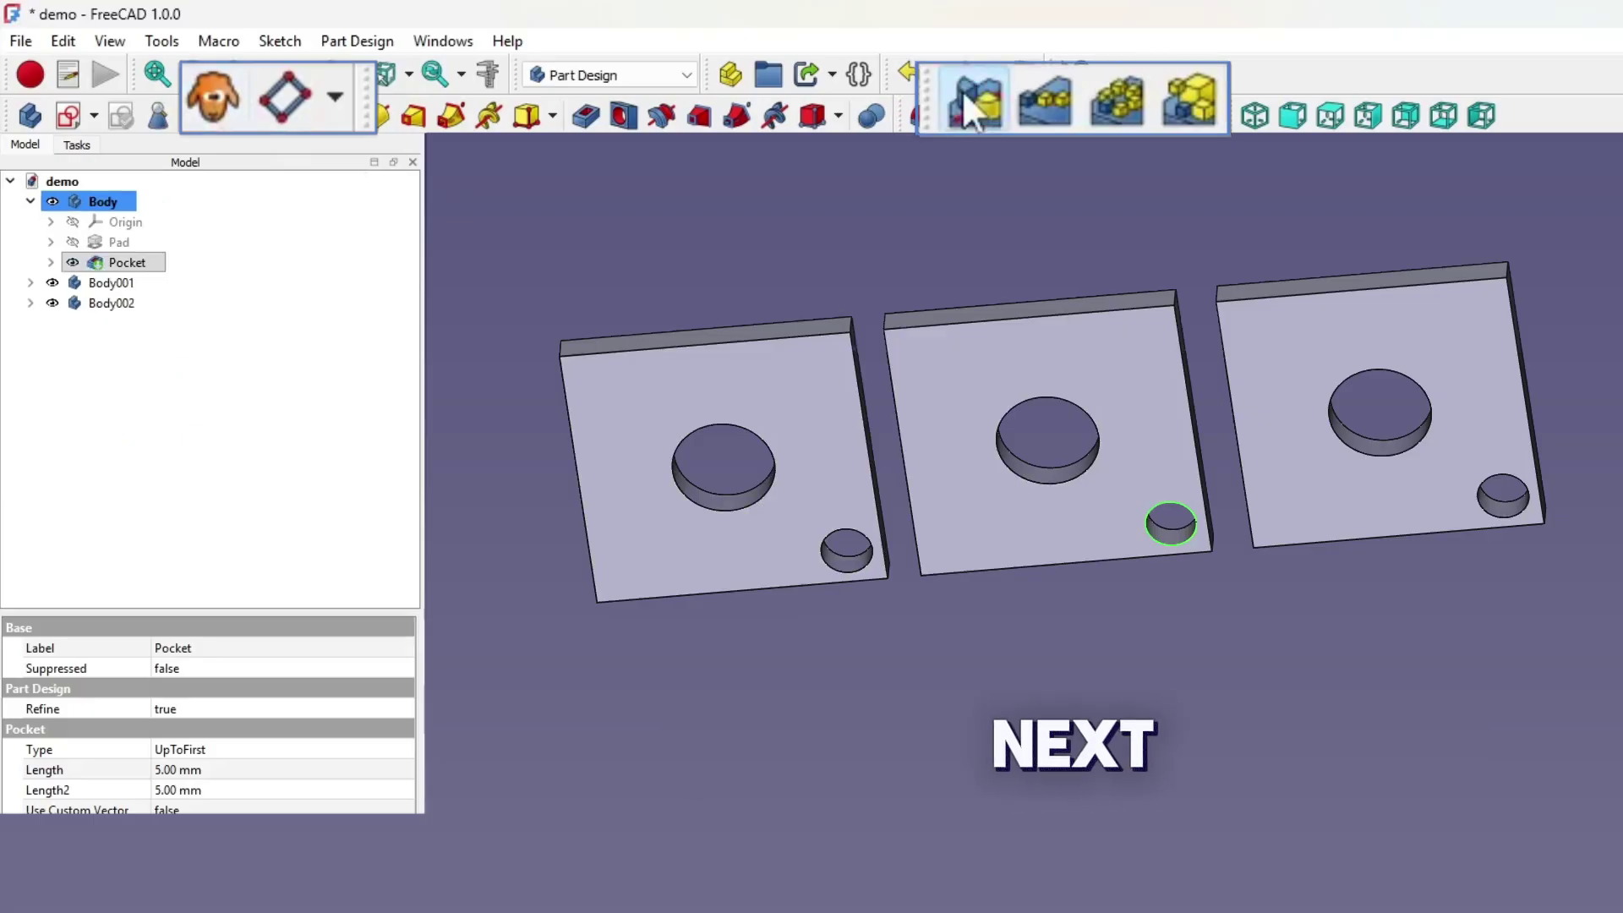
pyautogui.click(964, 93)
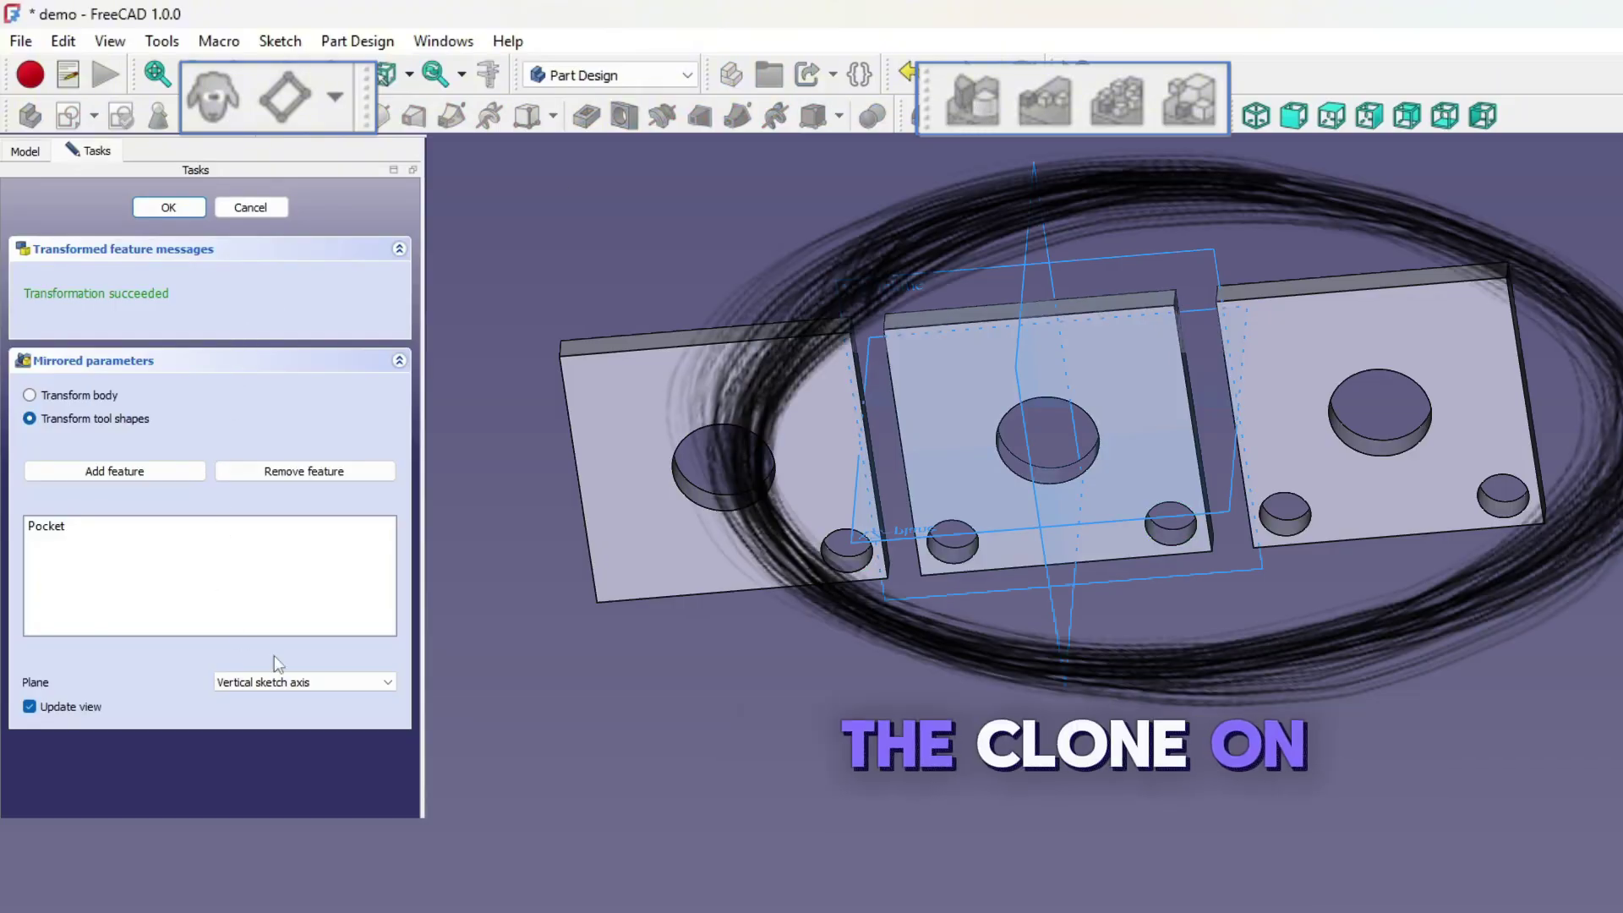
pyautogui.click(390, 691)
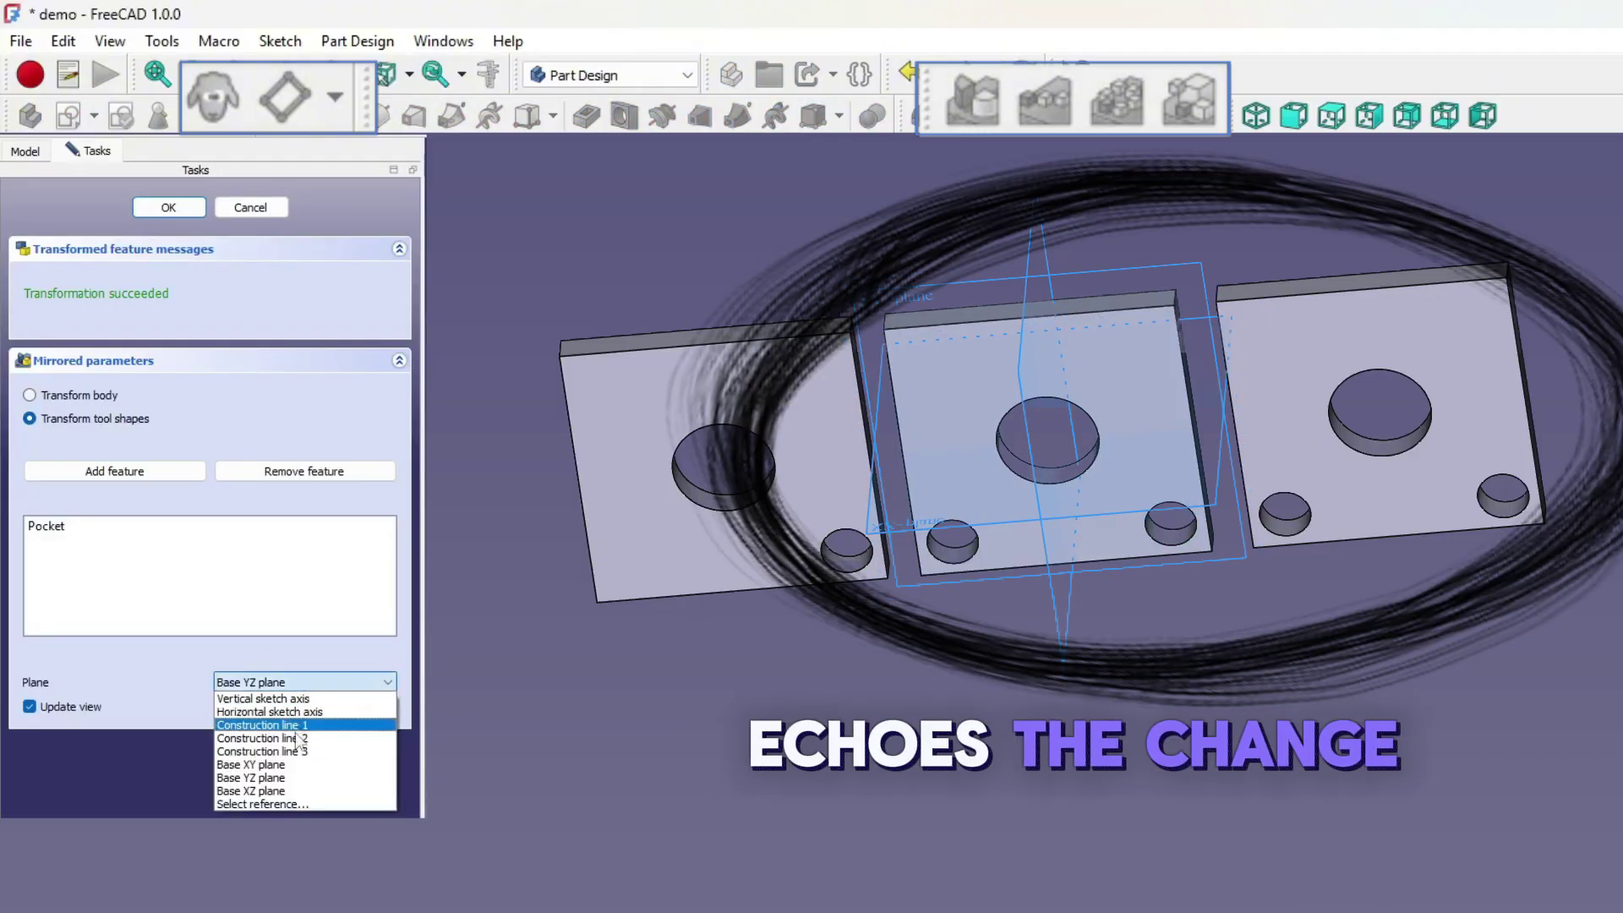
pyautogui.click(279, 787)
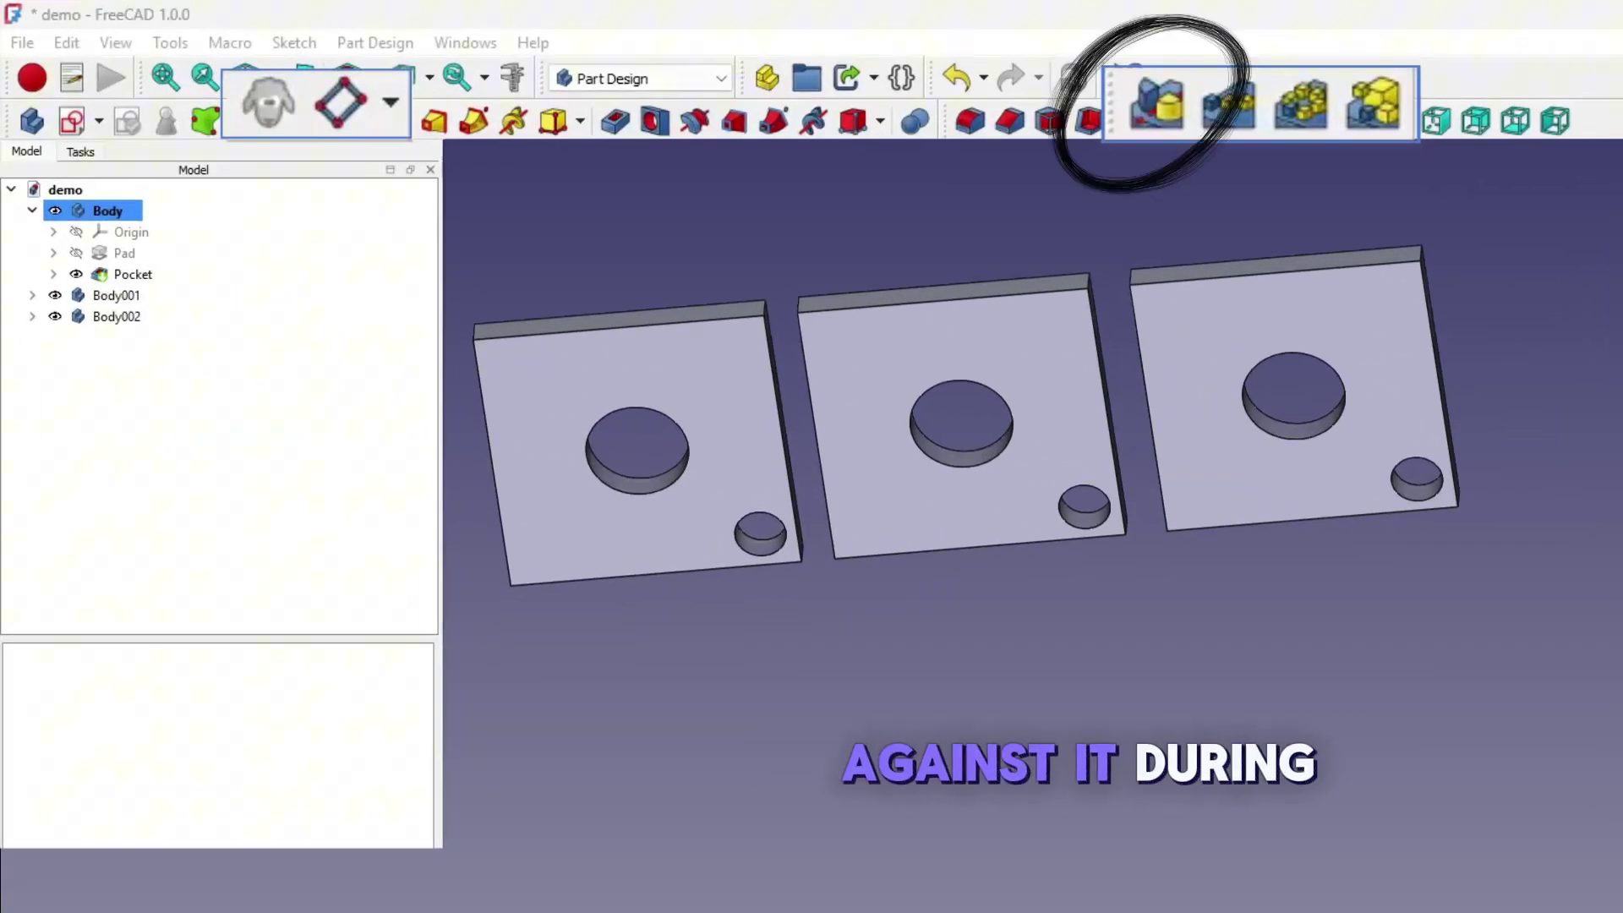
# Step: Mirror the Pocket's small hole across the Base XY plane as a Mirrored feature
pyautogui.click(131, 276)
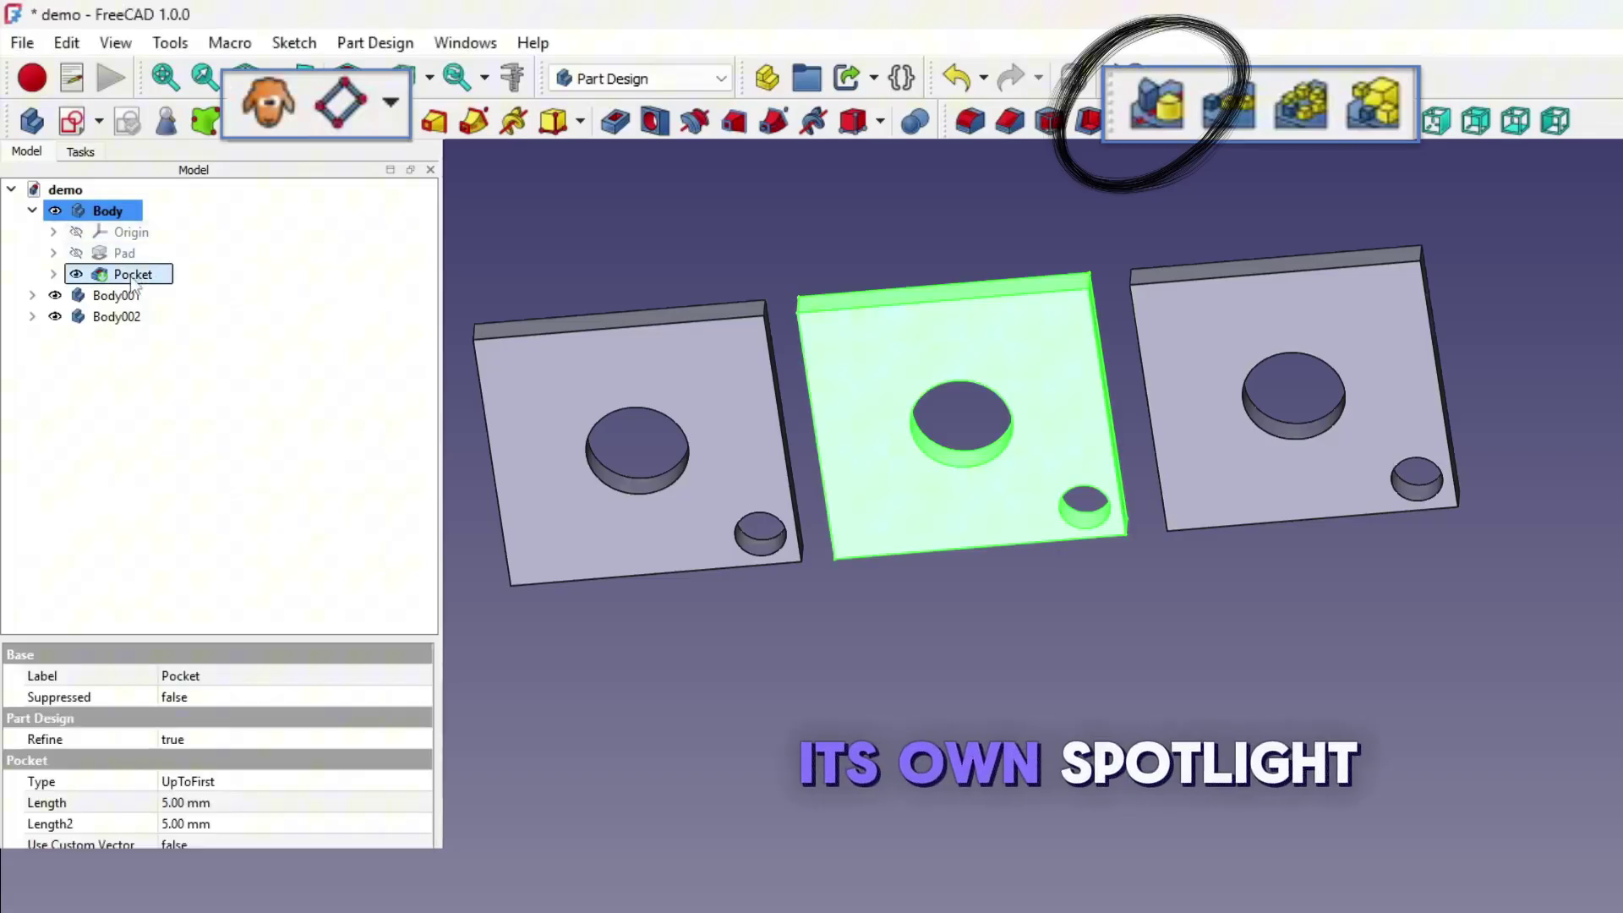
pyautogui.click(1050, 635)
pyautogui.click(1067, 507)
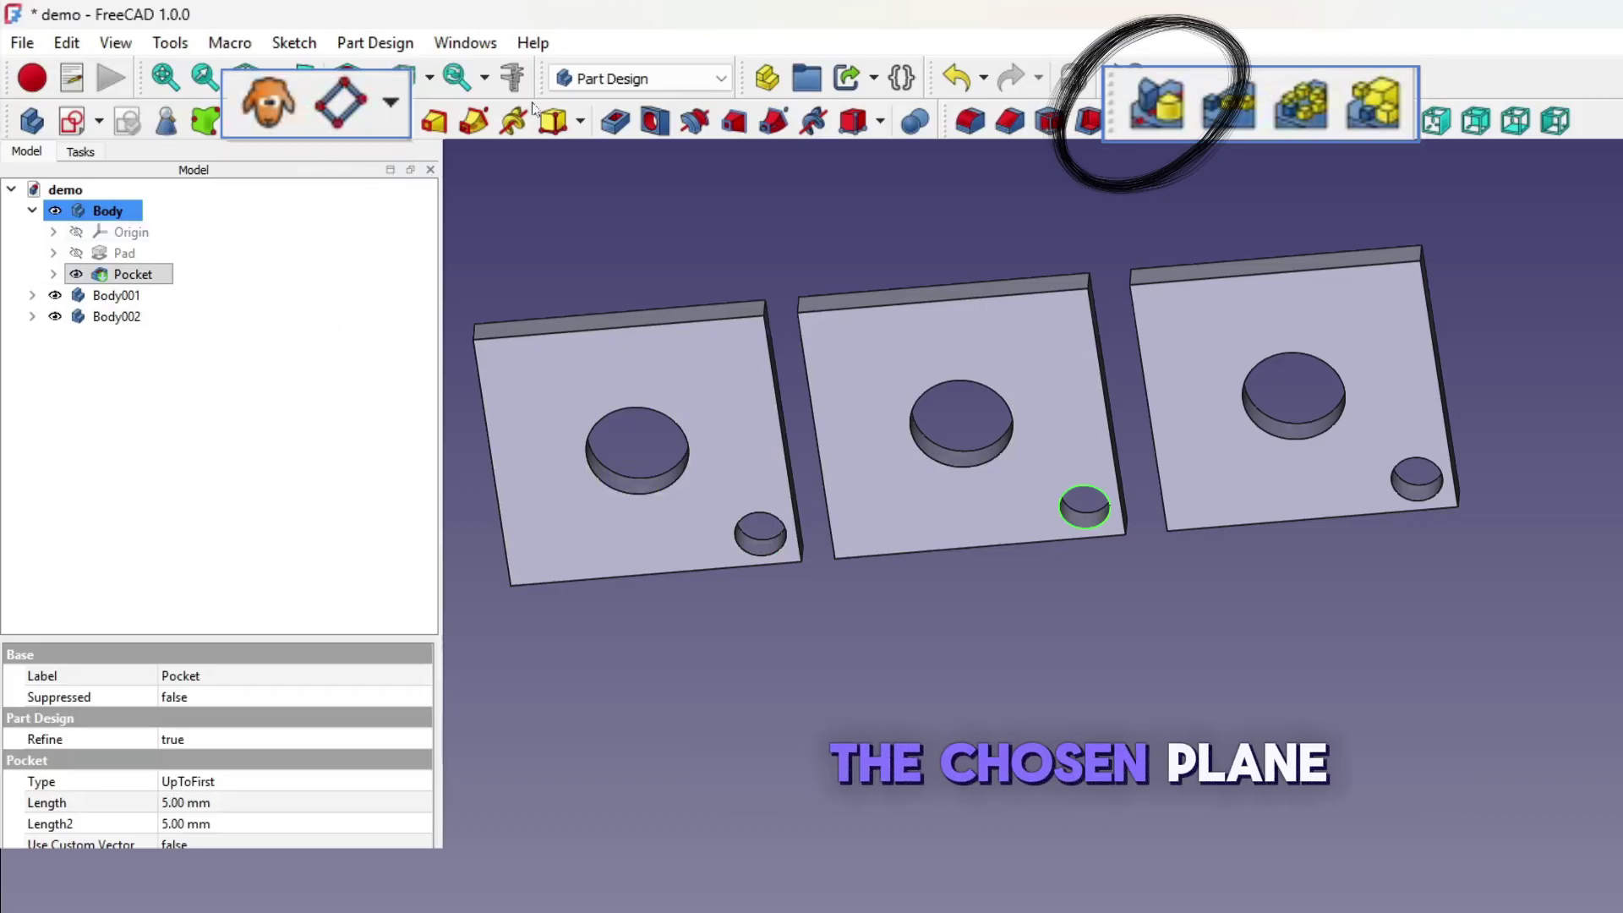
pyautogui.click(1150, 99)
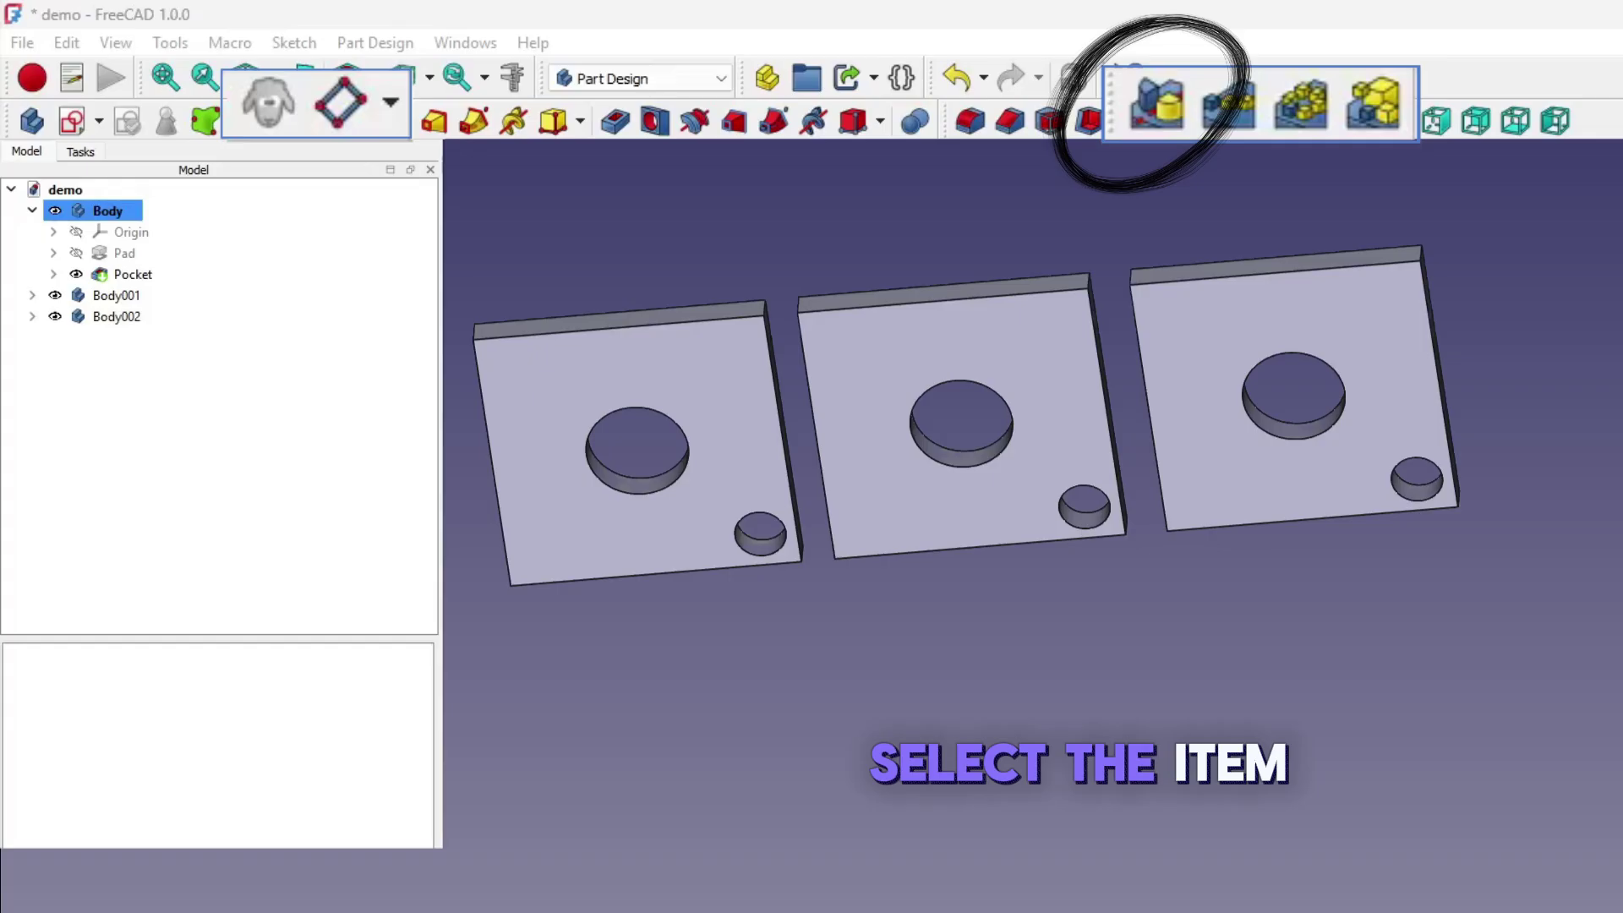
pyautogui.click(132, 274)
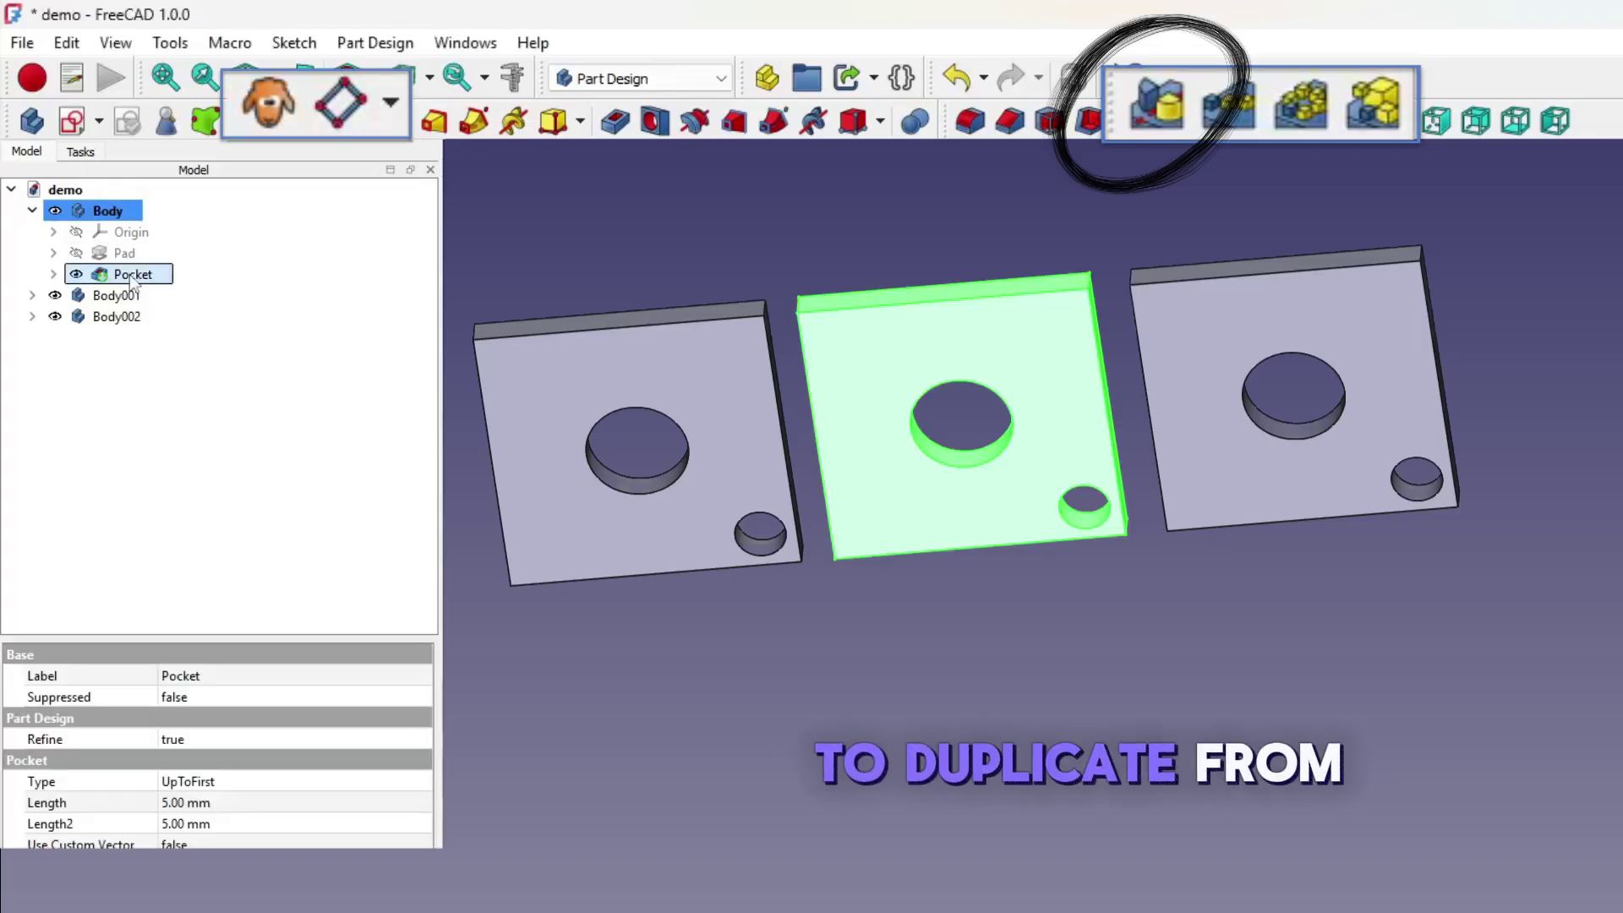
pyautogui.click(1051, 638)
pyautogui.click(1085, 488)
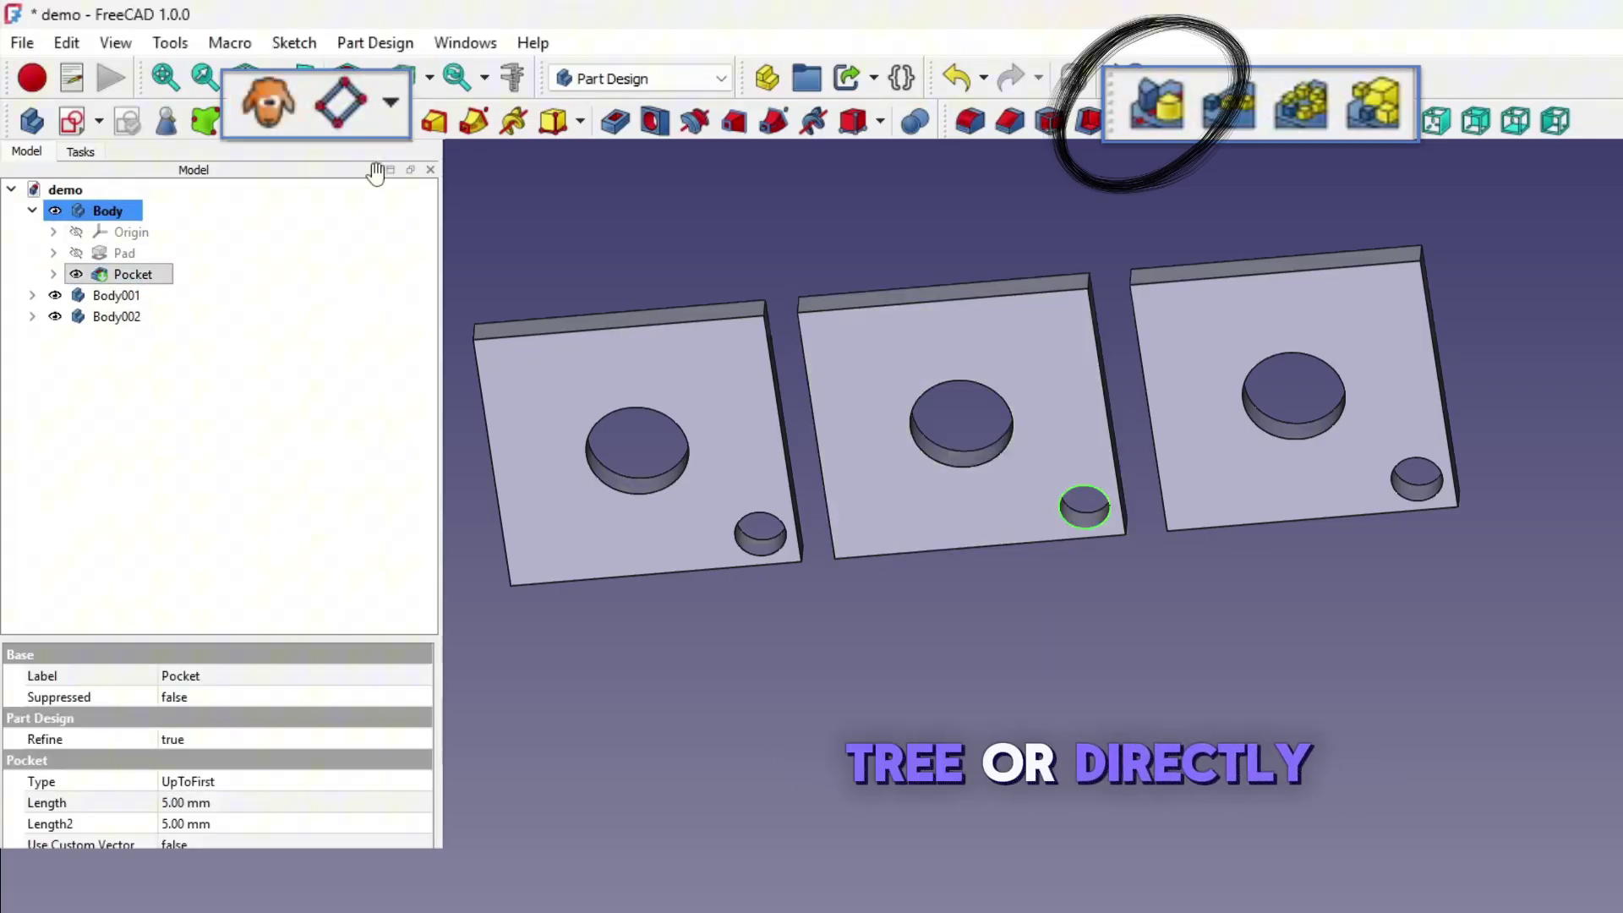
pyautogui.click(1152, 102)
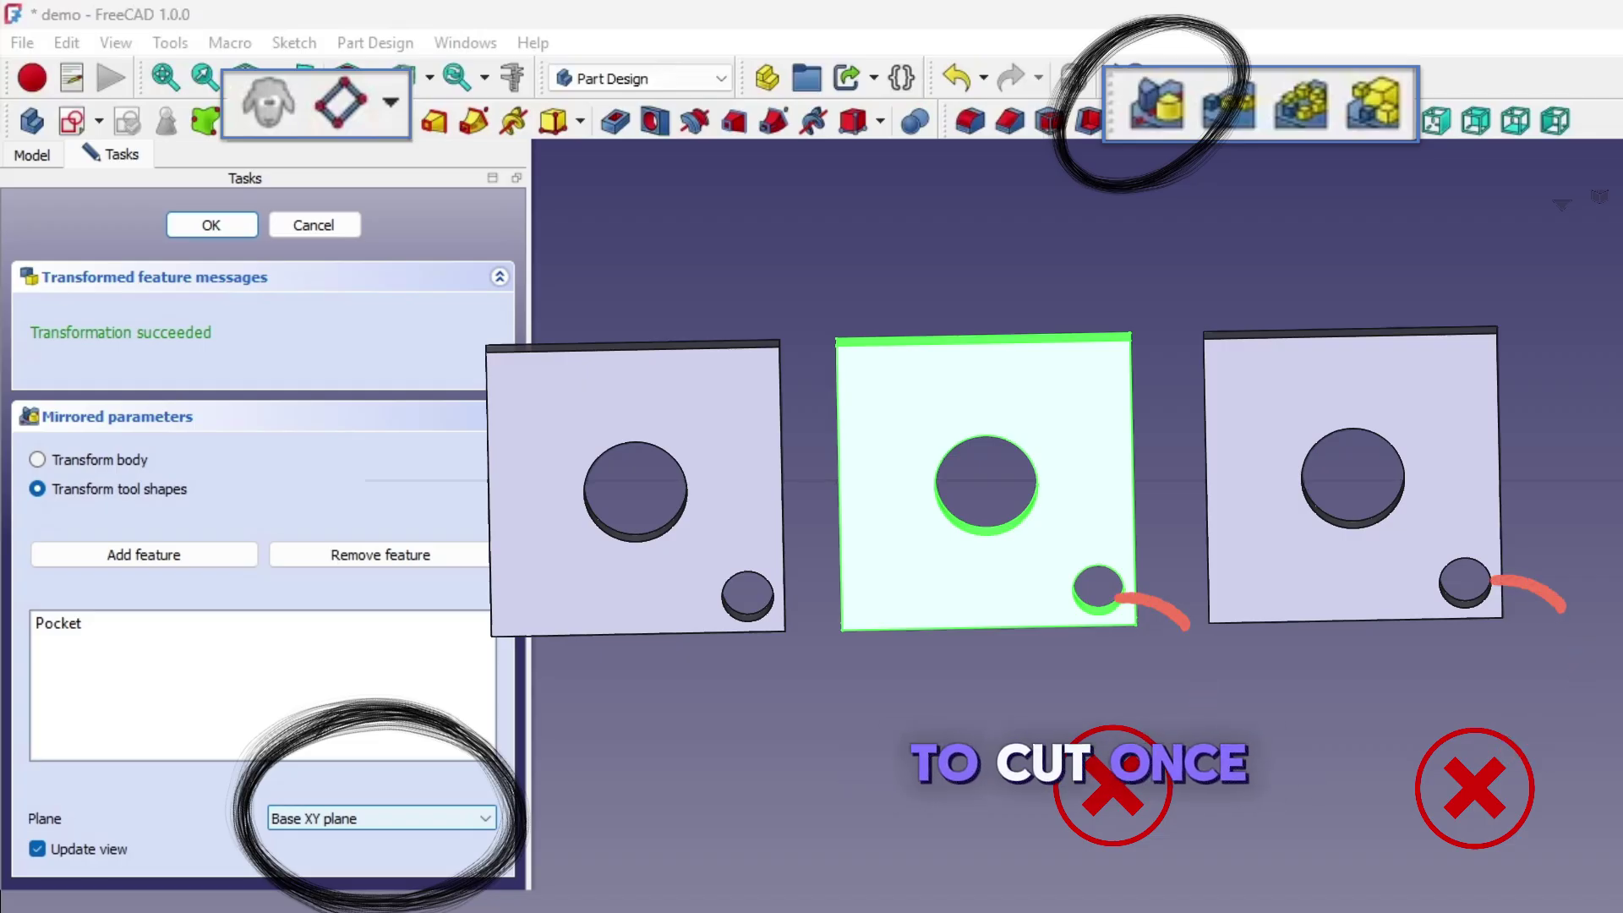
pyautogui.click(200, 227)
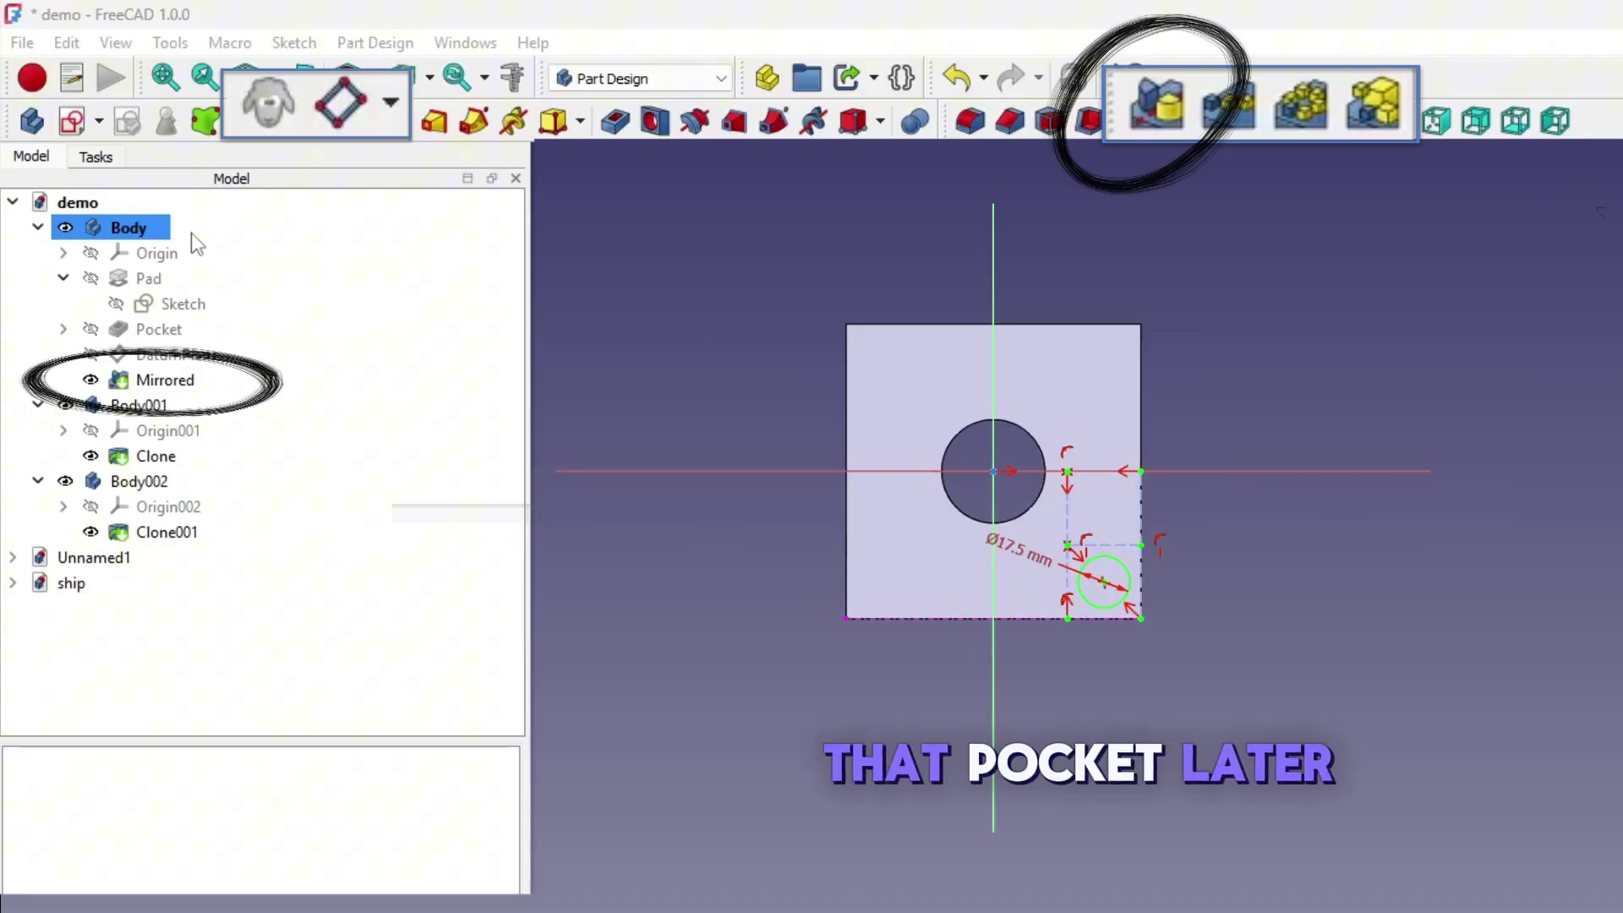
# Step: Change the small hole's diameter constraint from 17.5 mm to 10 mm
pyautogui.doubleClick(1028, 546)
pyautogui.write('10')
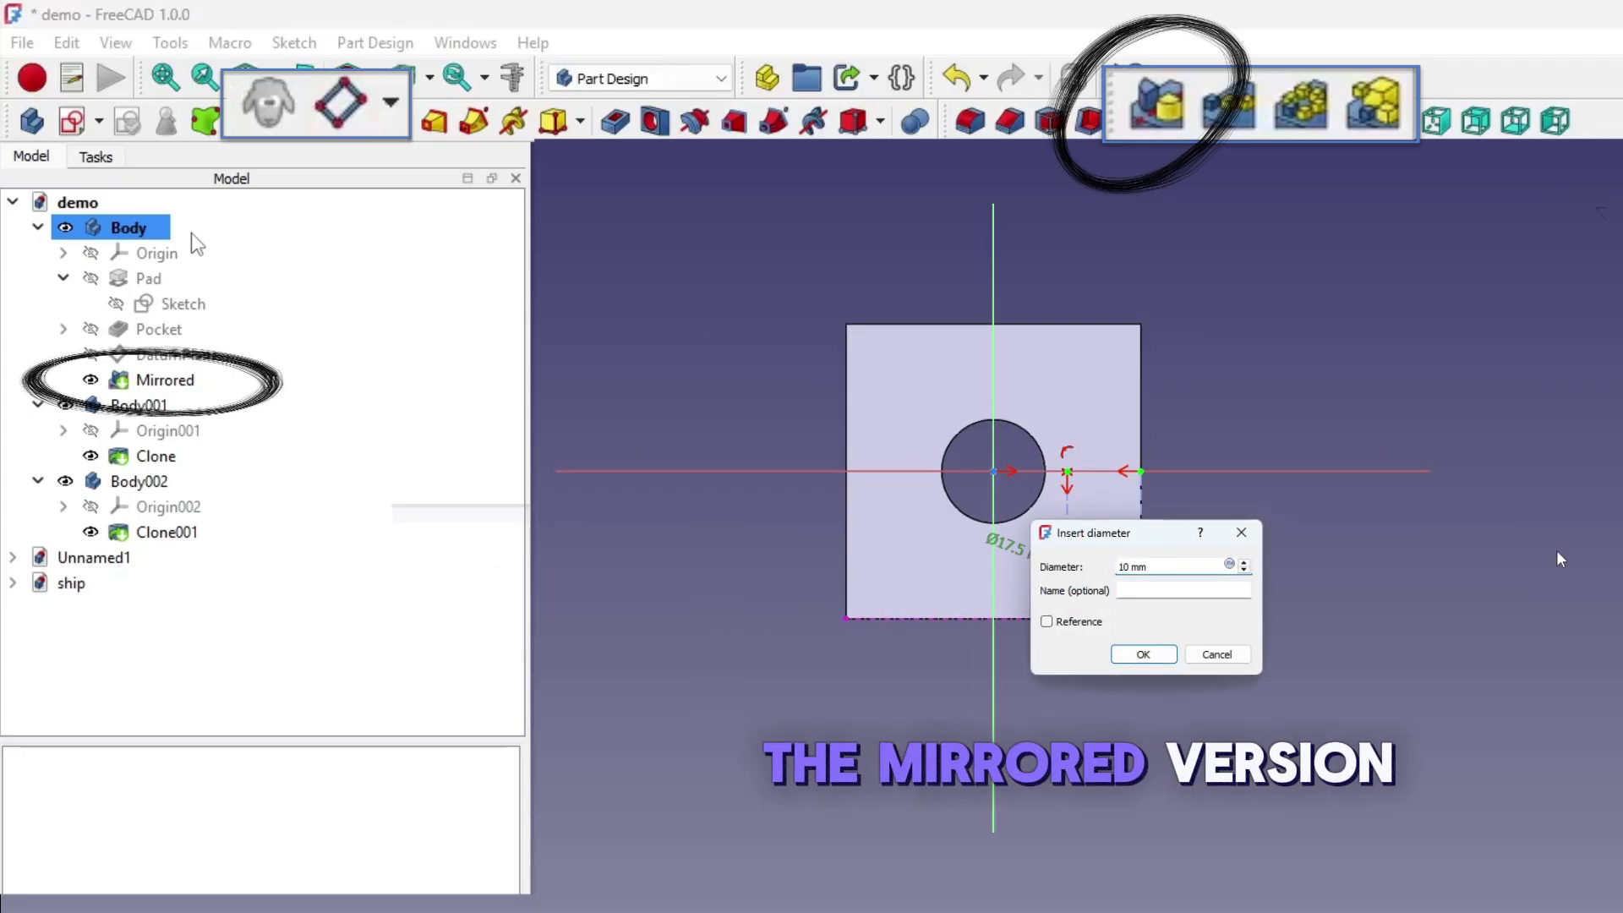
pyautogui.press('Return')
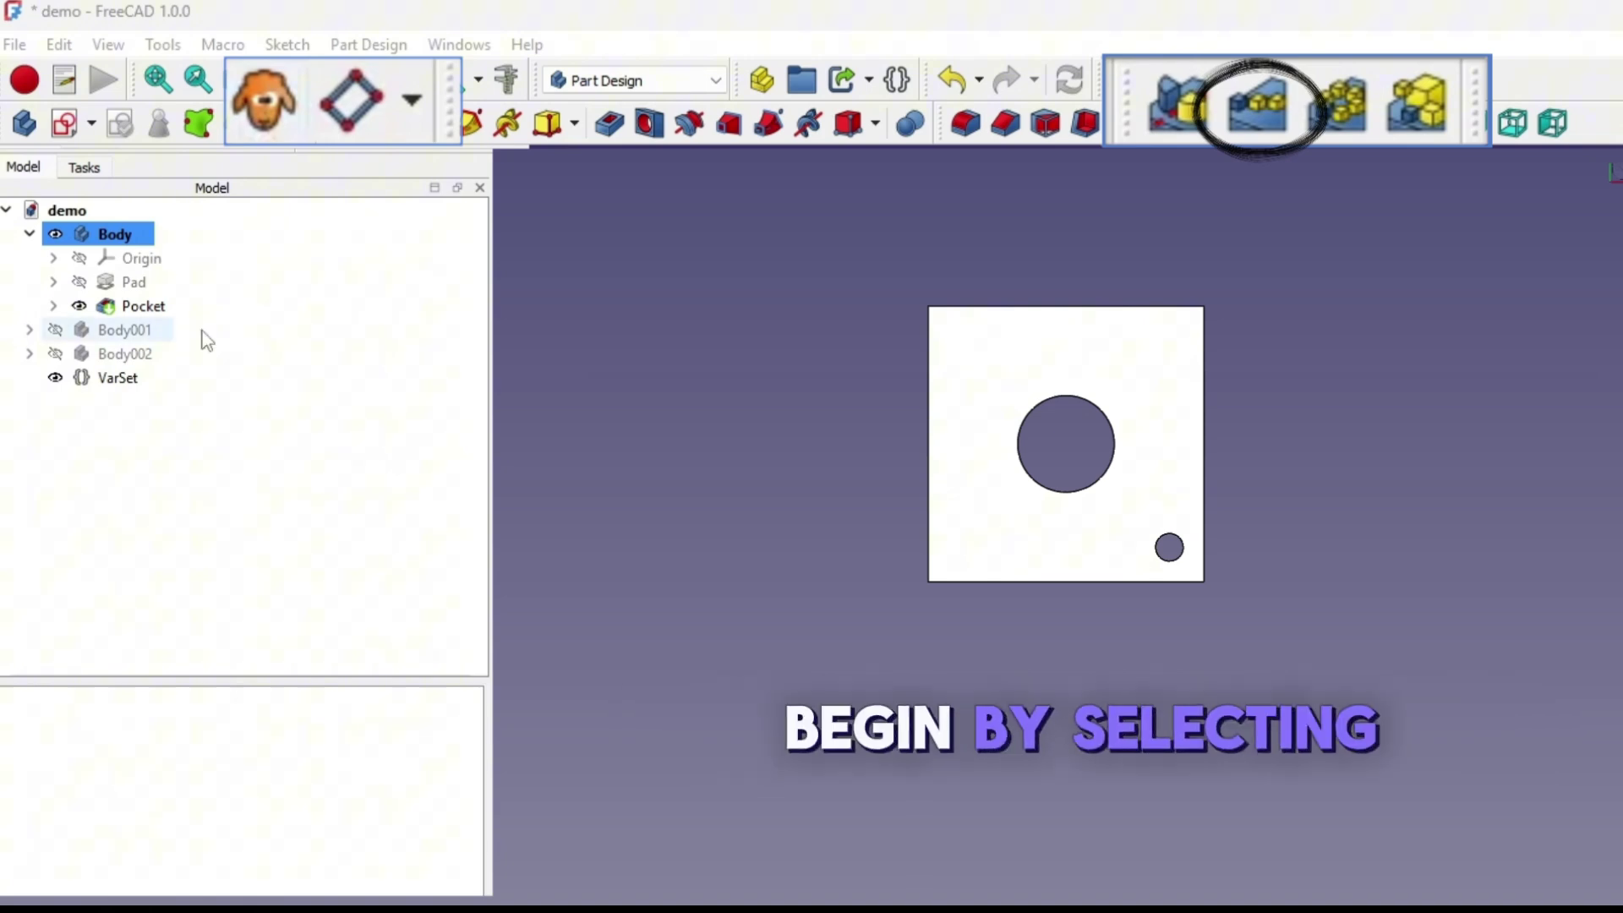
# Step: Create a LinearPattern of the Pocket along the horizontal sketch axis with length =VarSet.Width
pyautogui.click(153, 305)
pyautogui.click(1265, 117)
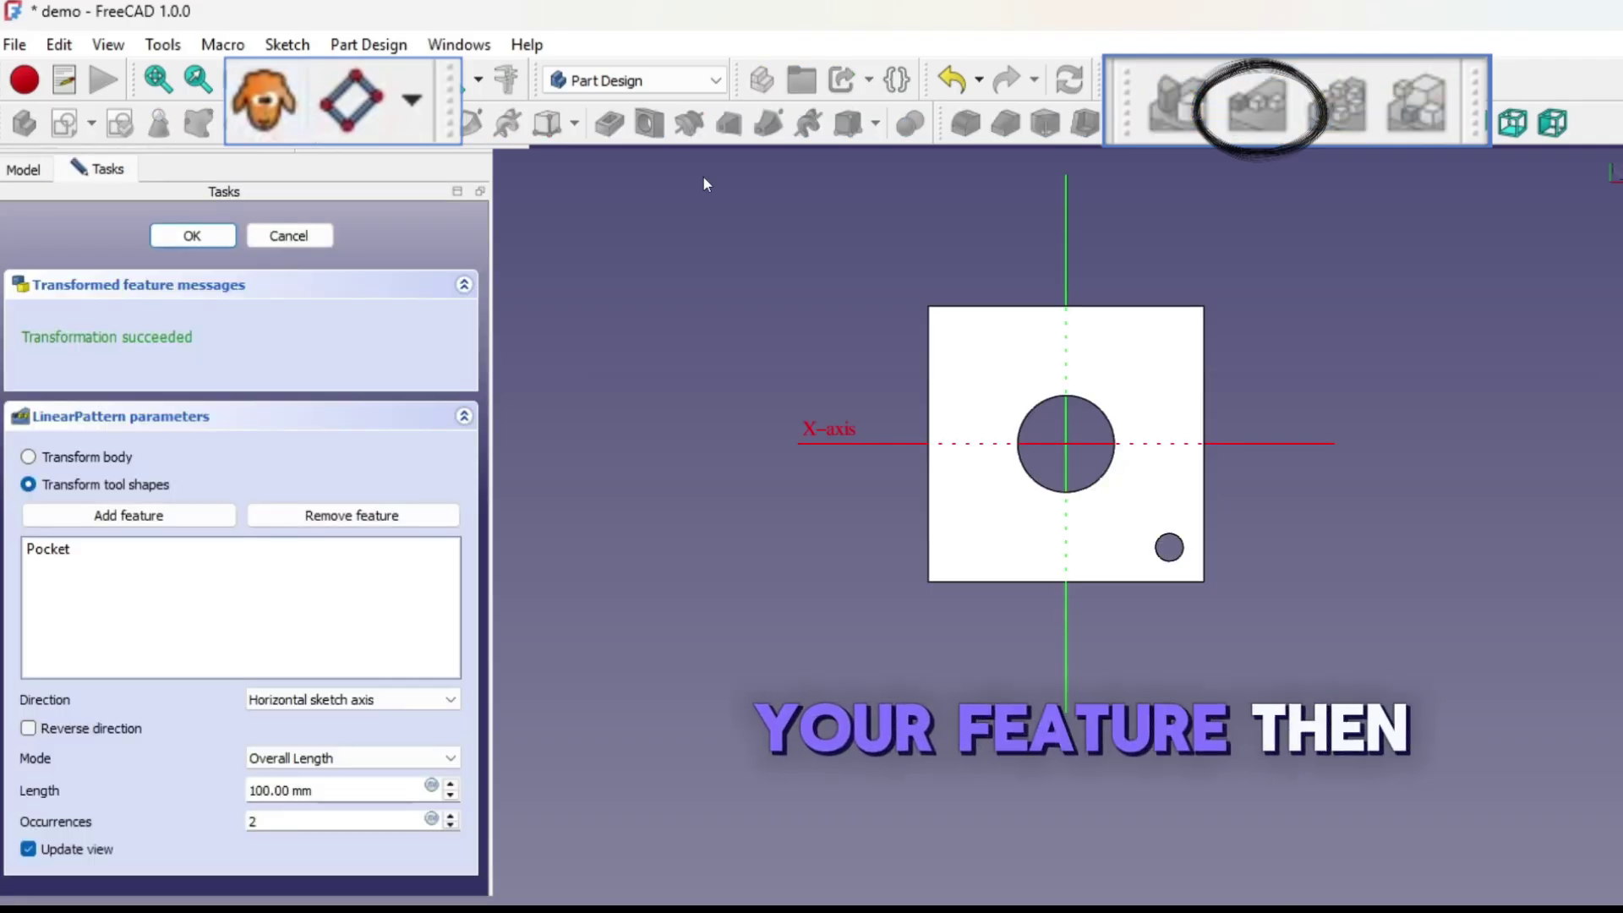
pyautogui.click(449, 698)
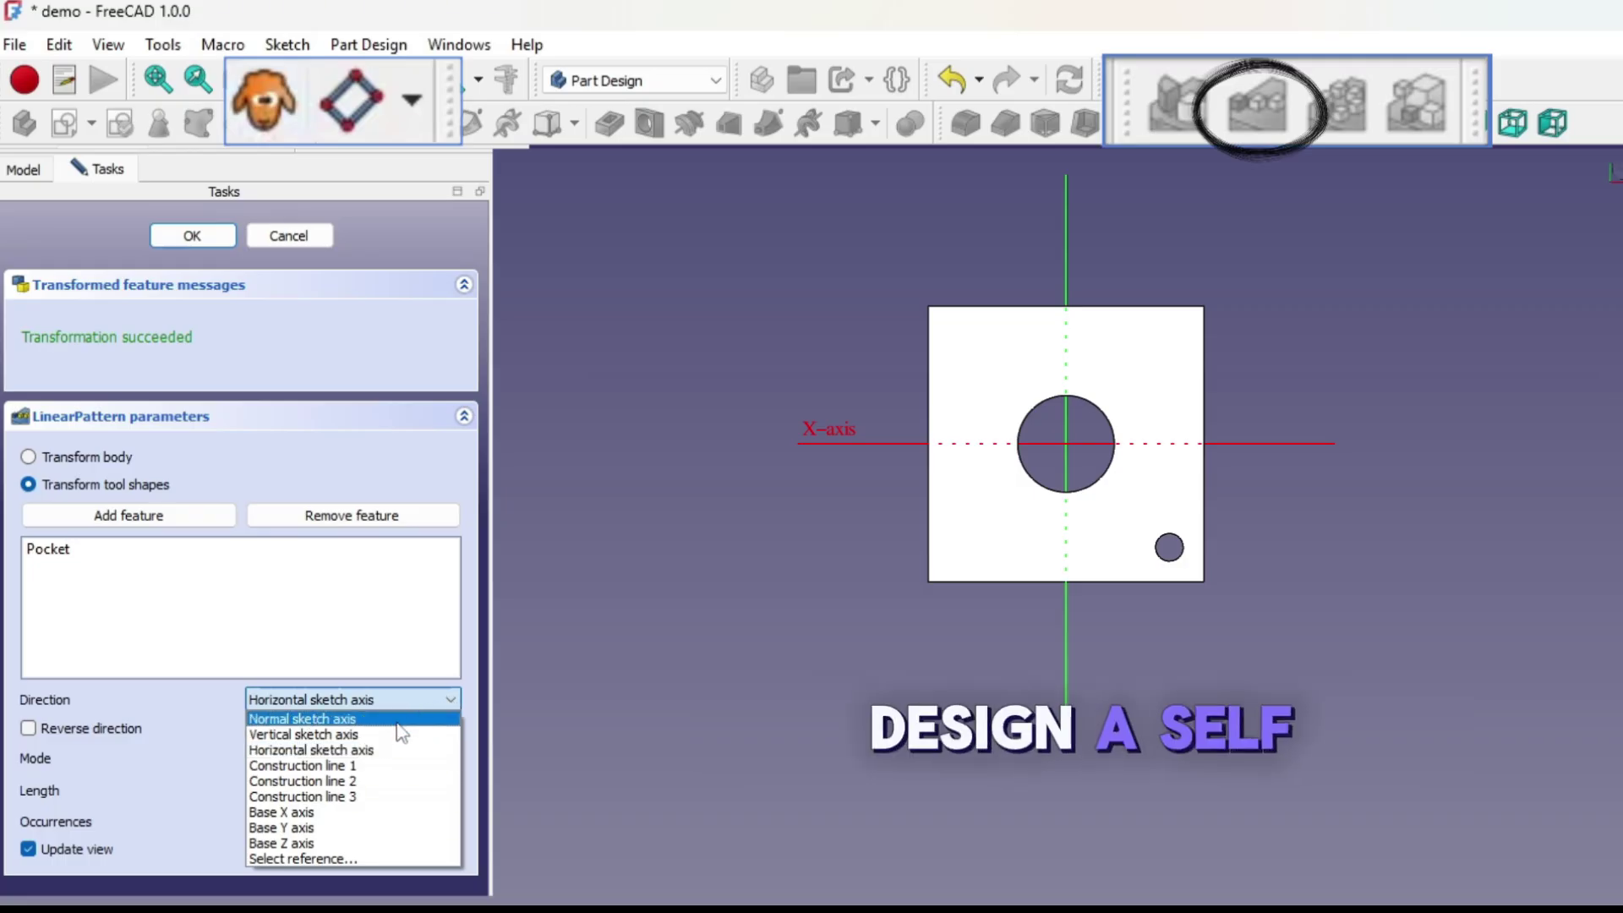
pyautogui.click(362, 750)
pyautogui.click(346, 790)
pyautogui.press('=')
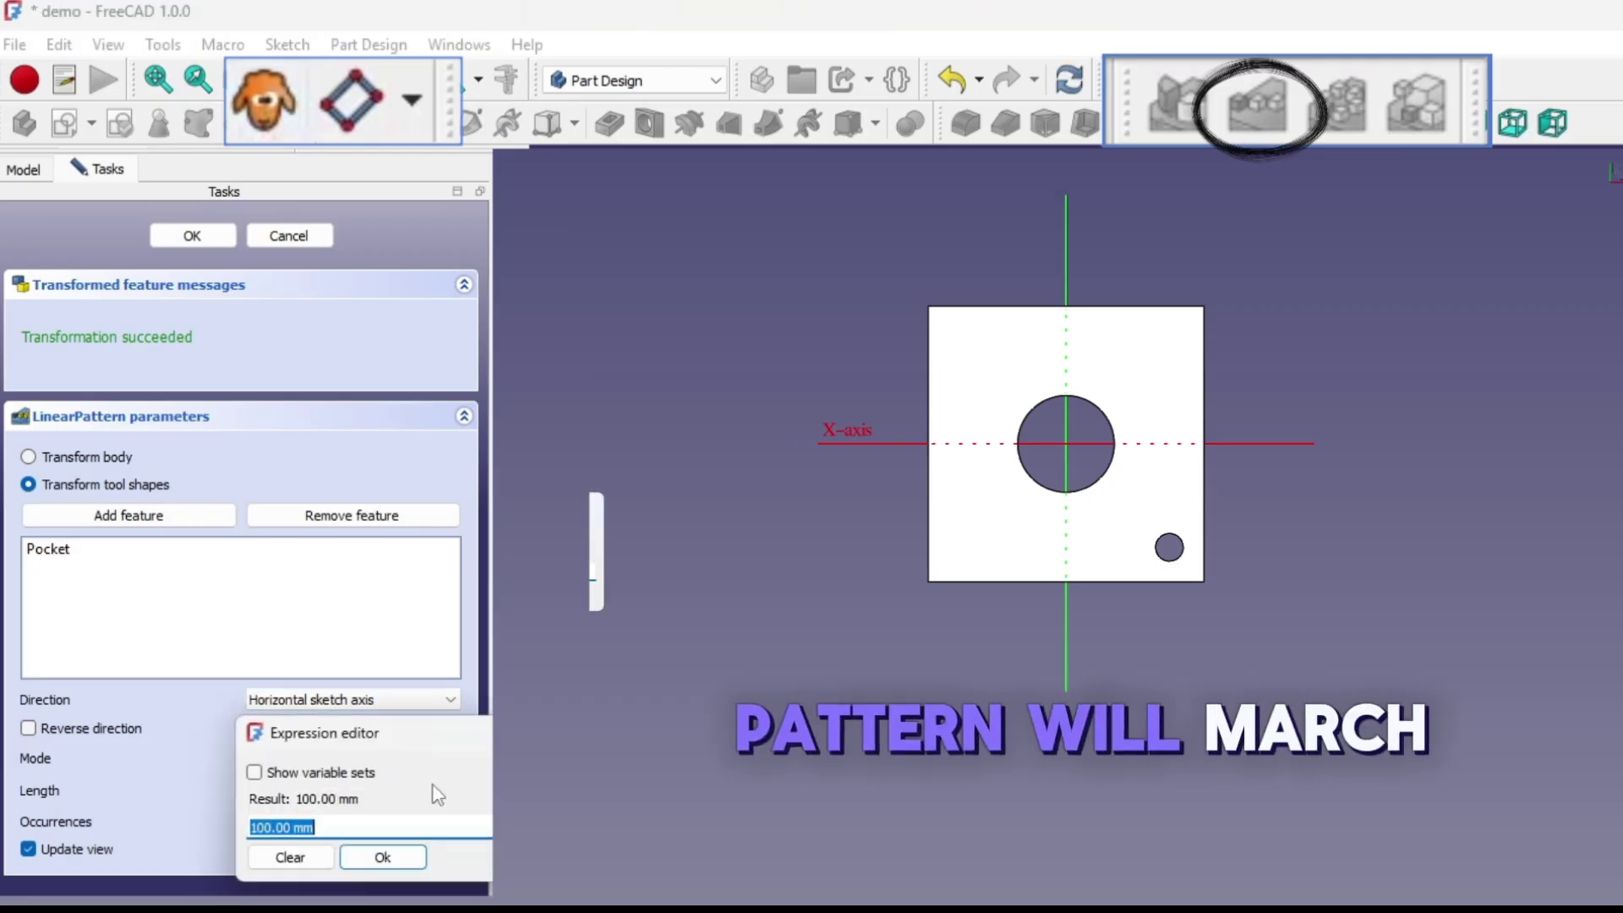
pyautogui.write('VarSet.Width')
pyautogui.click(378, 856)
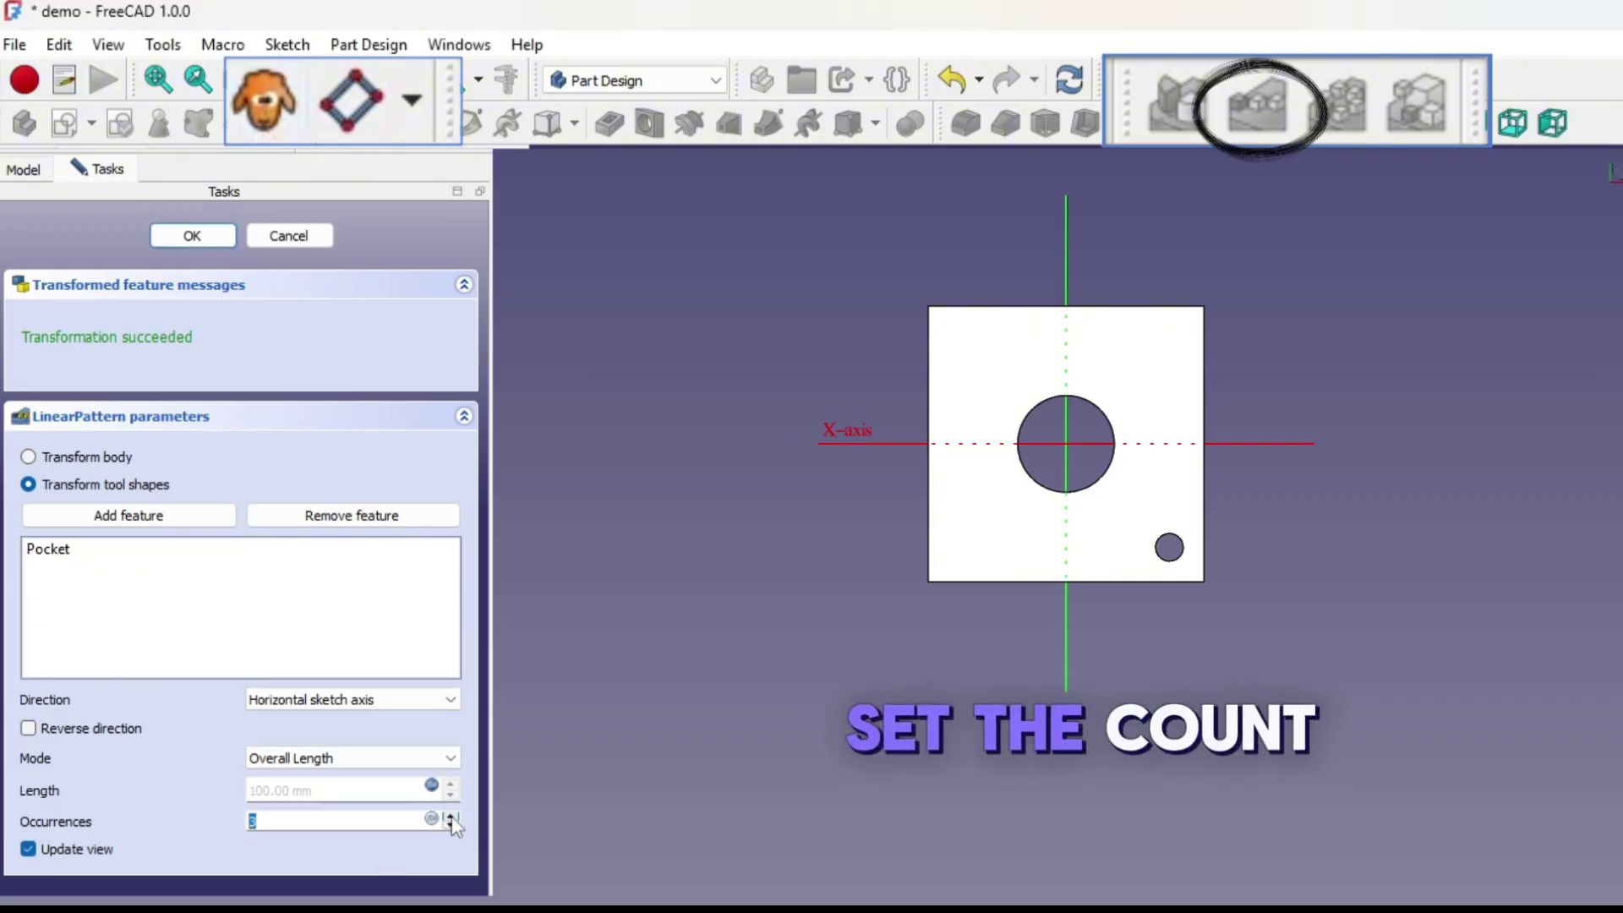
# Step: Confirm the linear pattern, then reopen it and tick Reverse direction
pyautogui.click(202, 230)
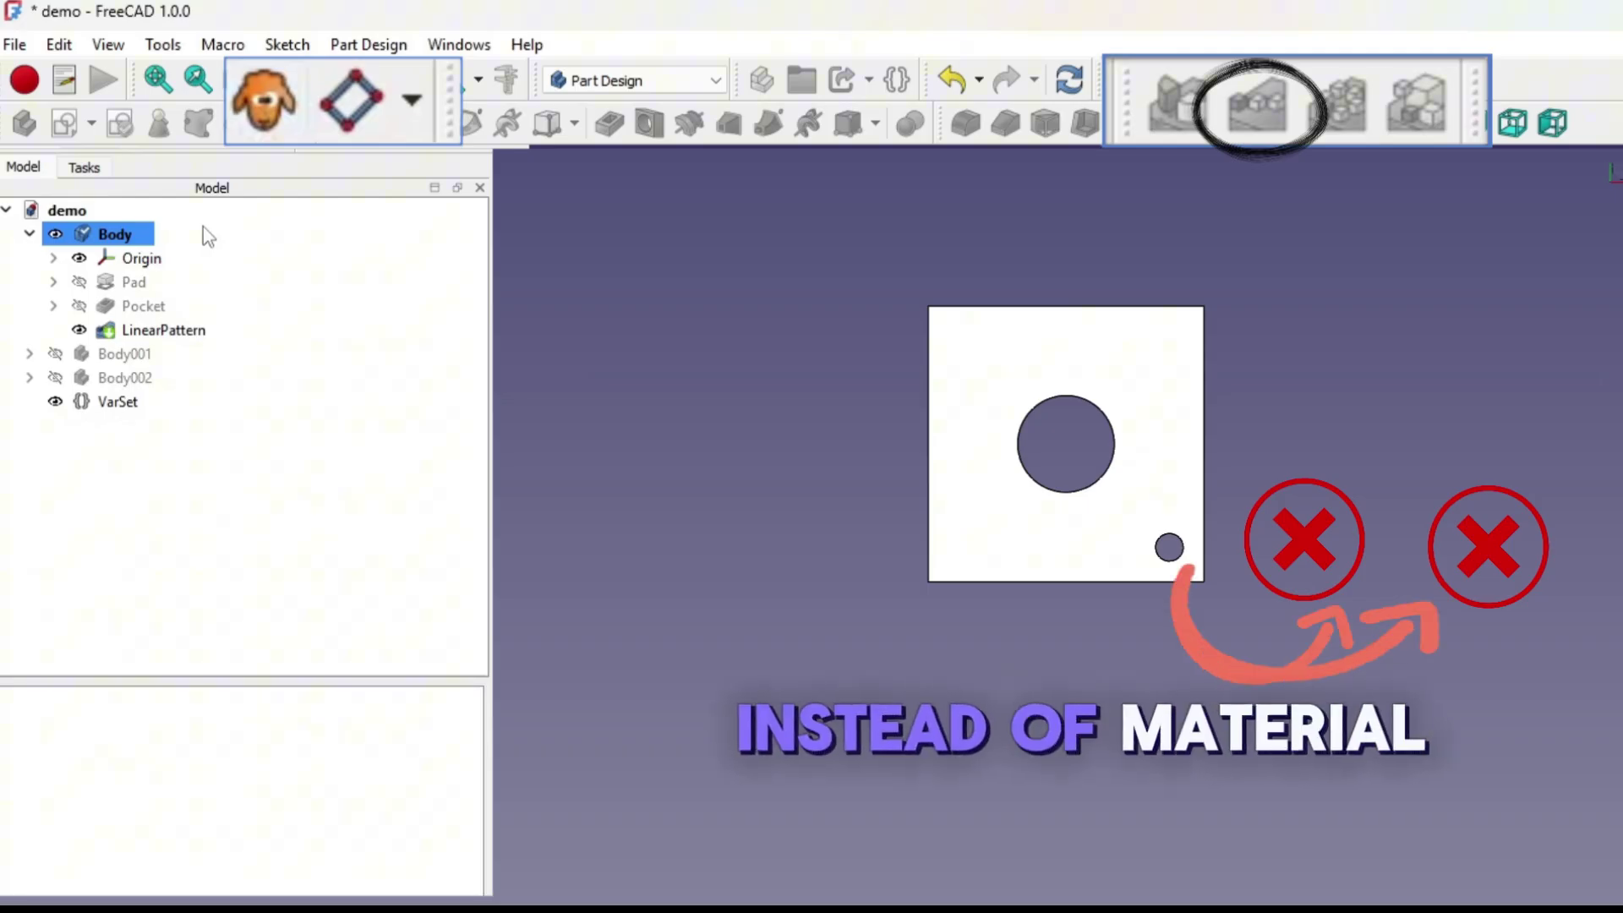
pyautogui.doubleClick(140, 328)
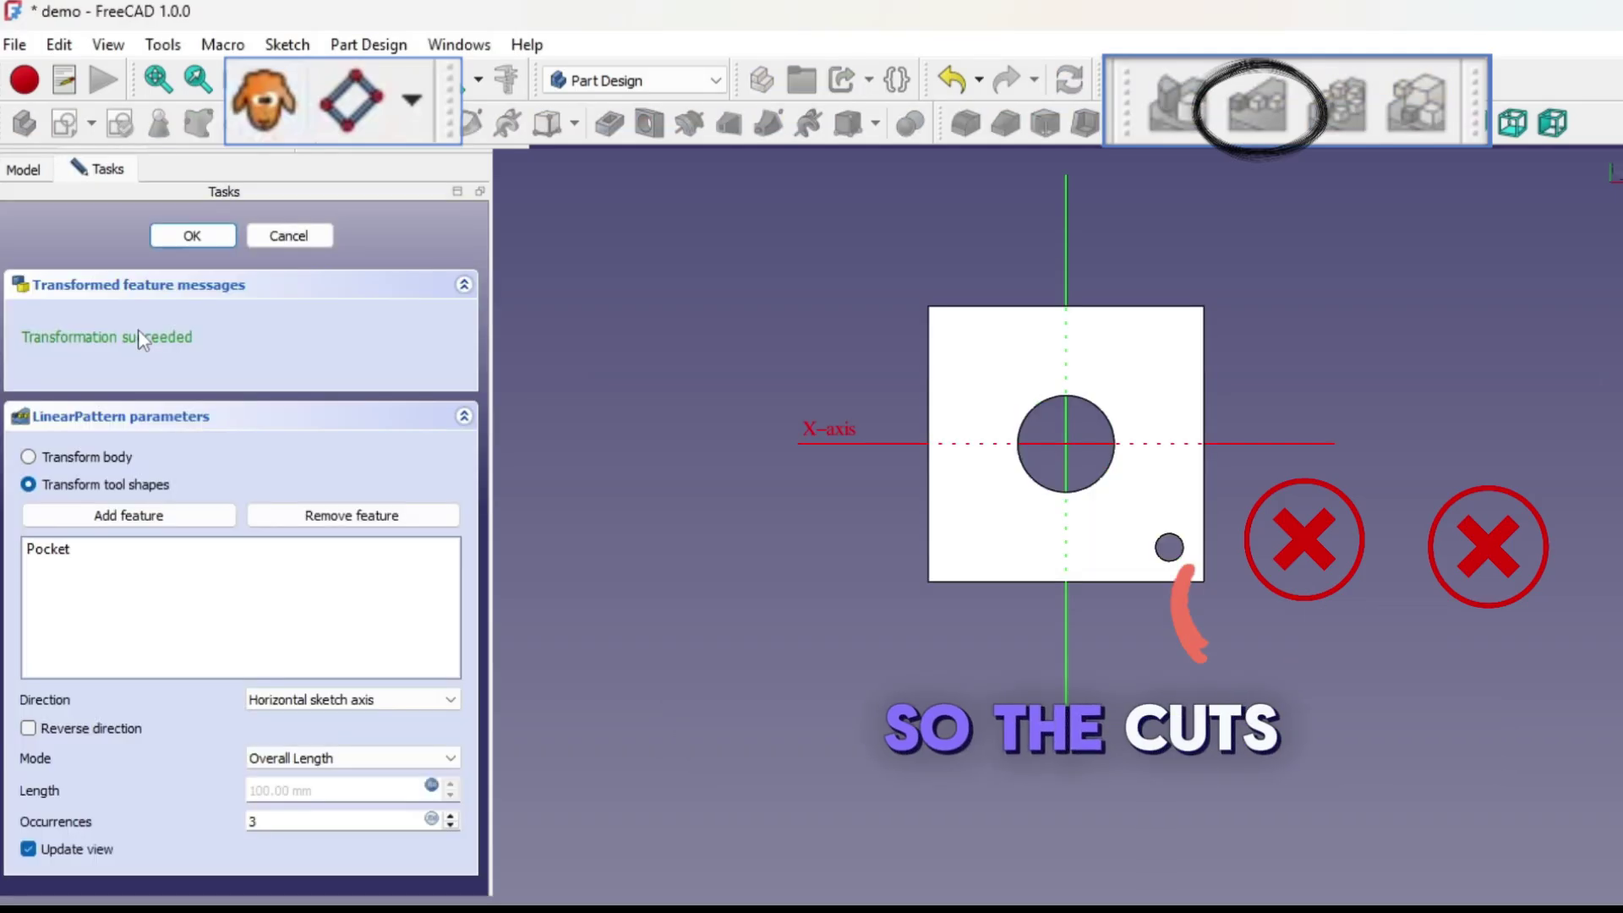
pyautogui.click(28, 728)
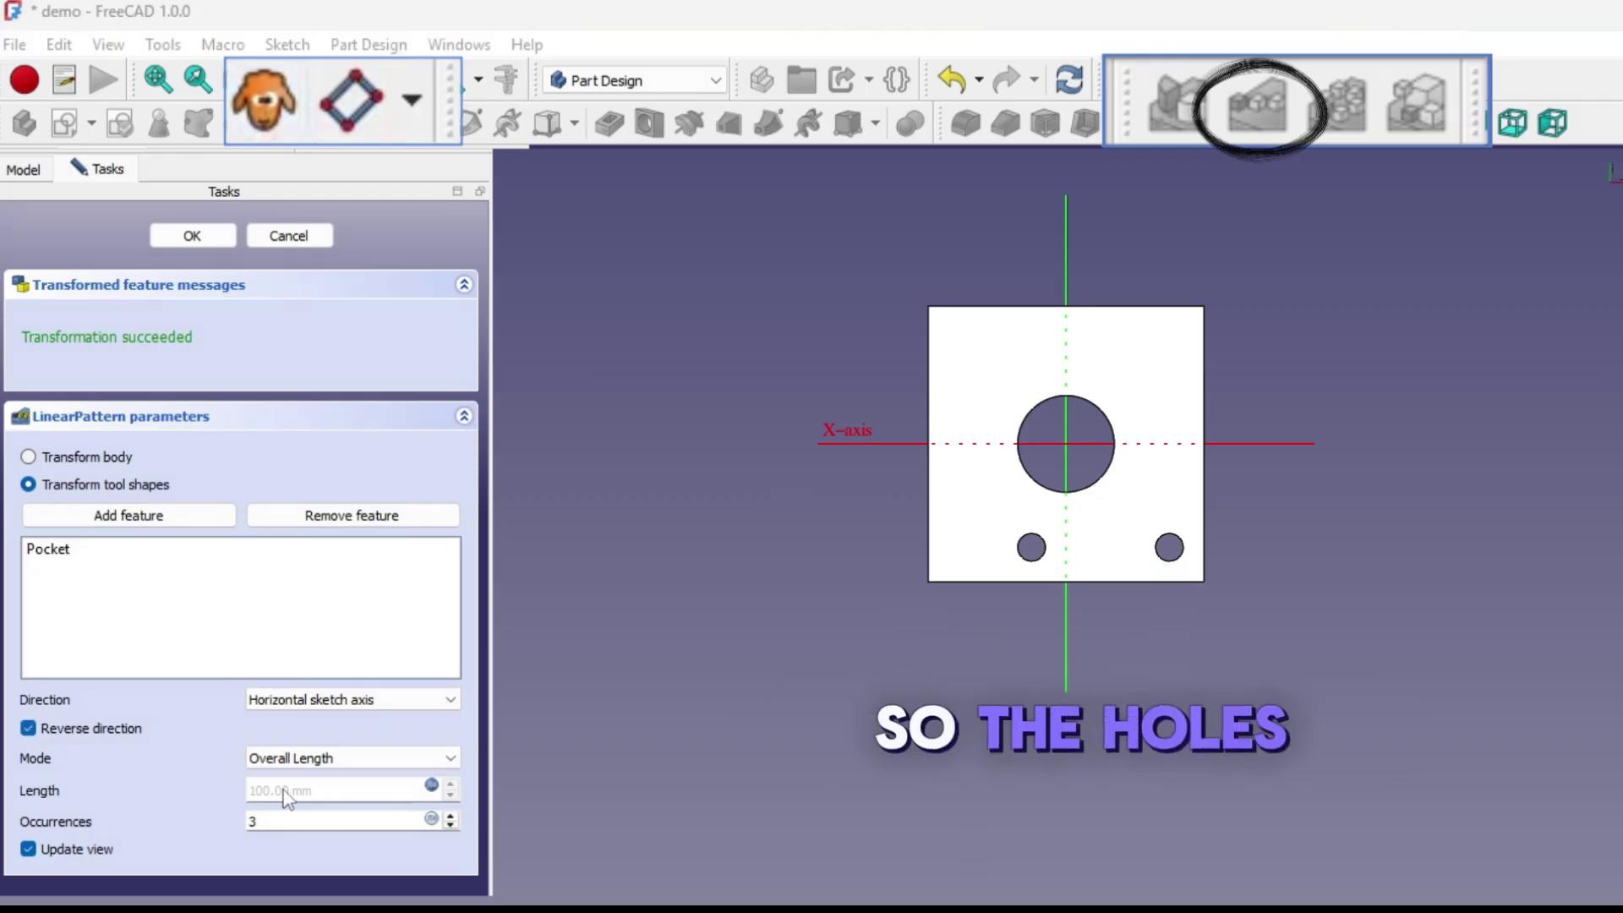
# Step: Change the pattern length formula to VarSet.width - (VarSet.width/4), giving 75 mm
pyautogui.click(431, 788)
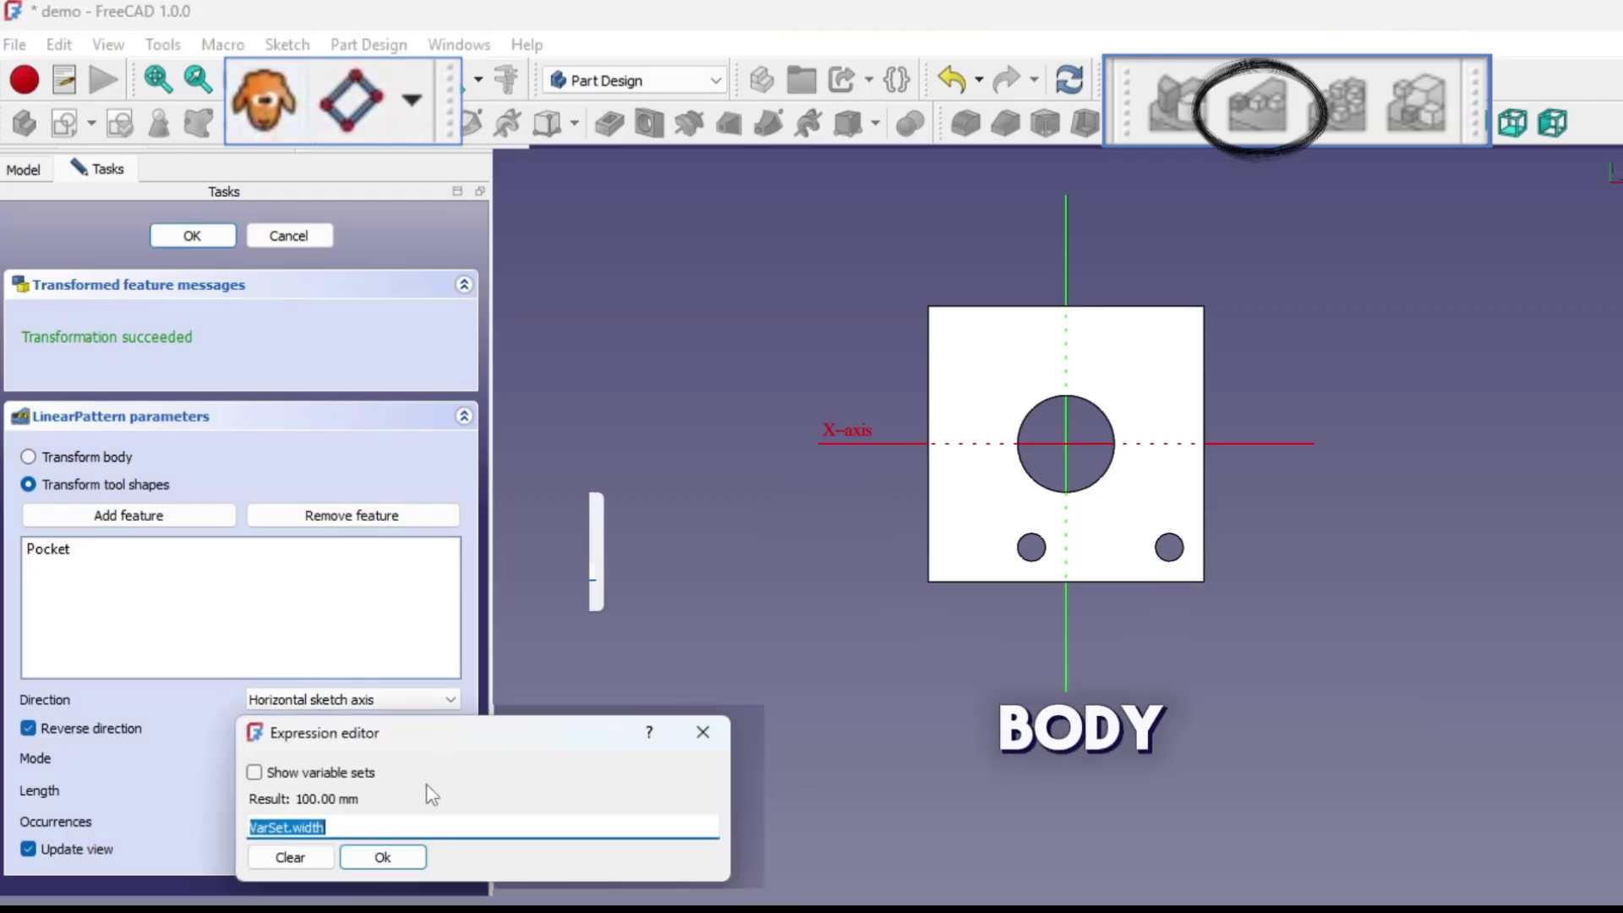
pyautogui.click(326, 827)
pyautogui.moveTo(326, 827); pyautogui.dragTo(239, 827)
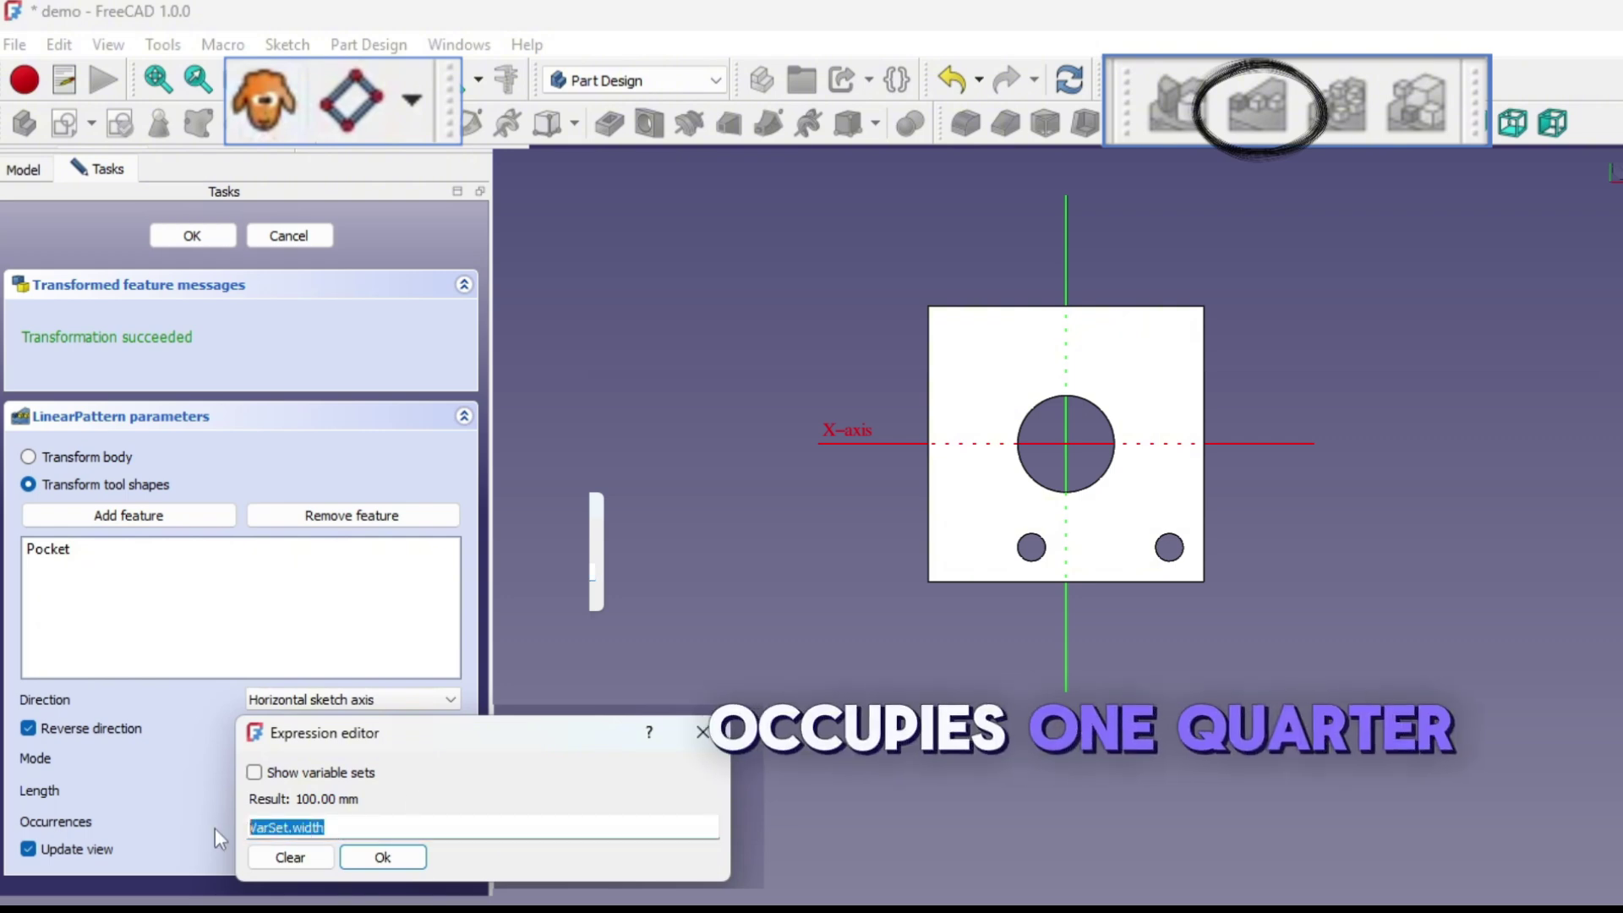
pyautogui.press('End')
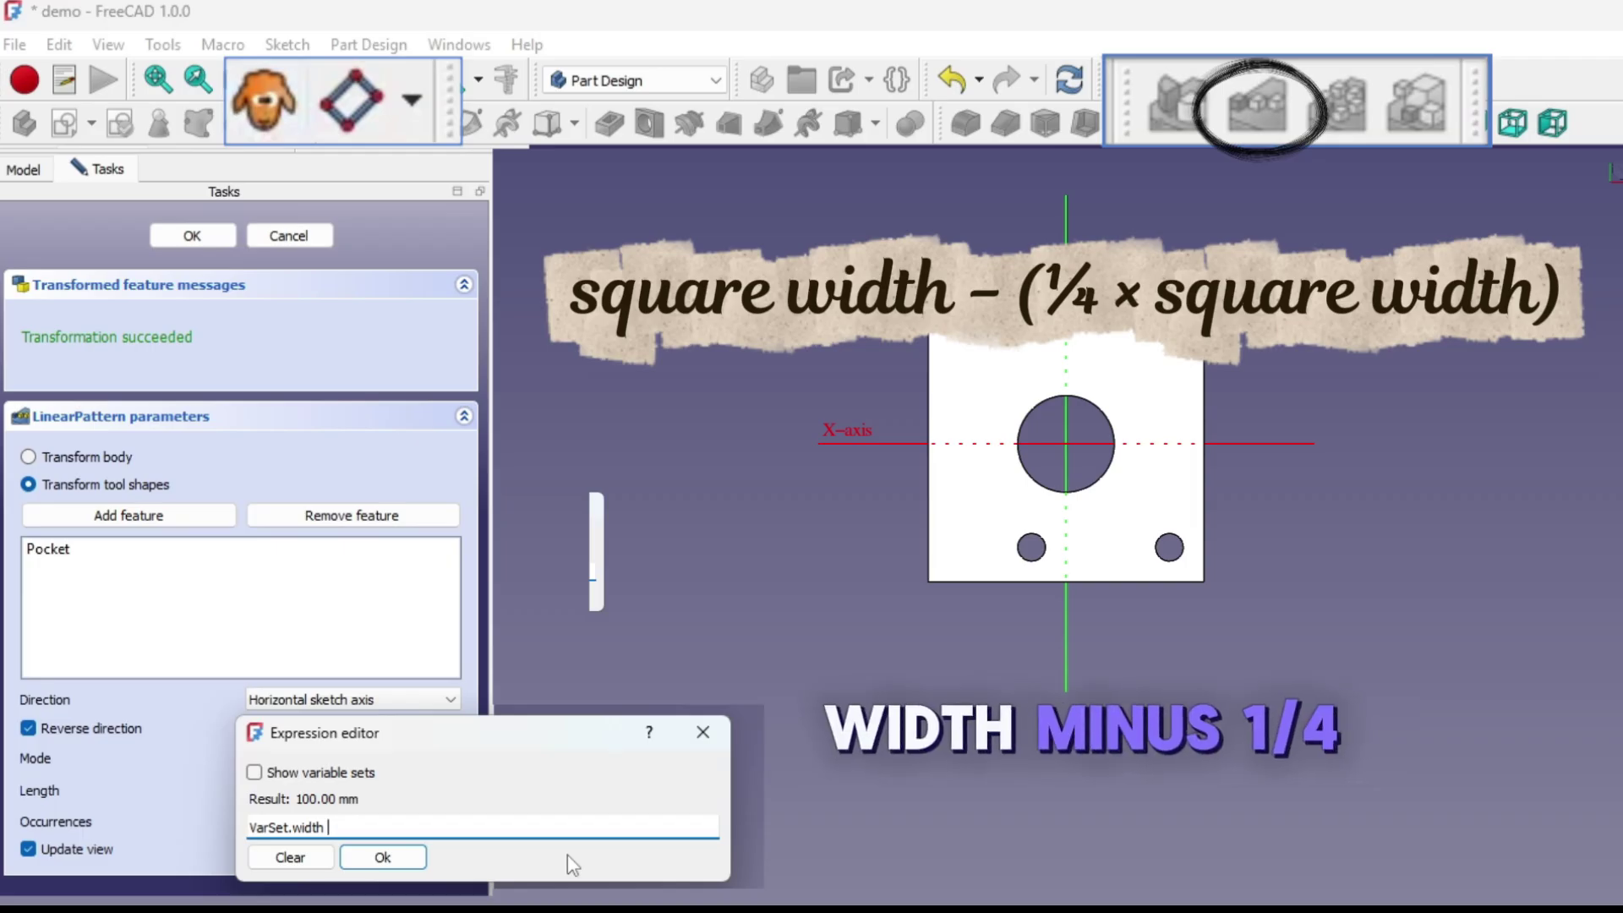
pyautogui.write('- (')
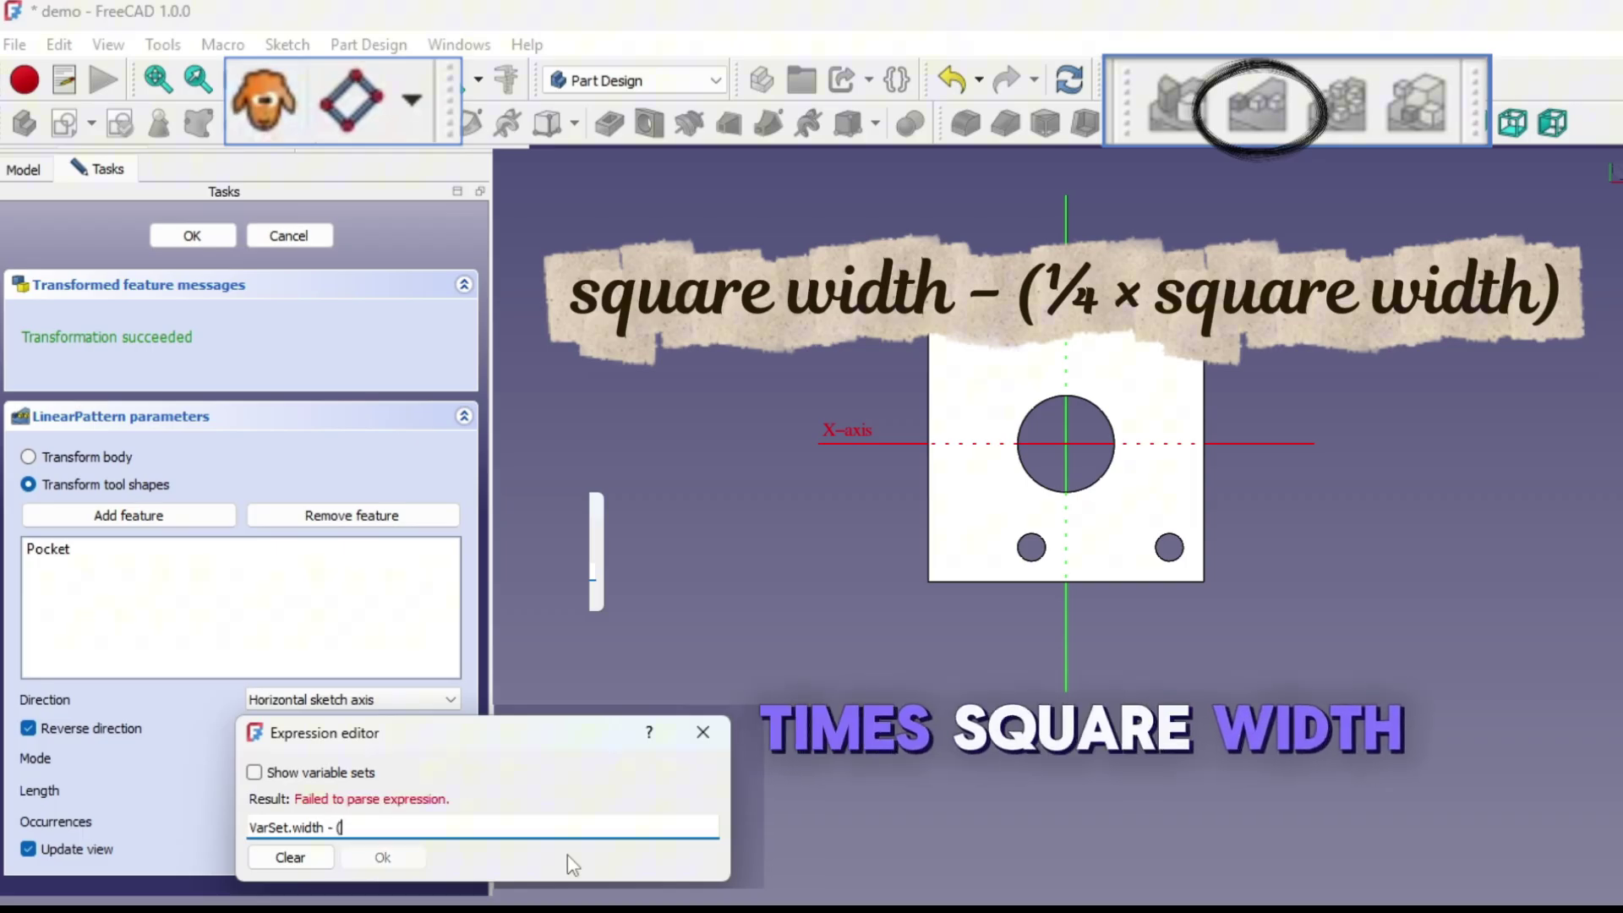
pyautogui.write('VarSet.width/')
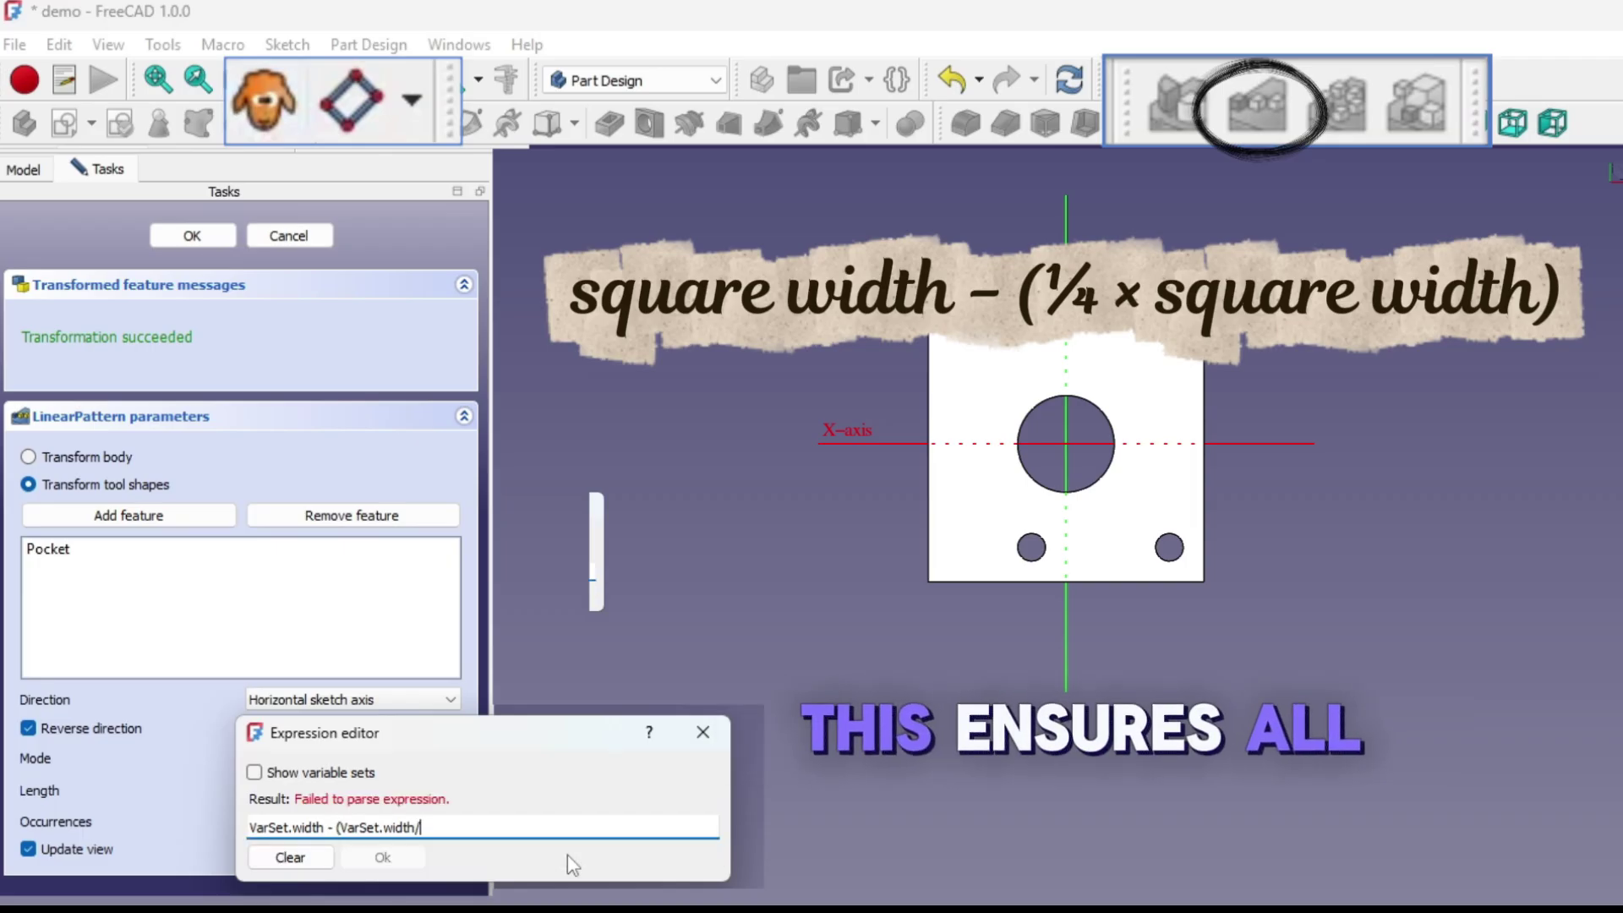
pyautogui.write('4)')
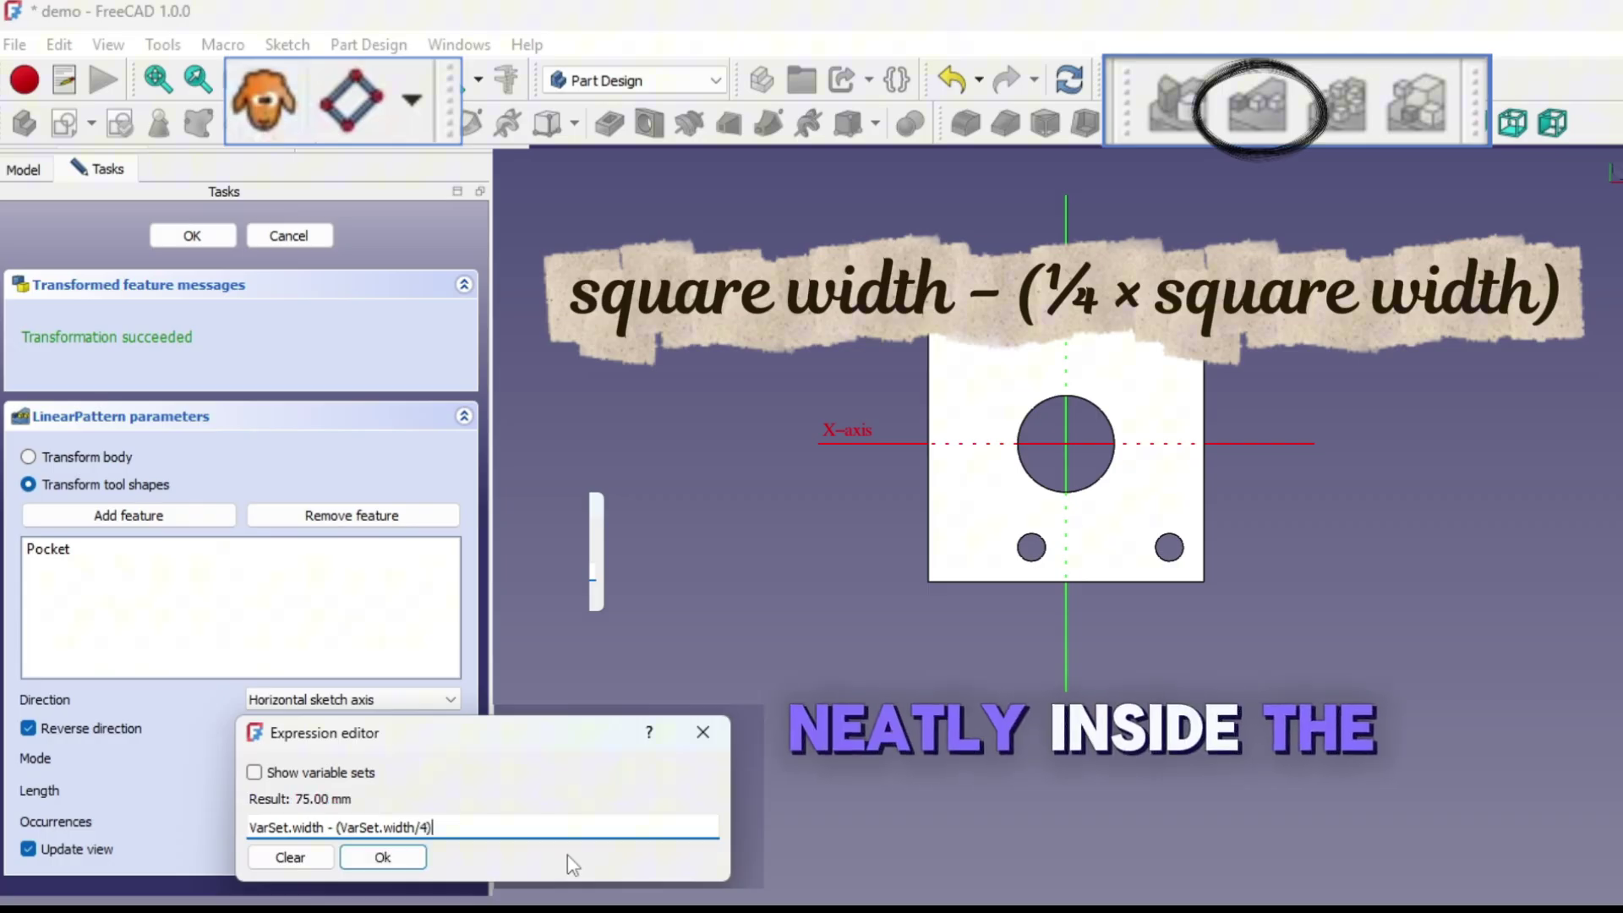
pyautogui.press('Return')
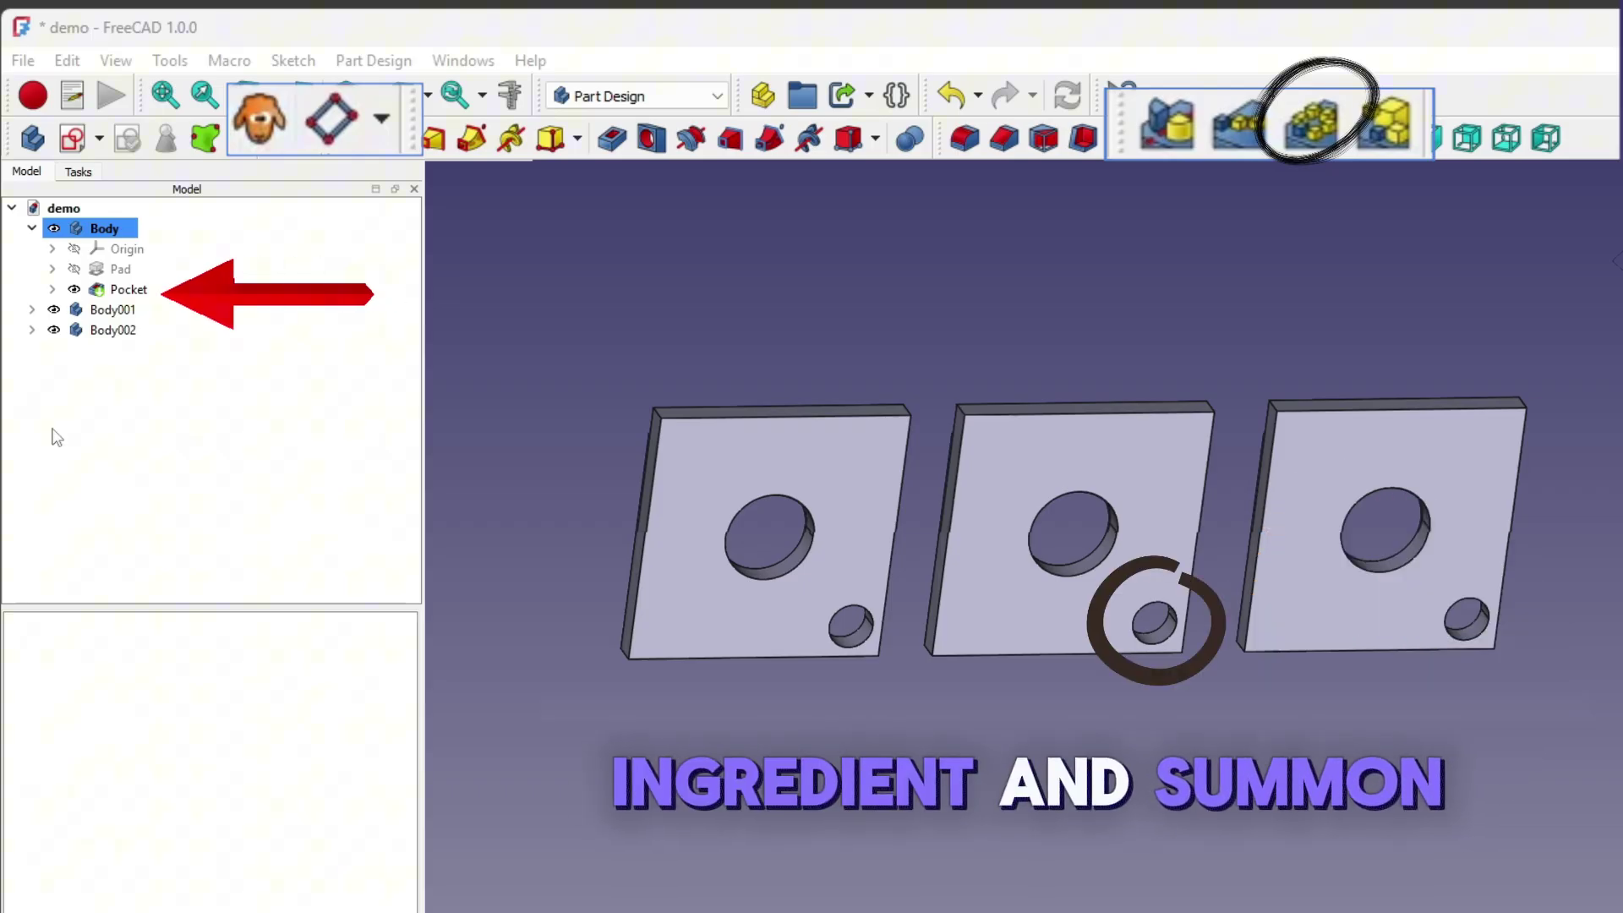
# Step: Polar-pattern the Pocket with 4 occurrences and confirm it
pyautogui.click(372, 289)
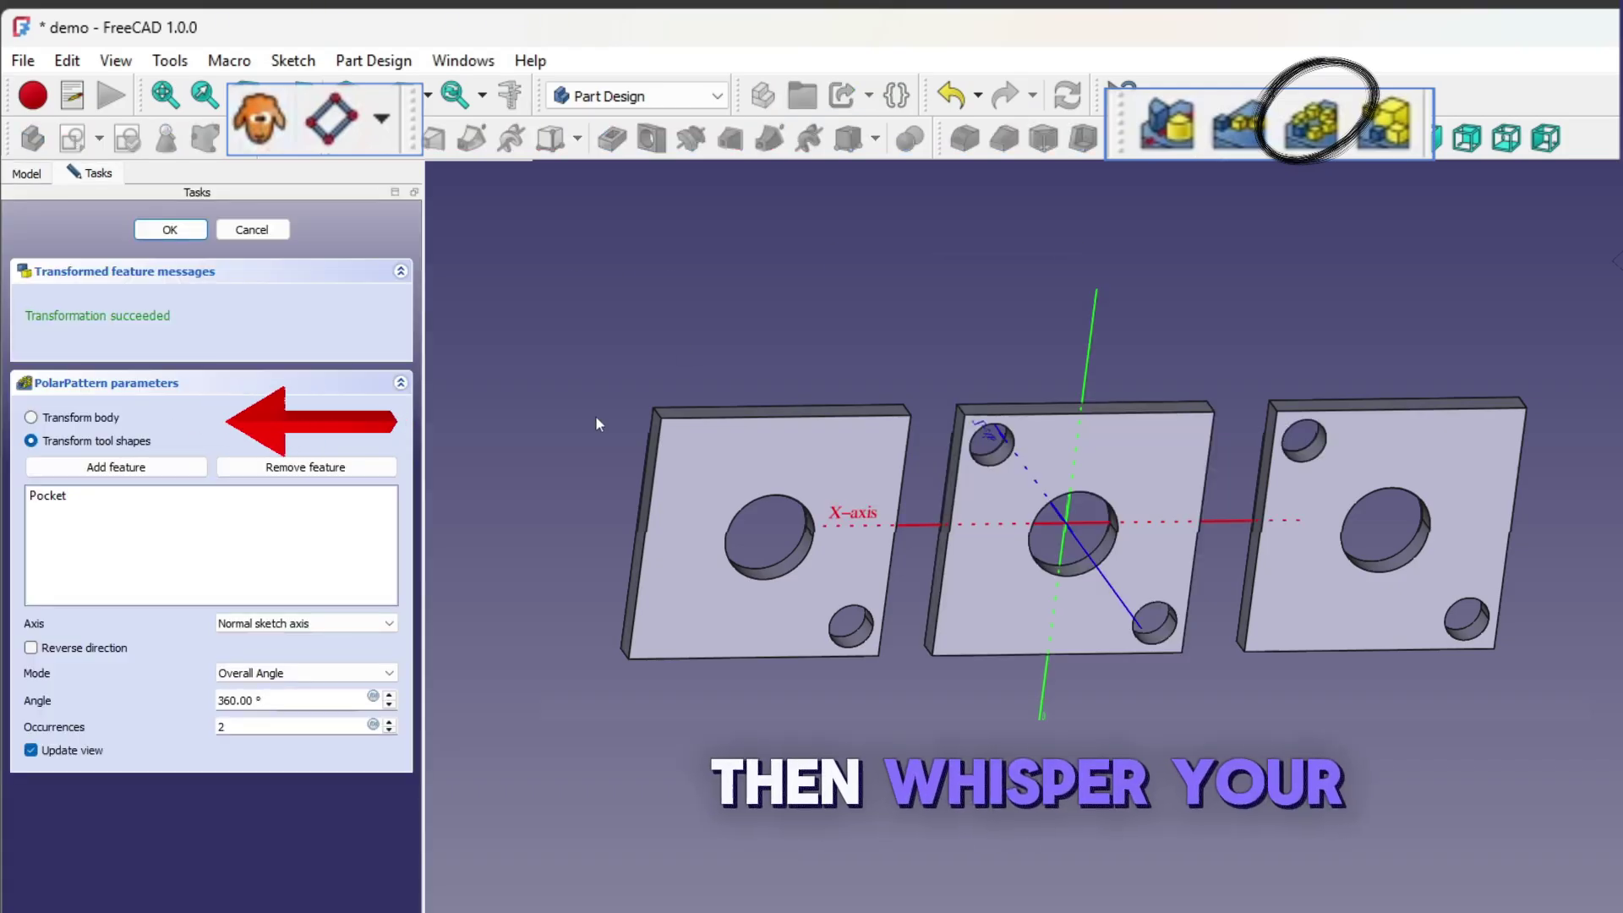
pyautogui.click(389, 721)
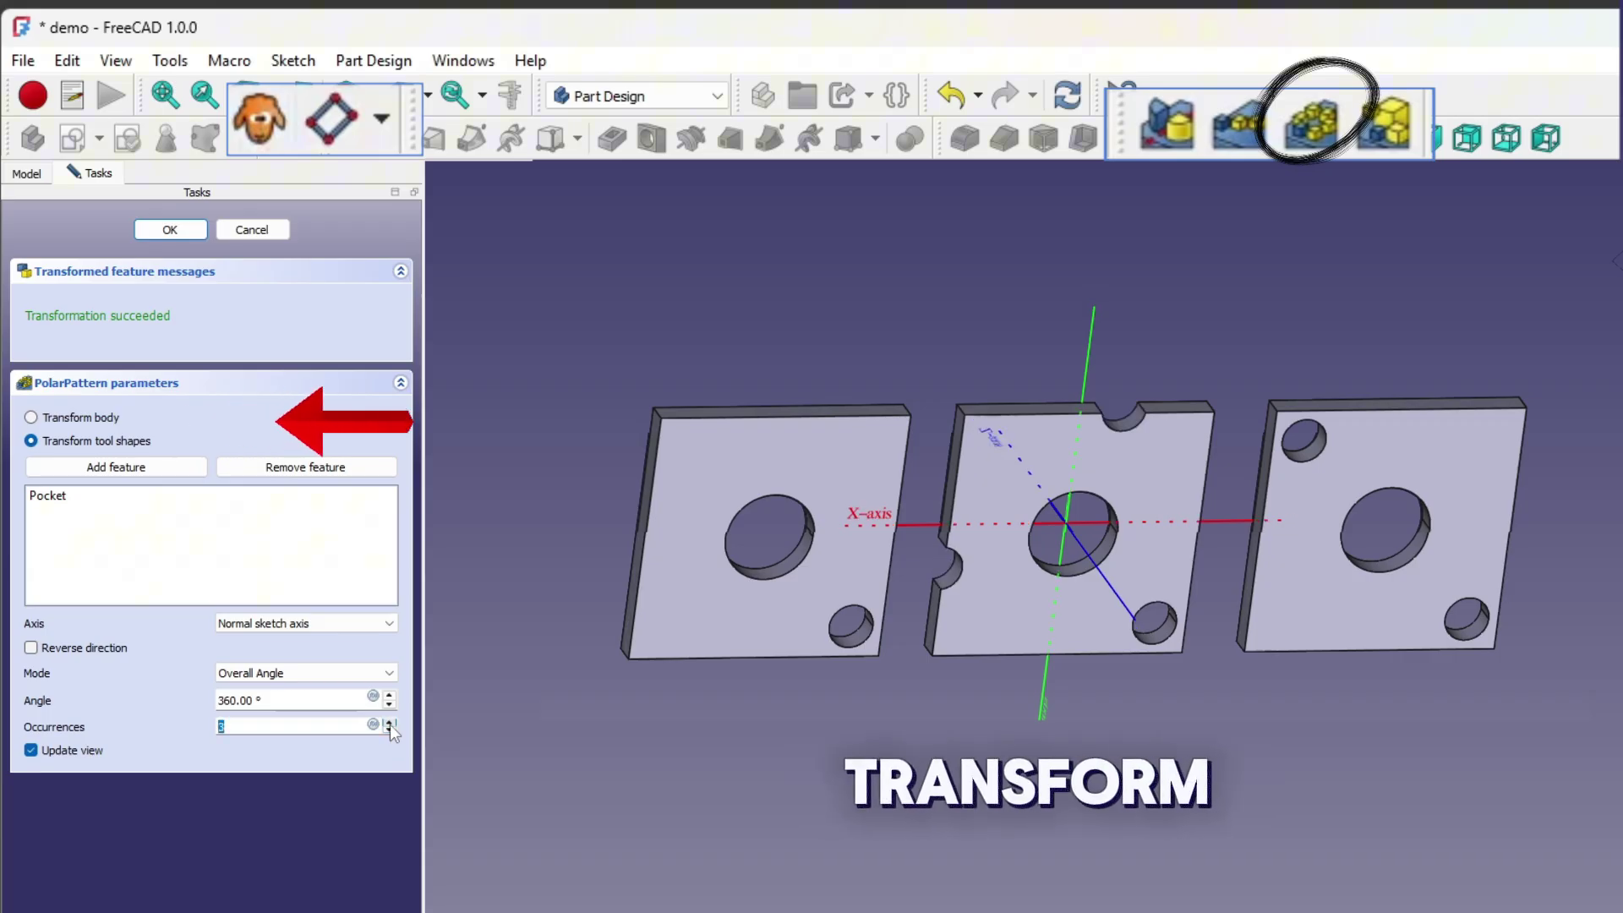
pyautogui.click(389, 721)
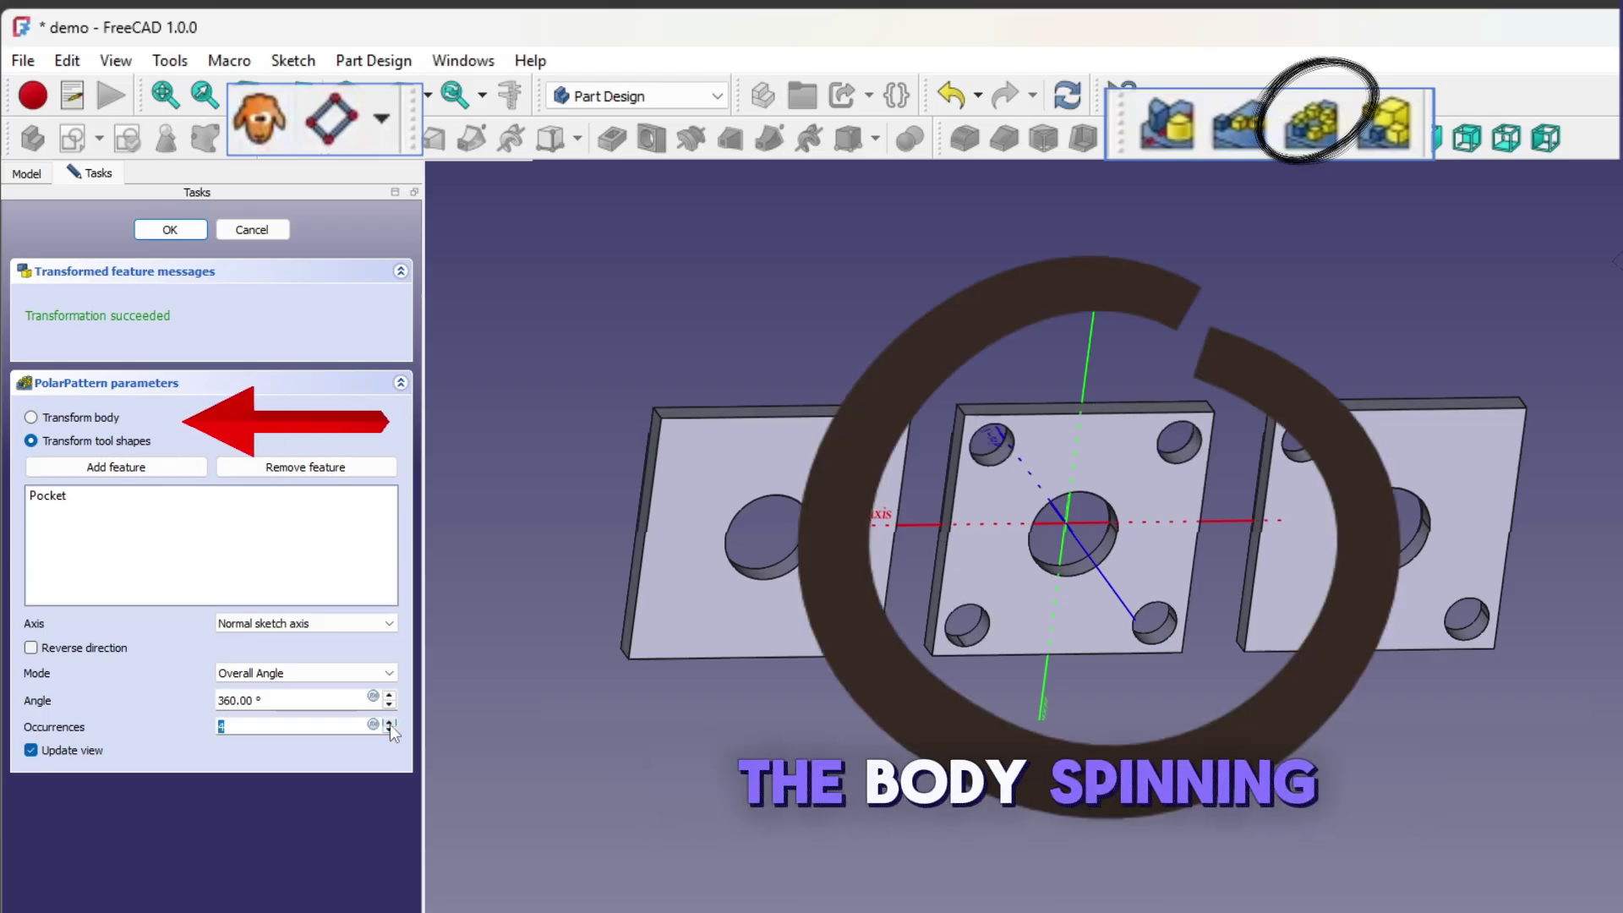
pyautogui.click(167, 230)
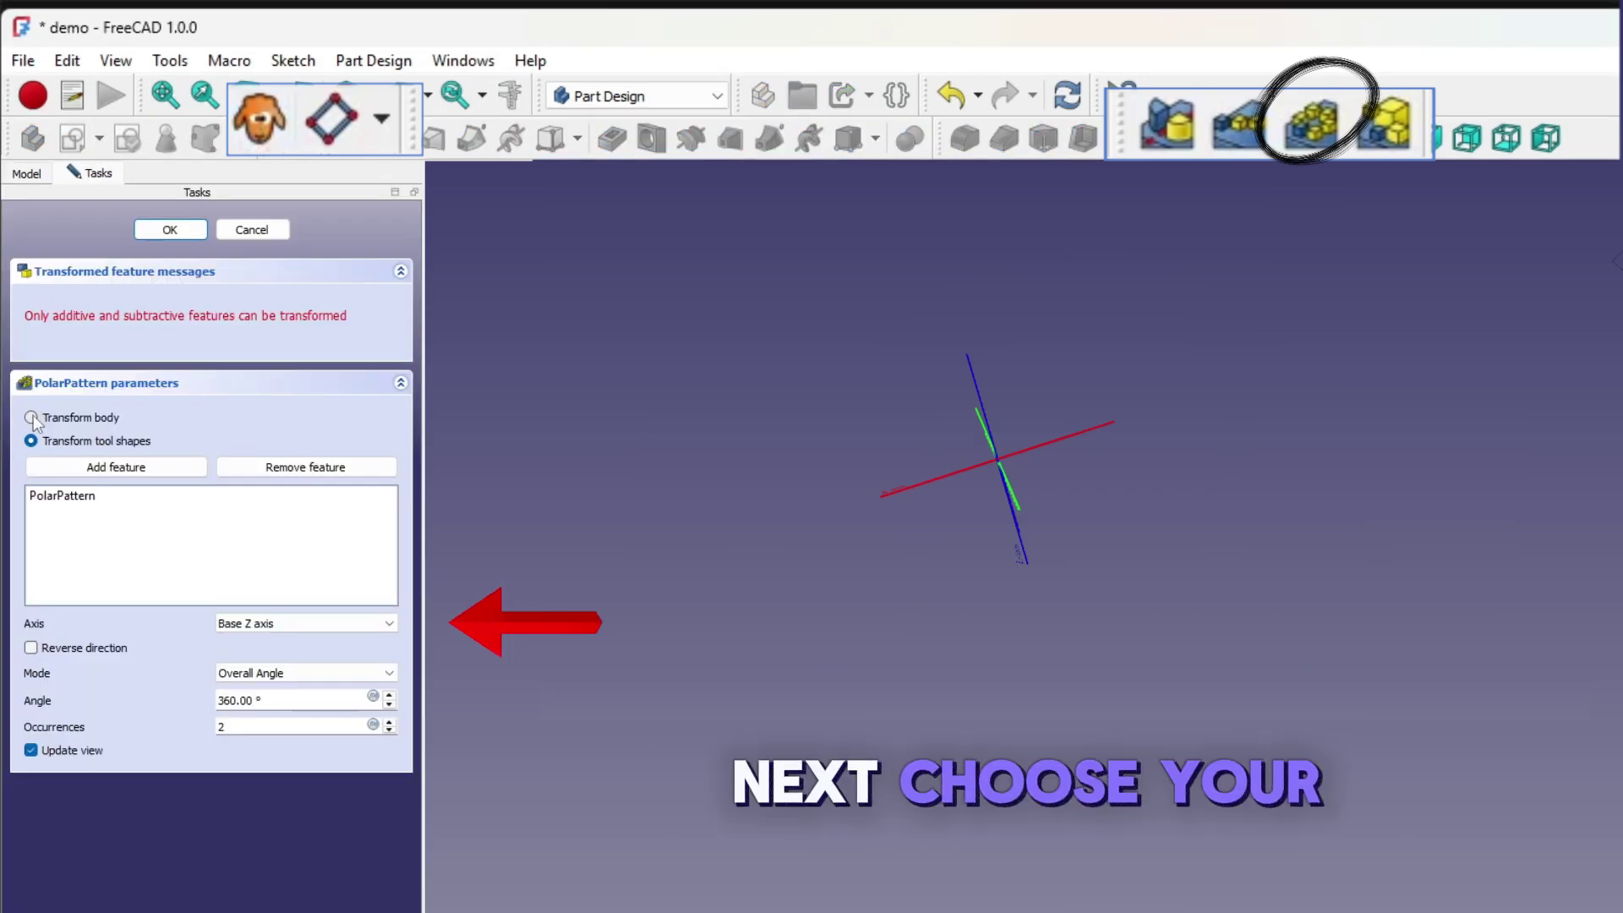
# Step: Set the polar pattern to Transform body mode and add a copy
pyautogui.click(31, 417)
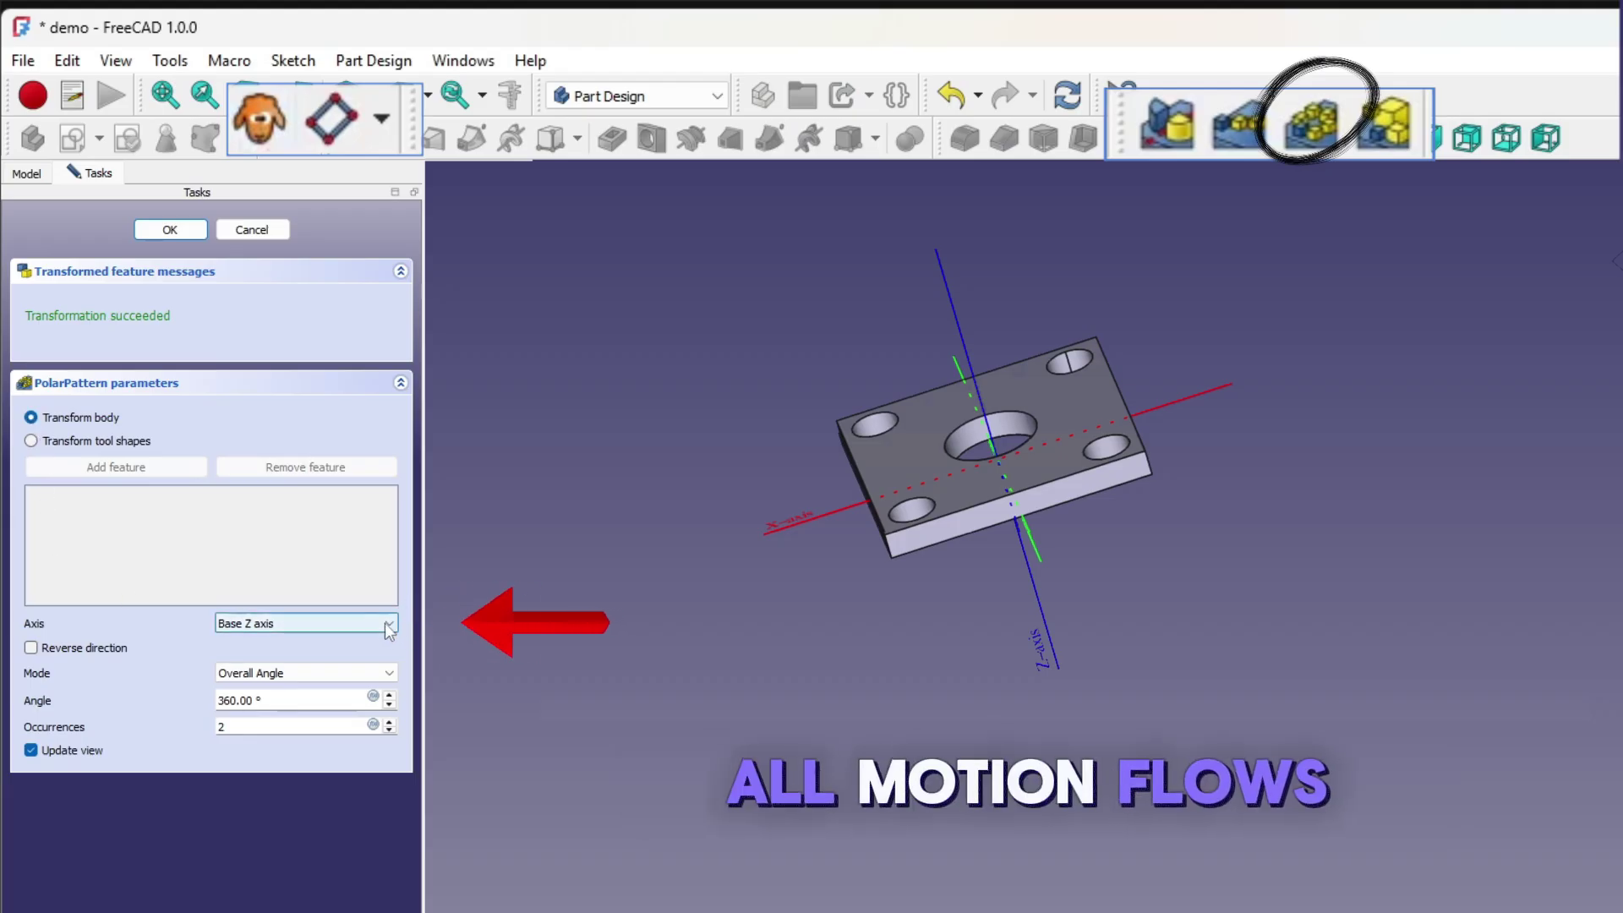
pyautogui.click(31, 440)
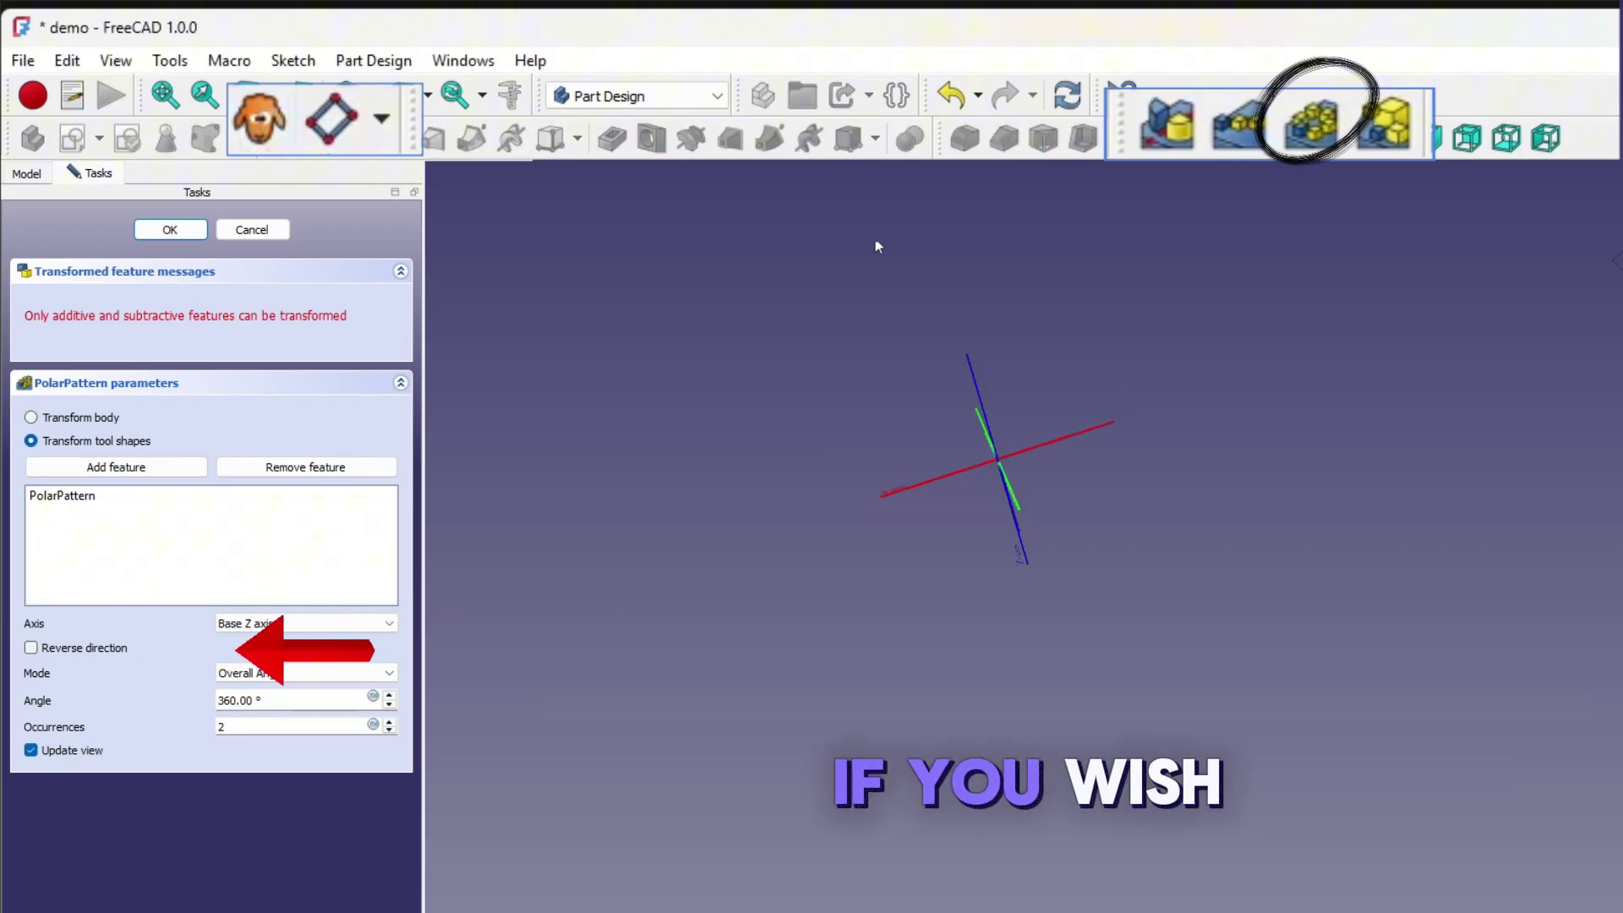
pyautogui.click(33, 416)
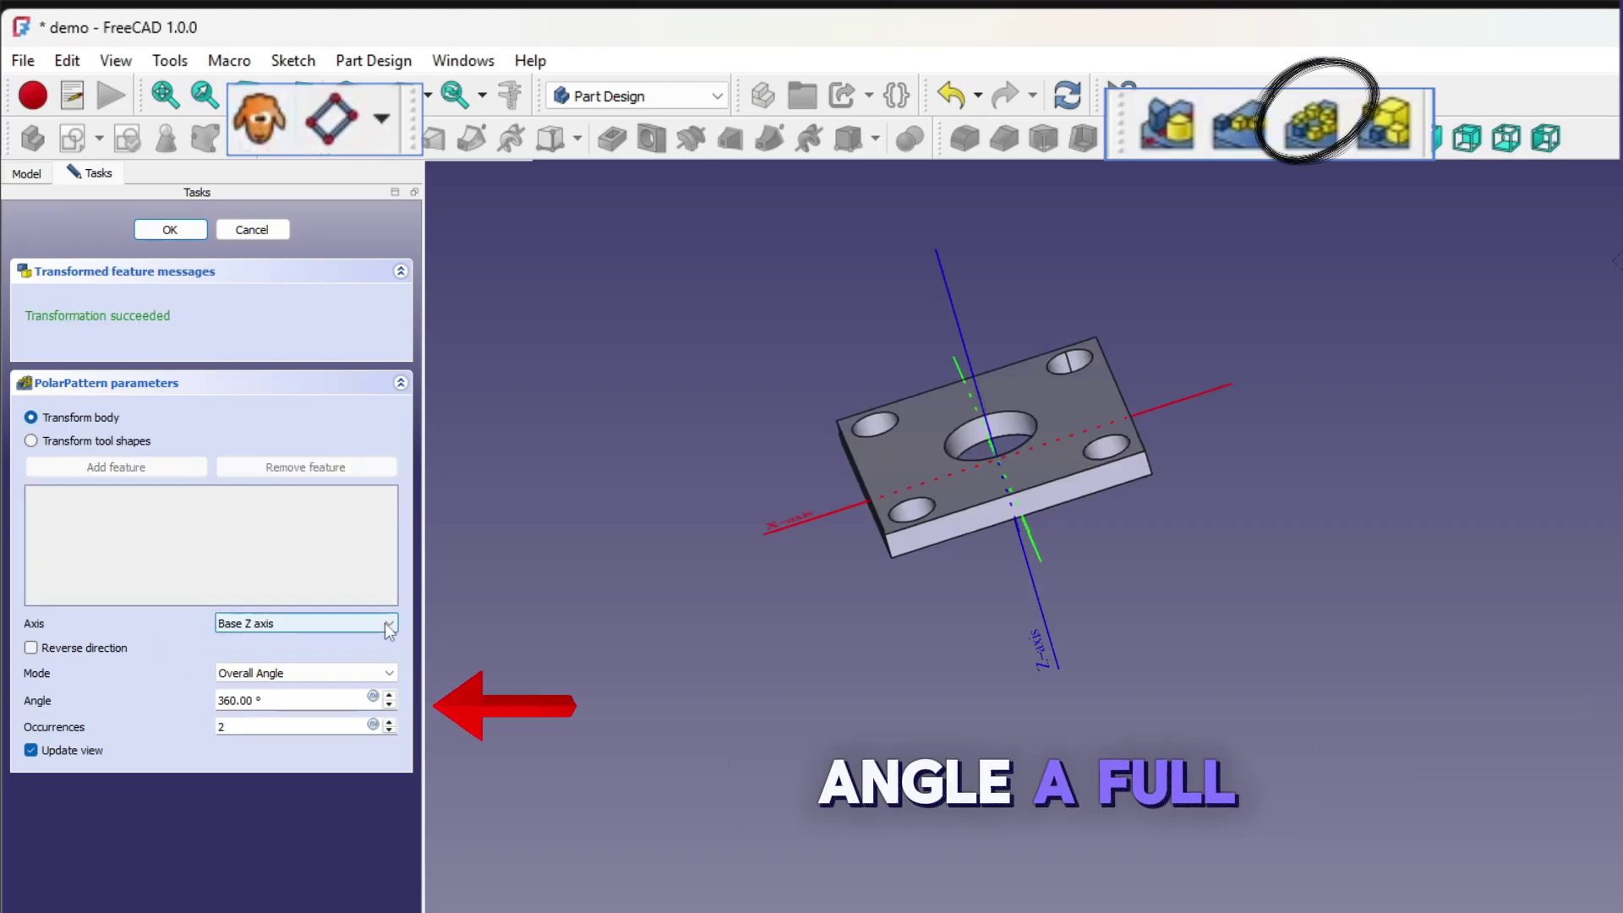
pyautogui.click(390, 721)
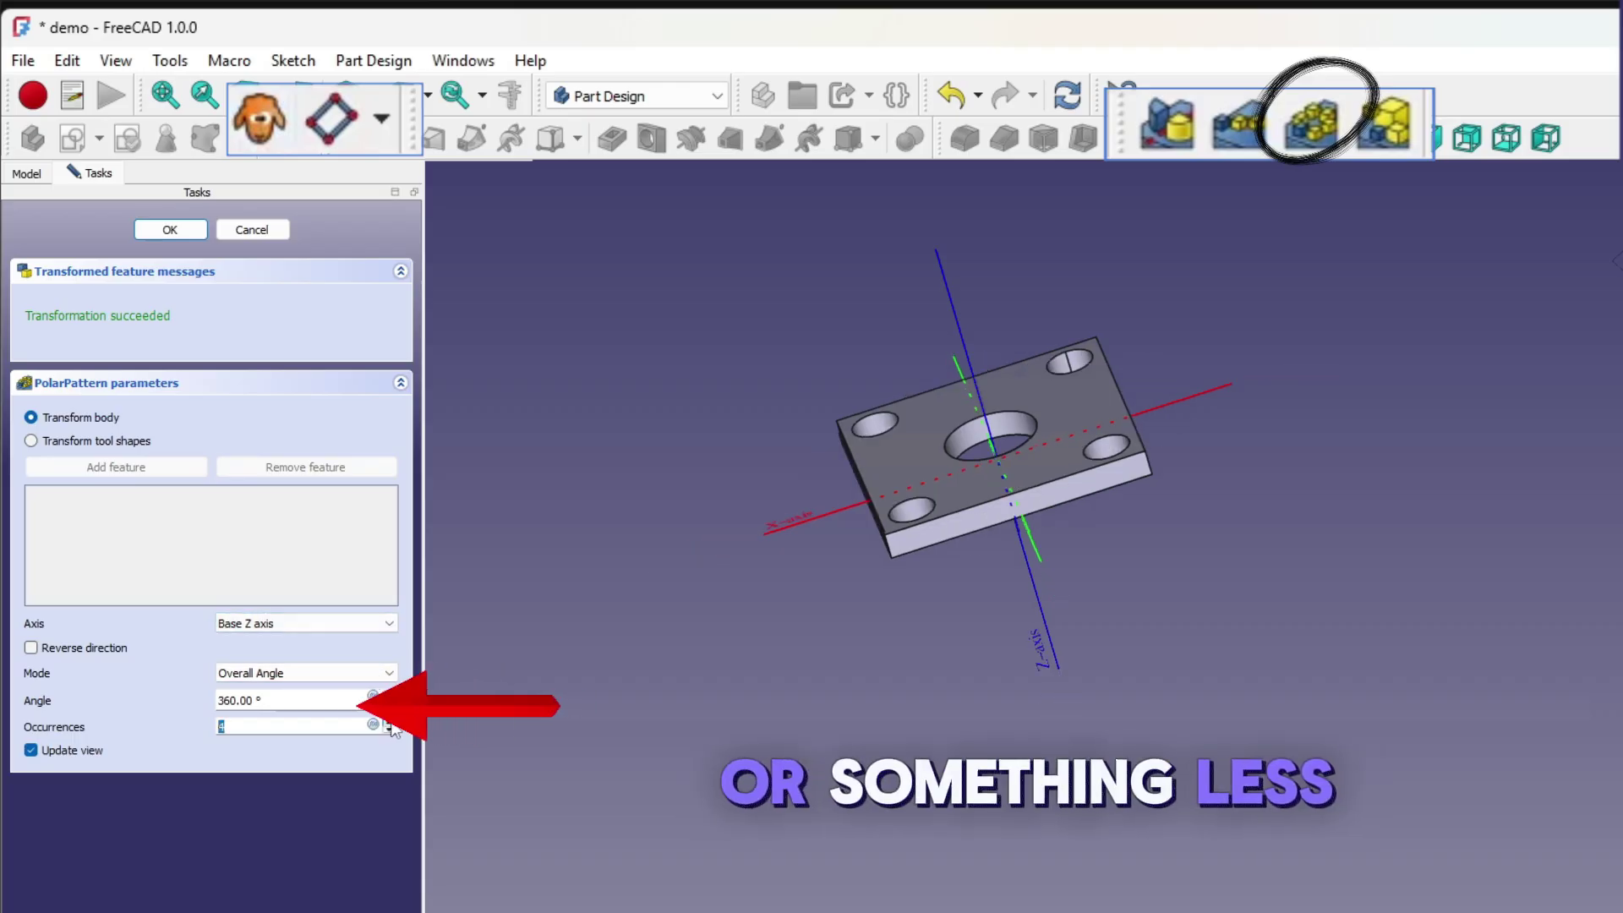
# Step: Rotate the body copies around the Base X axis with 5 occurrences, viewing the resulting star
pyautogui.click(306, 624)
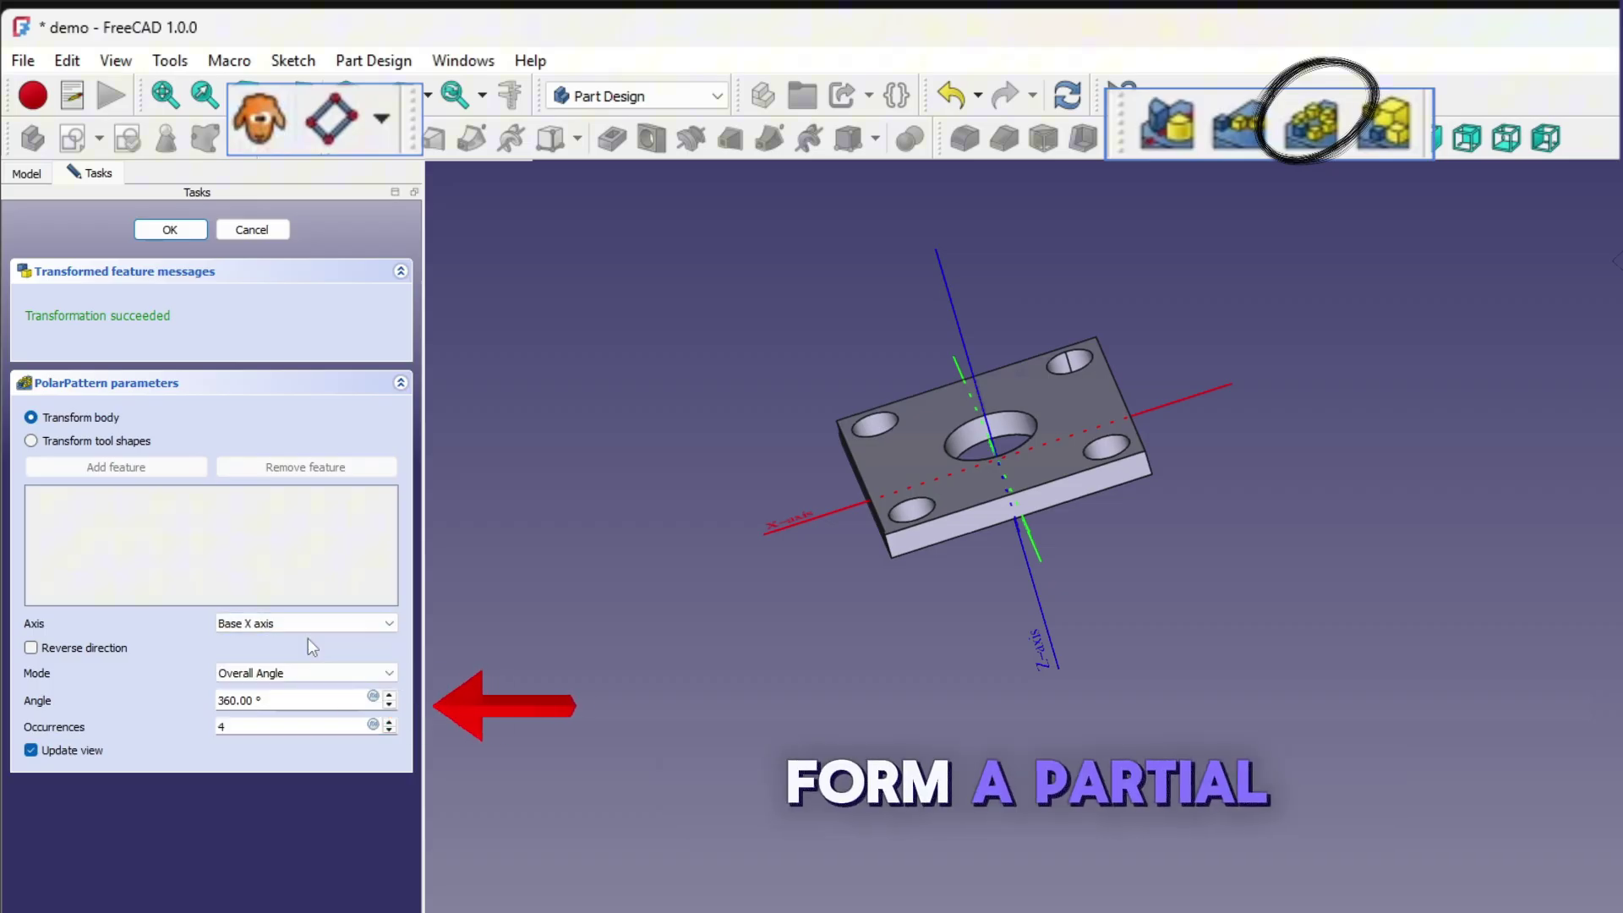
pyautogui.click(308, 638)
pyautogui.click(389, 722)
pyautogui.moveTo(755, 614); pyautogui.dragTo(850, 590)
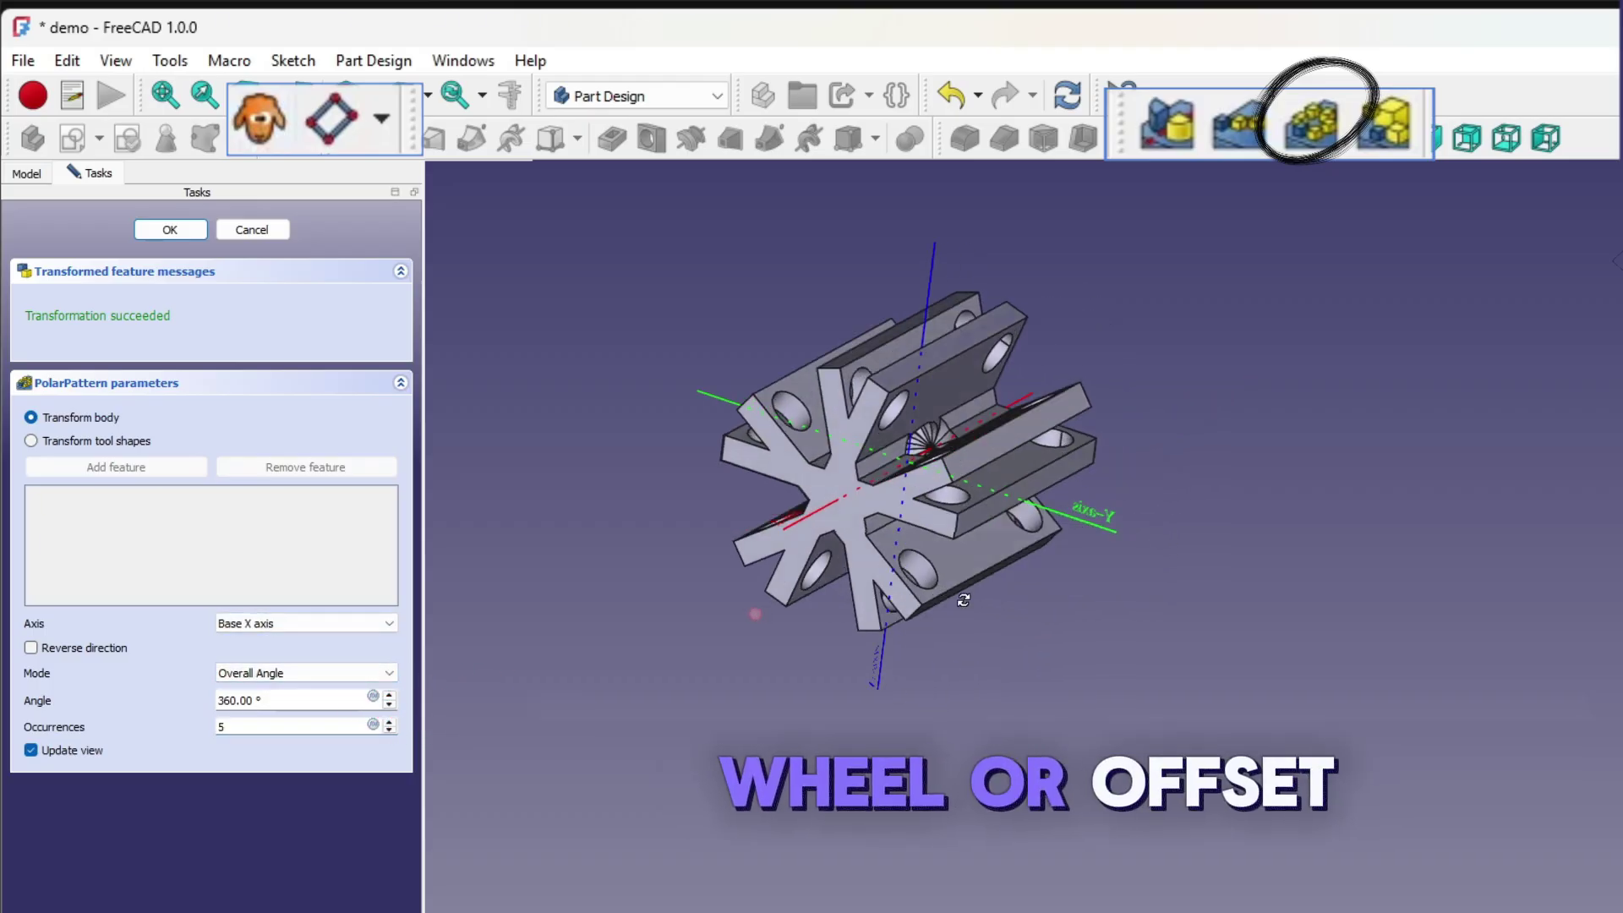
pyautogui.moveTo(966, 599); pyautogui.dragTo(1054, 597, button='middle')
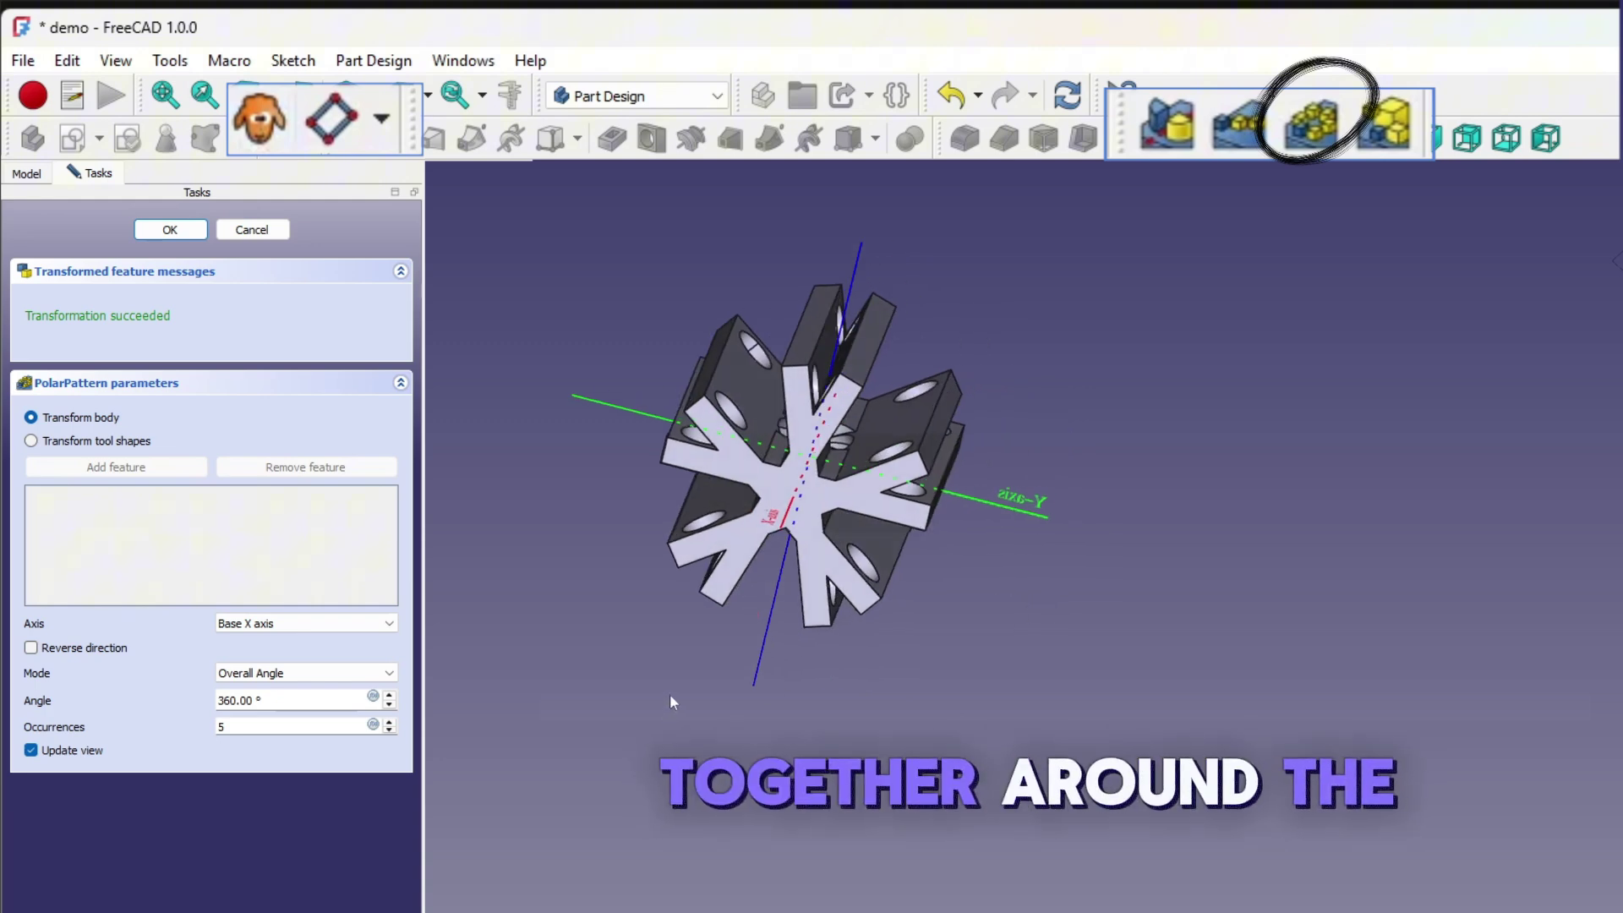
pyautogui.click(390, 721)
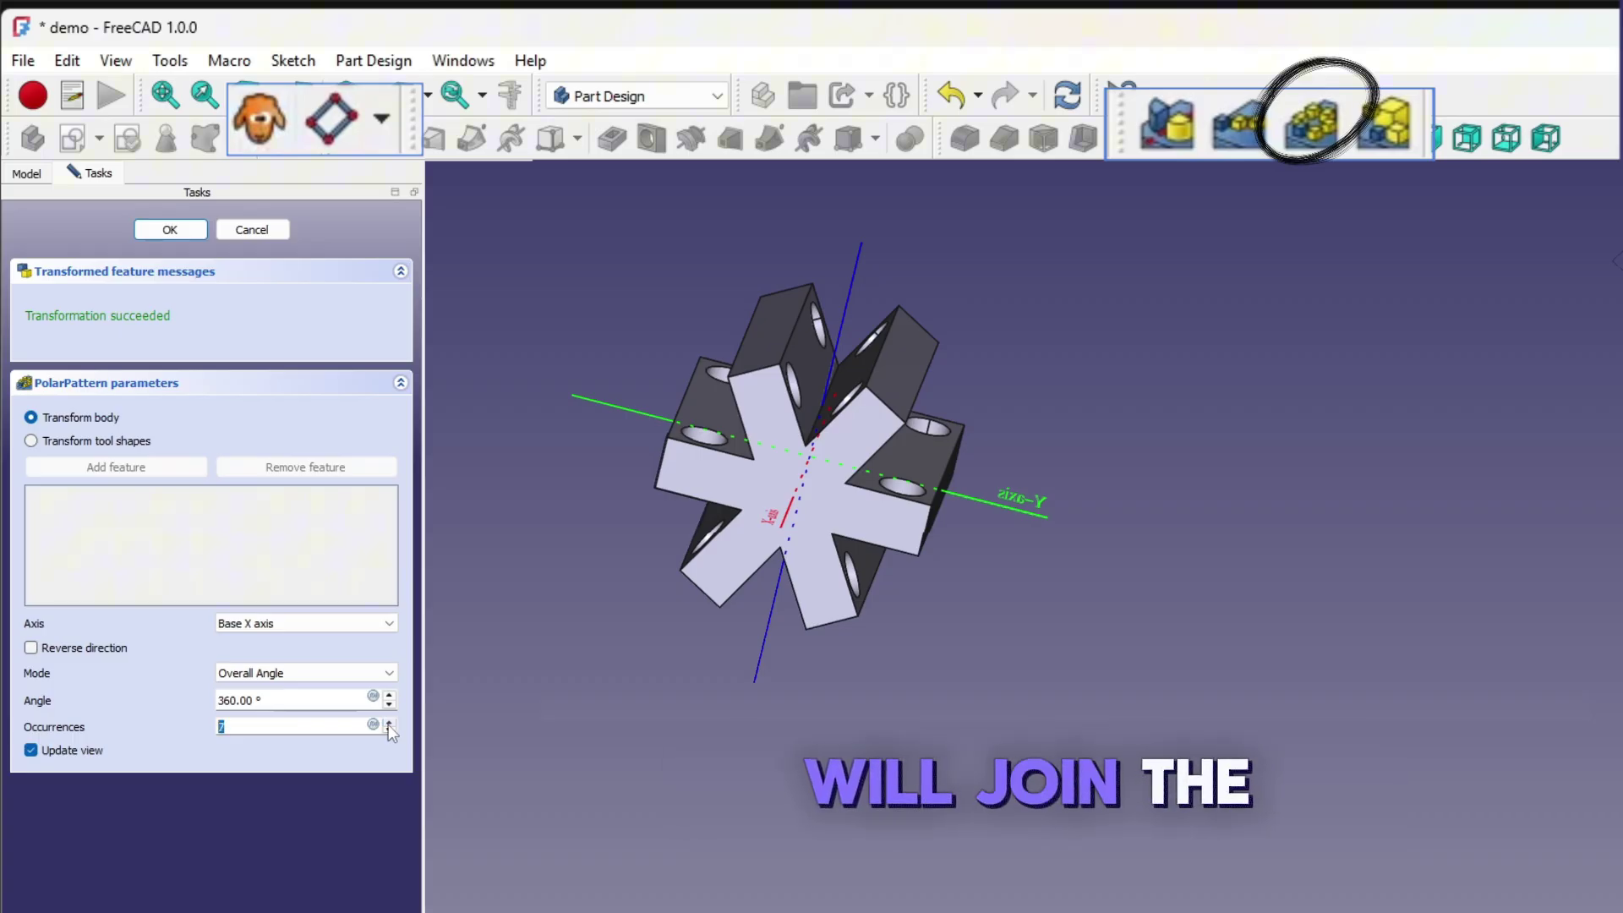
# Step: Add one more plate copy to the polar pattern
pyautogui.click(388, 724)
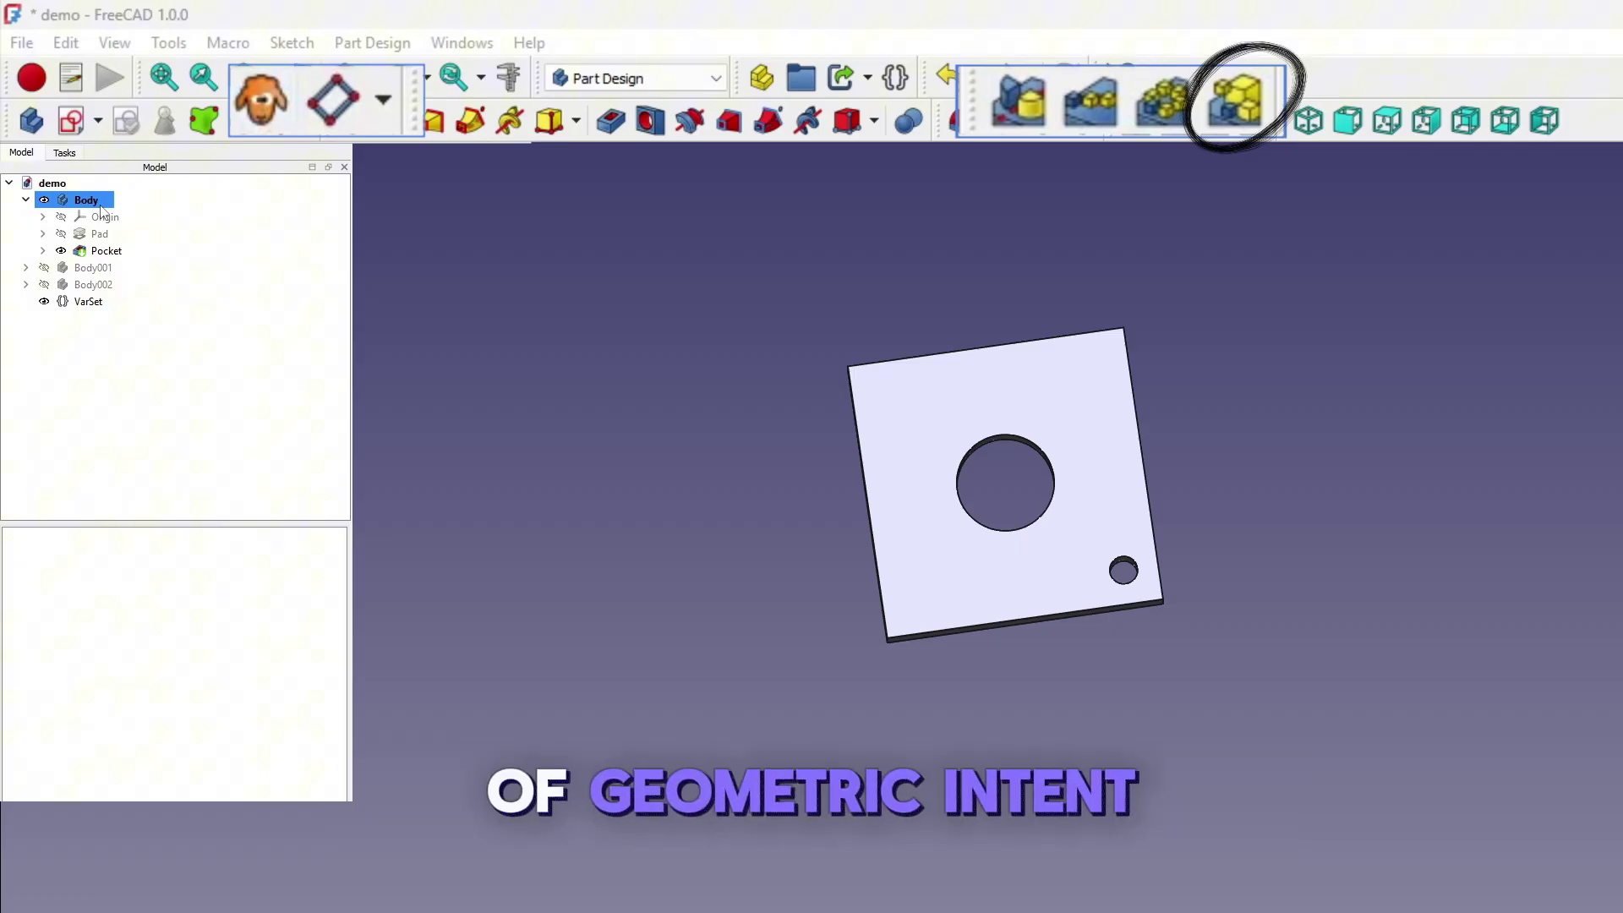
# Step: Select the small-hole Pocket feature in the tree as the MultiTransform's base feature
pyautogui.click(102, 251)
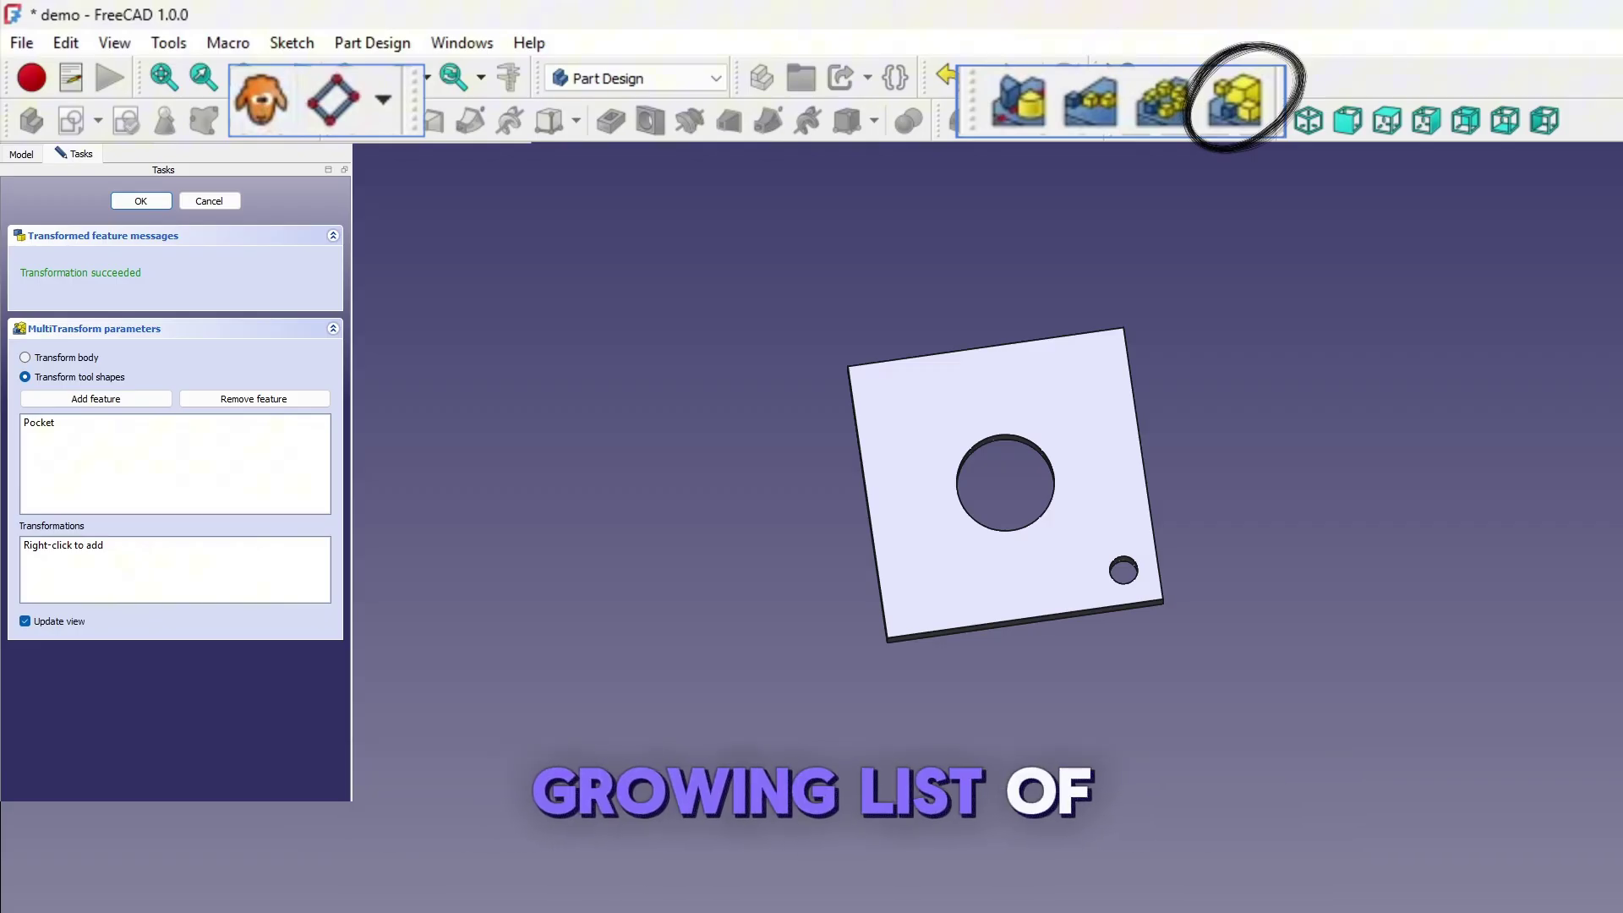
# Step: Add a Mirrored step and then a LinearPattern step to the MultiTransform
pyautogui.rightClick(53, 548)
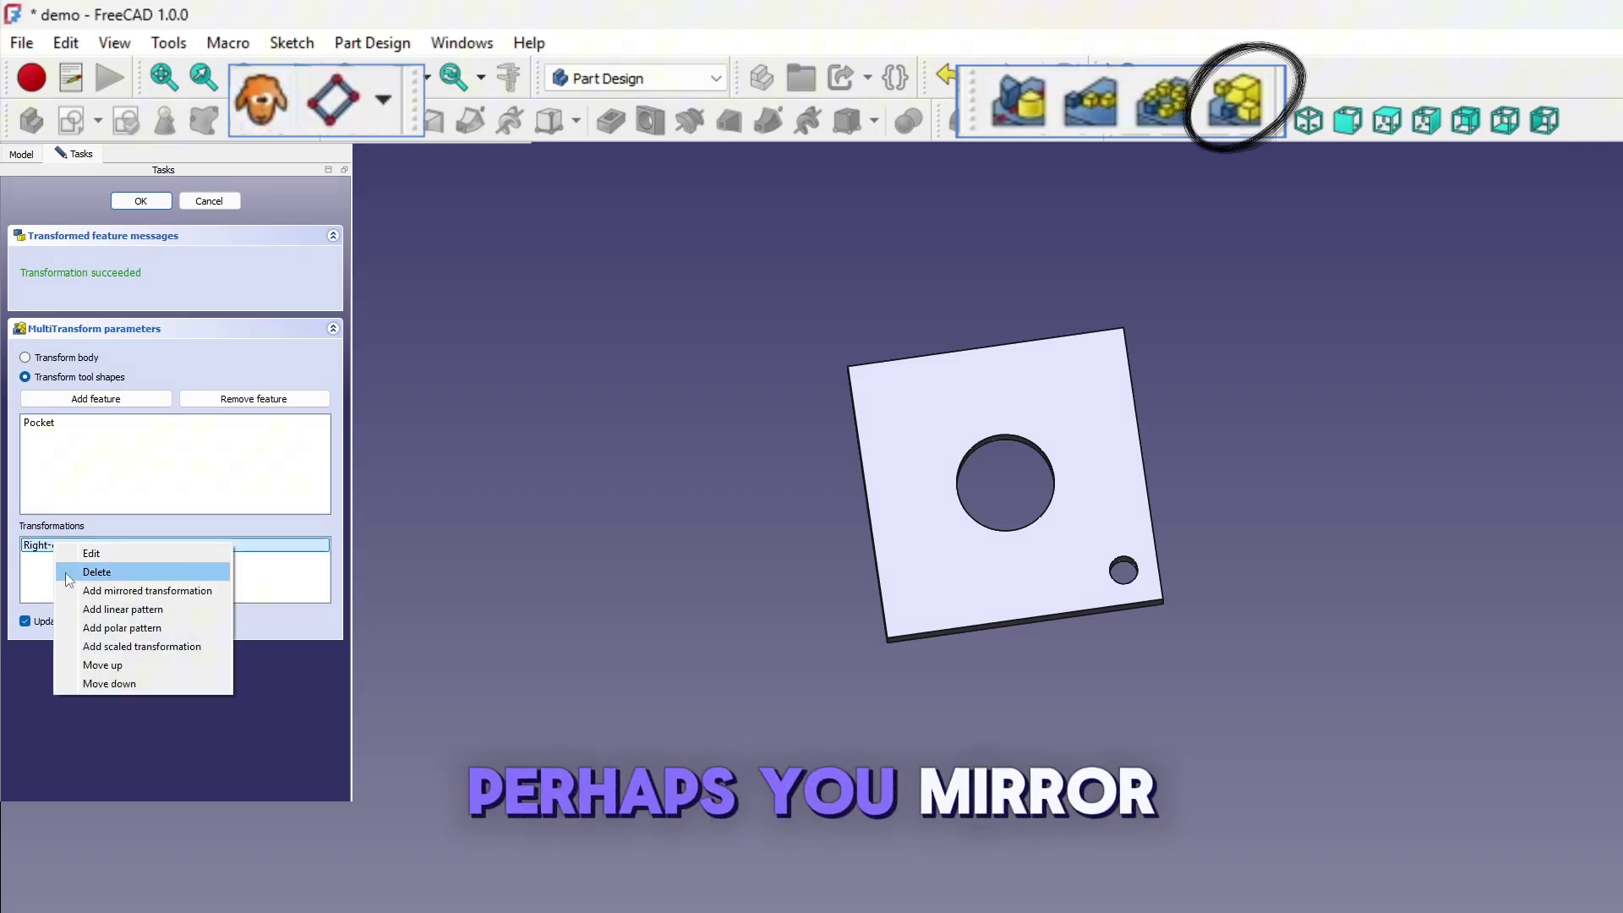
pyautogui.click(102, 590)
pyautogui.rightClick(57, 549)
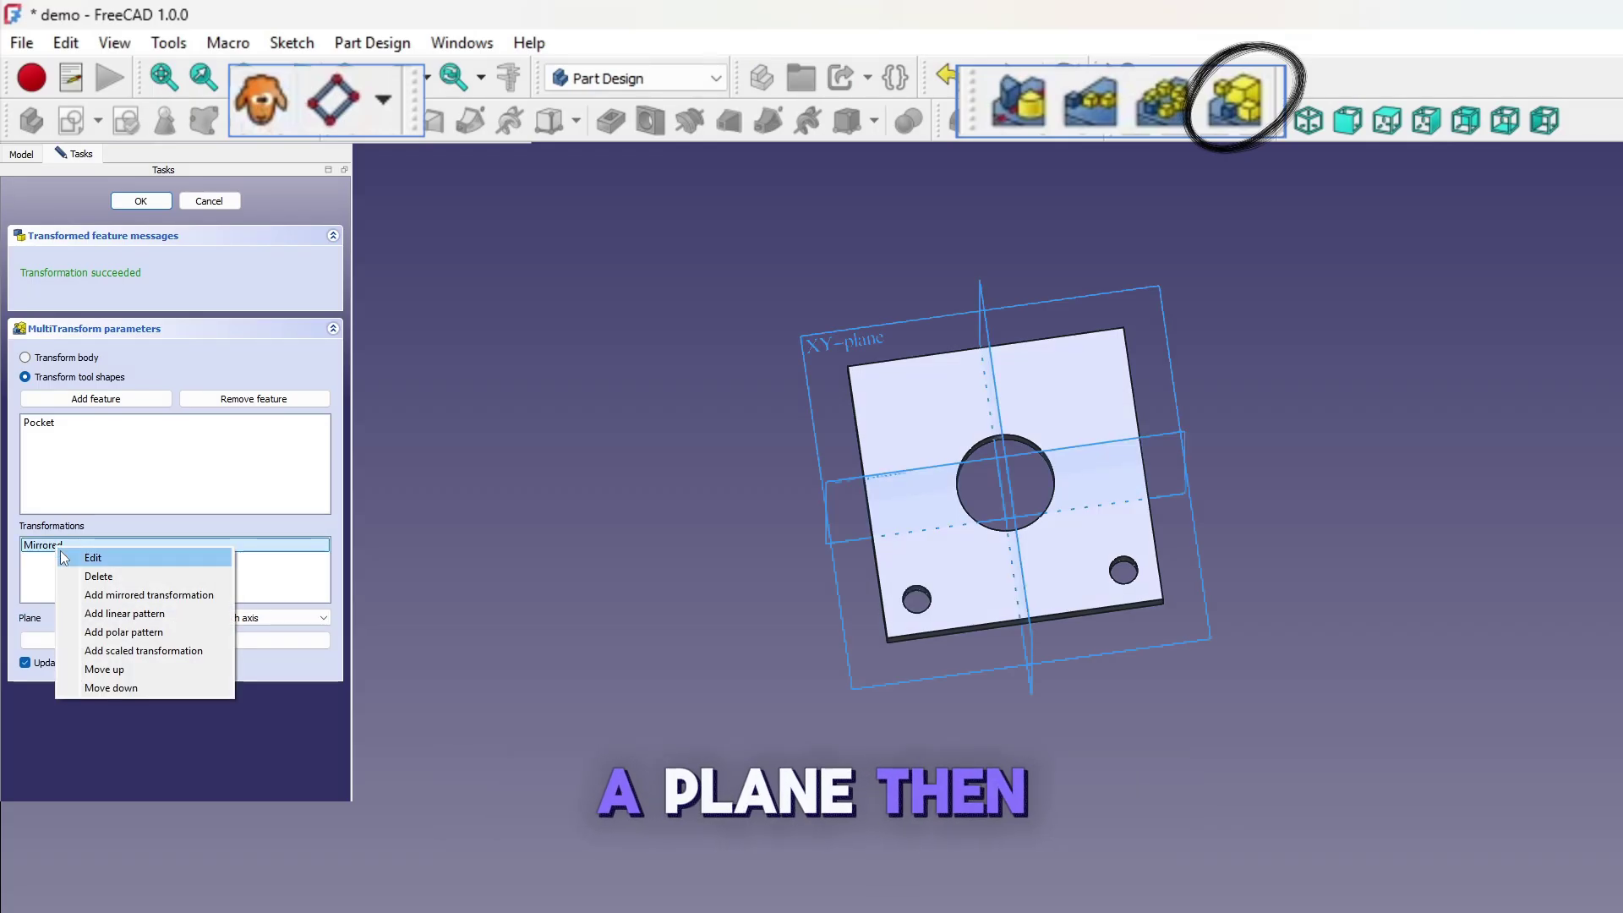
pyautogui.click(93, 614)
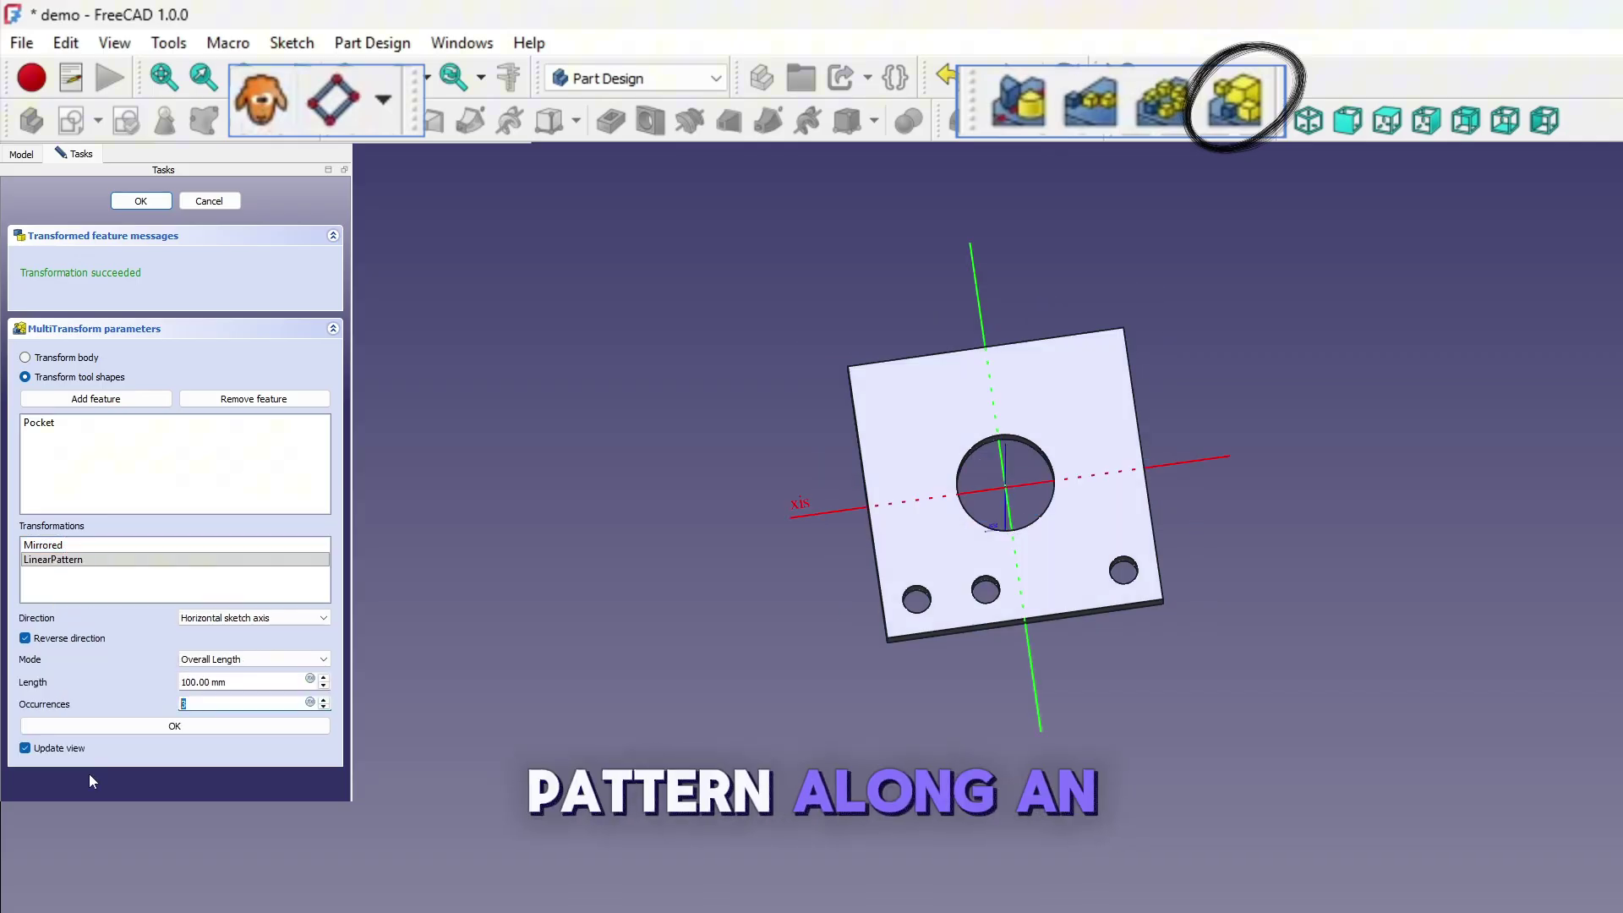
# Step: Set the linear pattern length to the formula VarSet.width-VarSet.width/4 (75 mm)
pyautogui.click(310, 679)
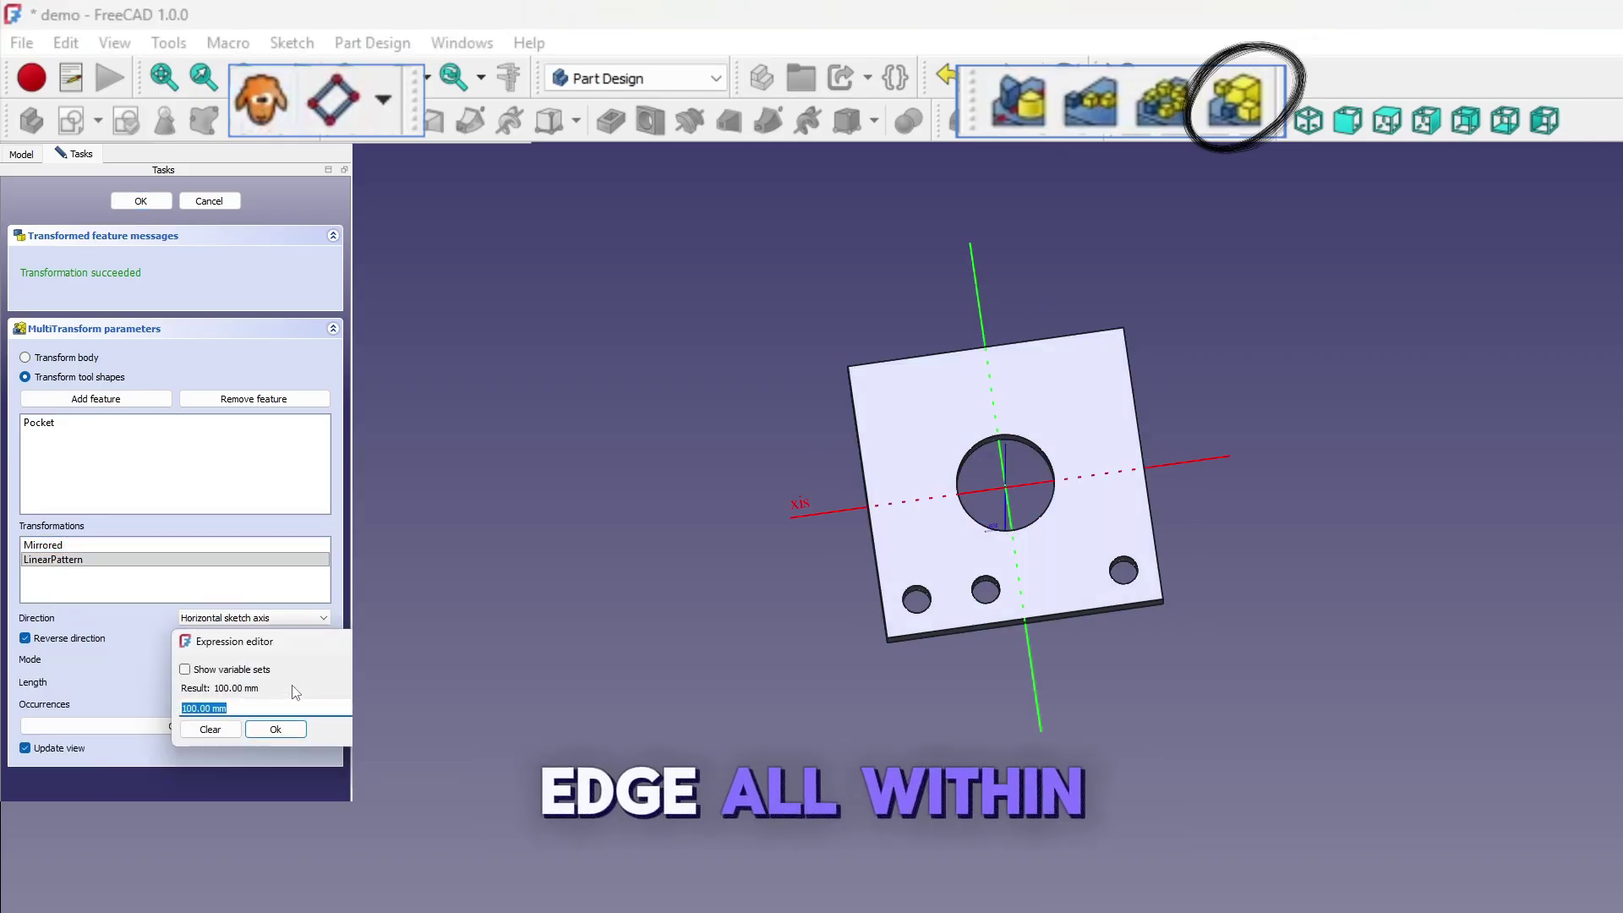
pyautogui.write('VarSet.')
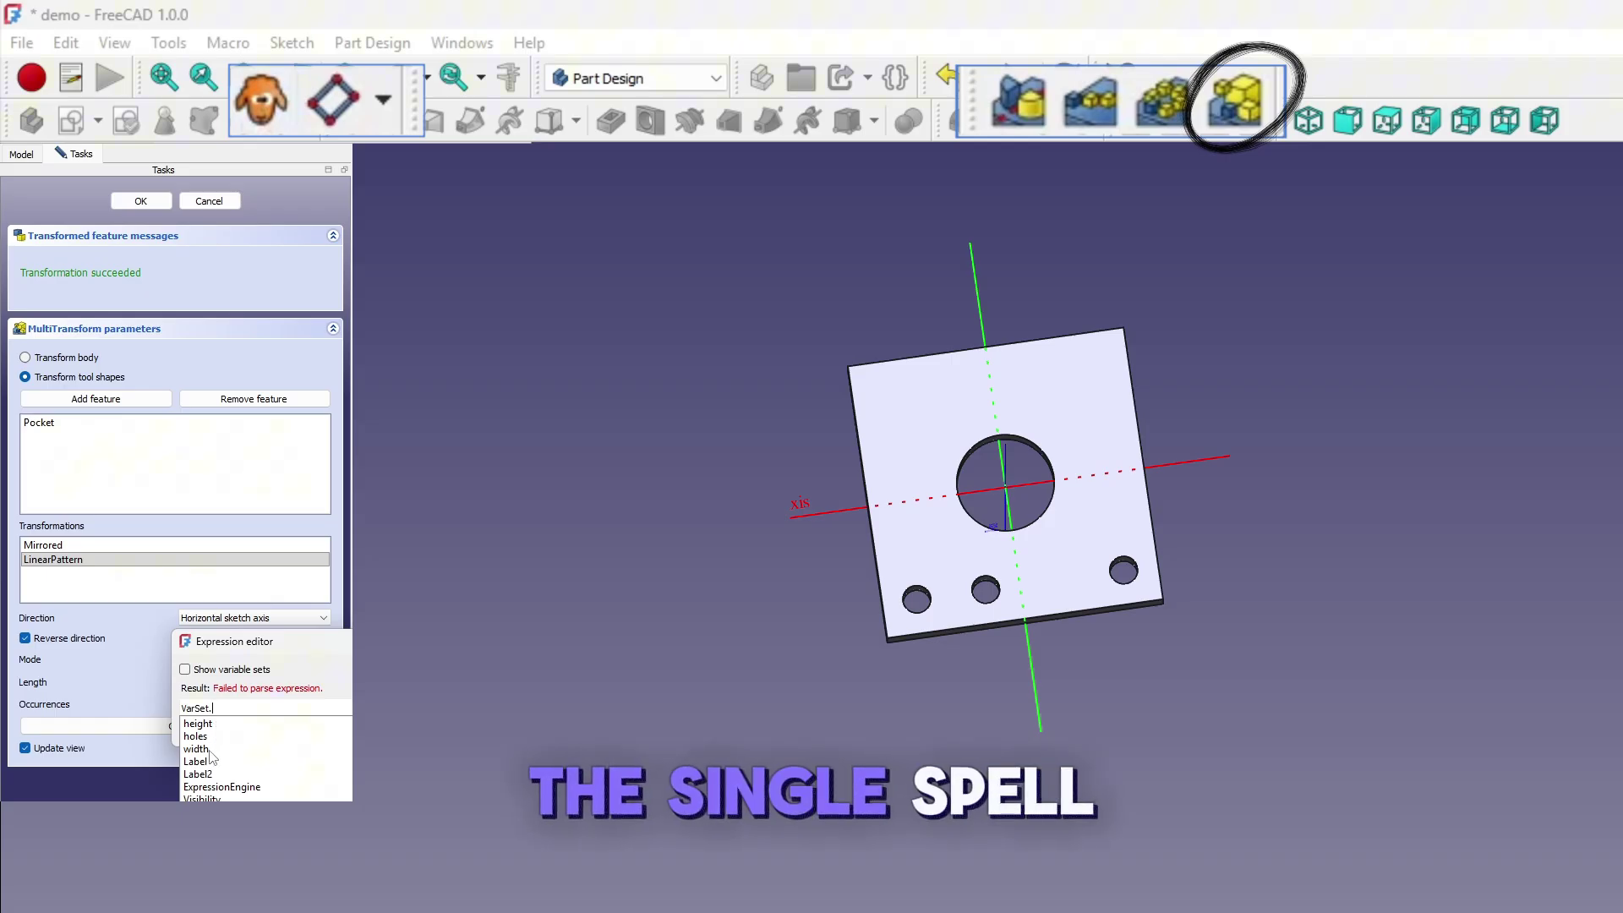
pyautogui.click(214, 749)
pyautogui.write('-VarSet.width/4')
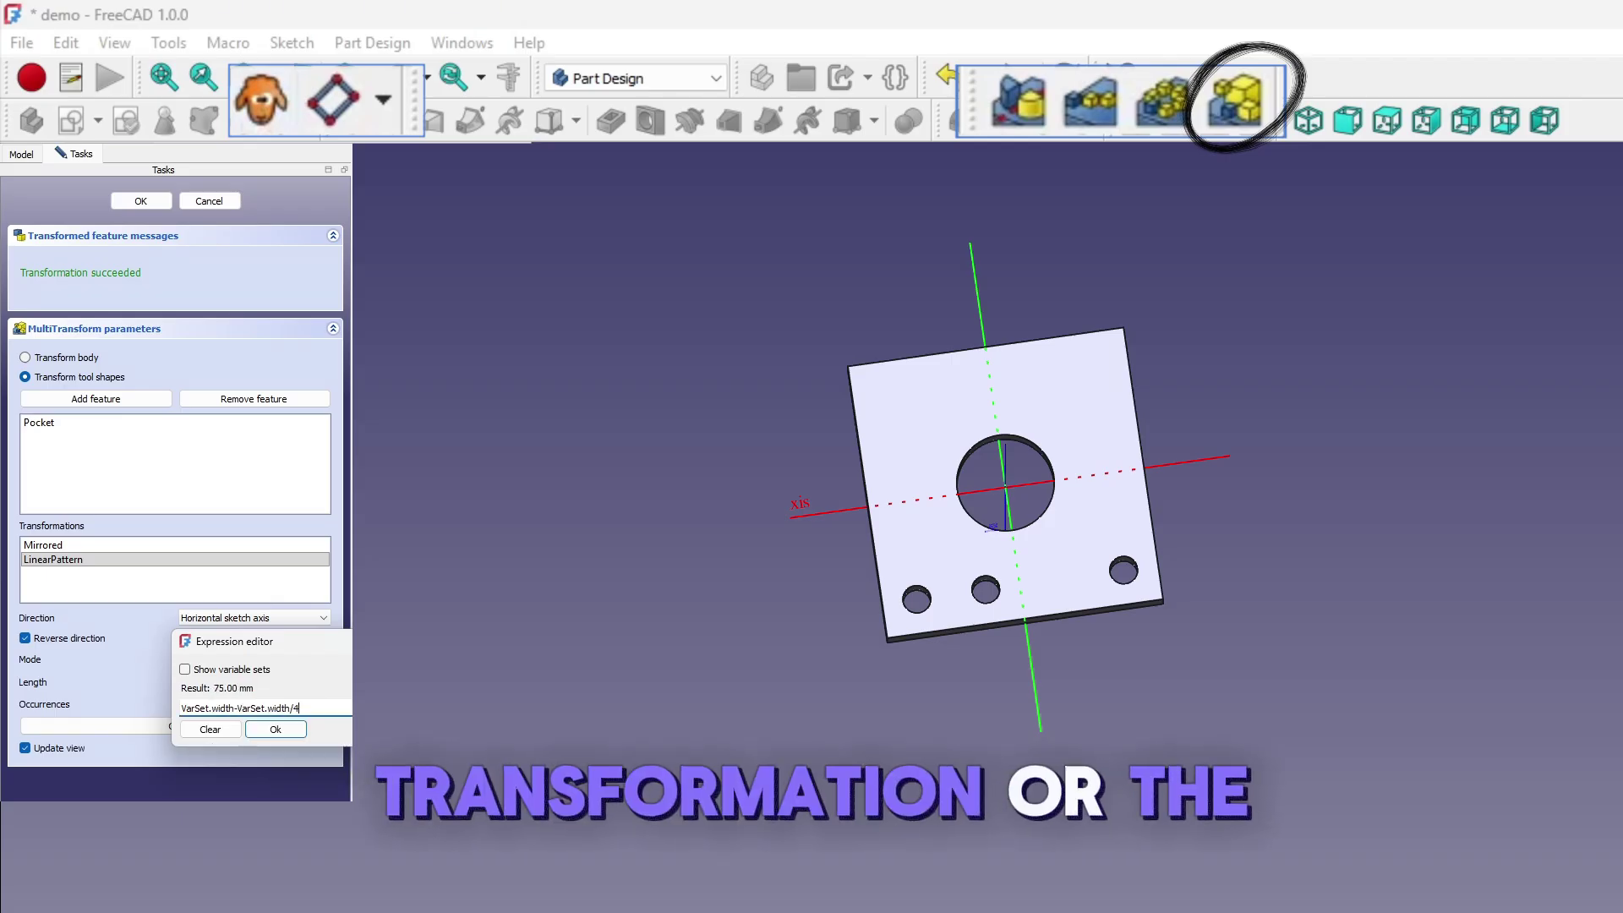
pyautogui.press('Return')
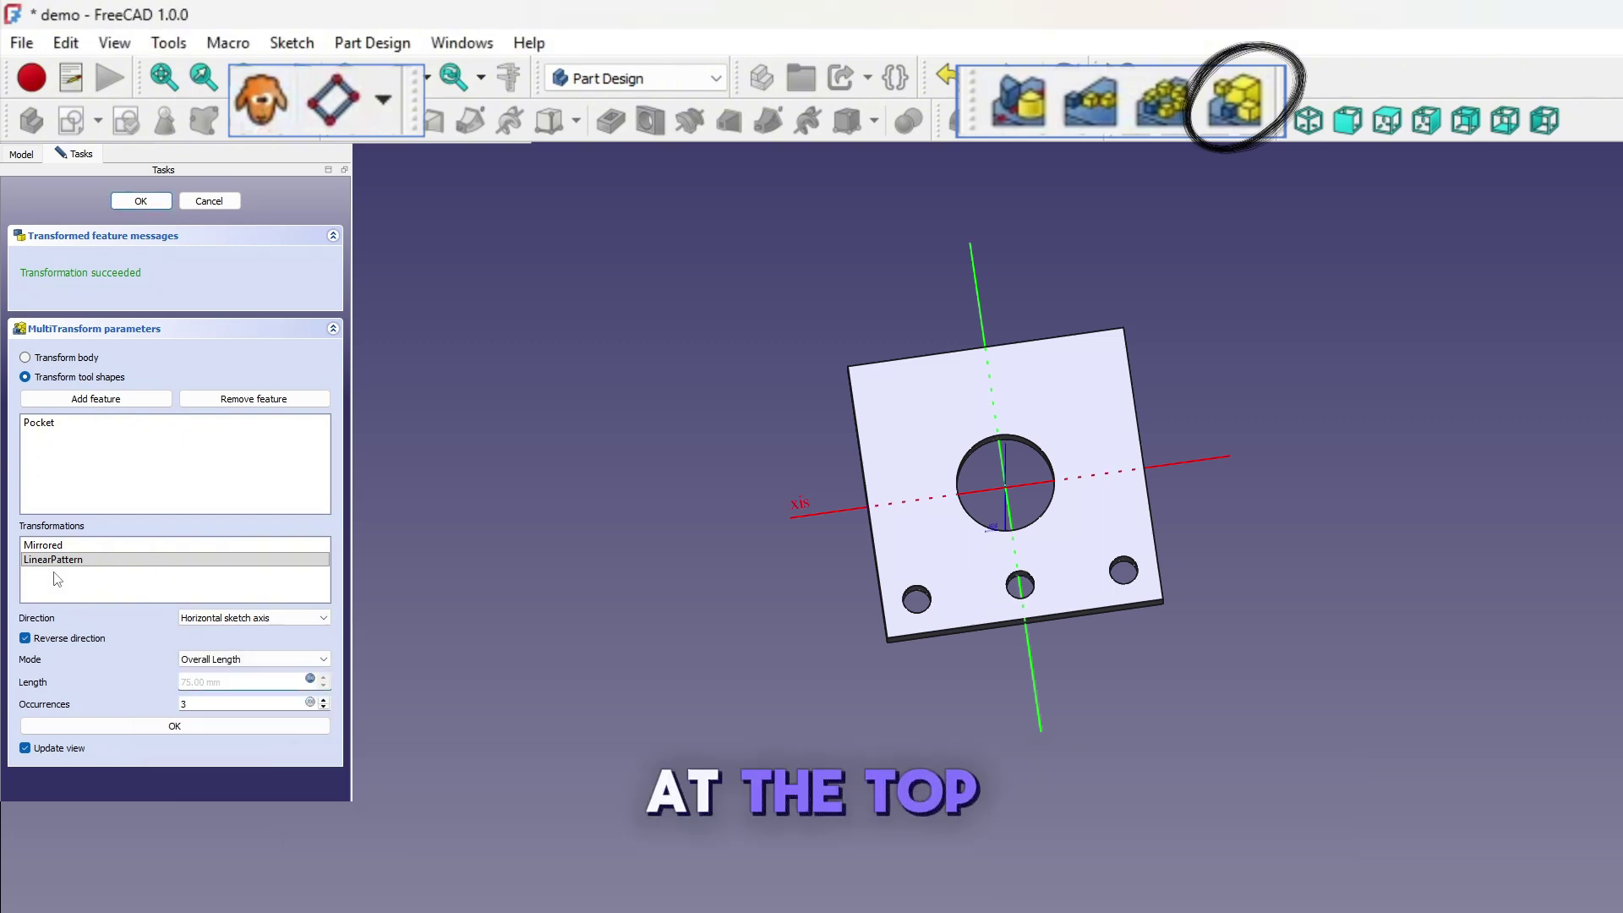
# Step: Add a second LinearPattern step to the MultiTransform
pyautogui.rightClick(56, 575)
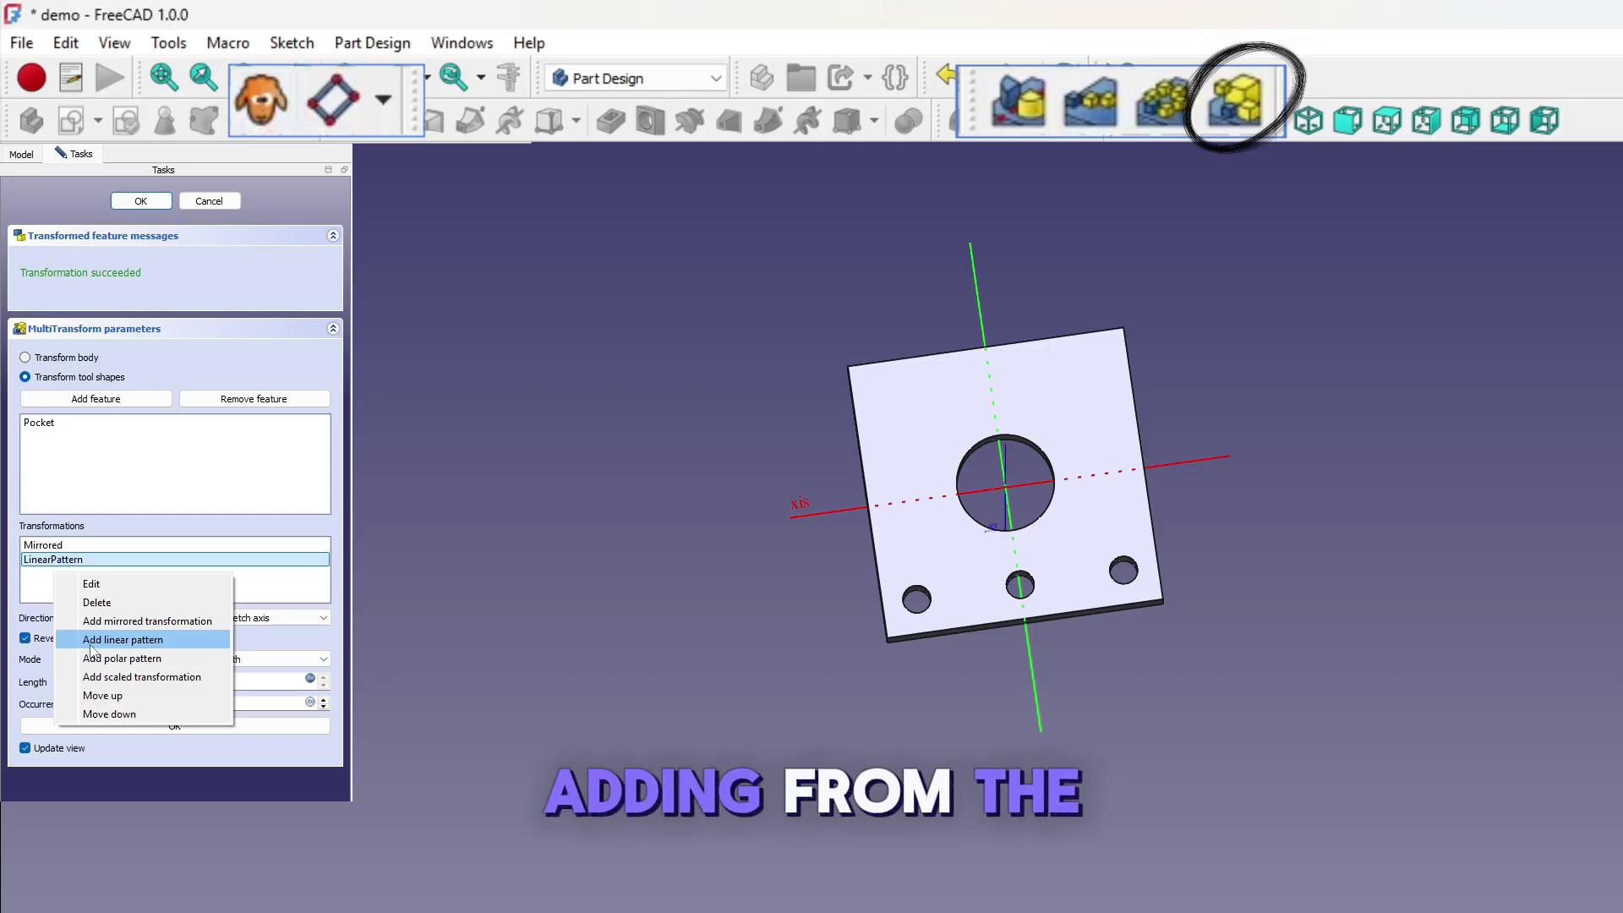
pyautogui.click(93, 641)
pyautogui.click(326, 615)
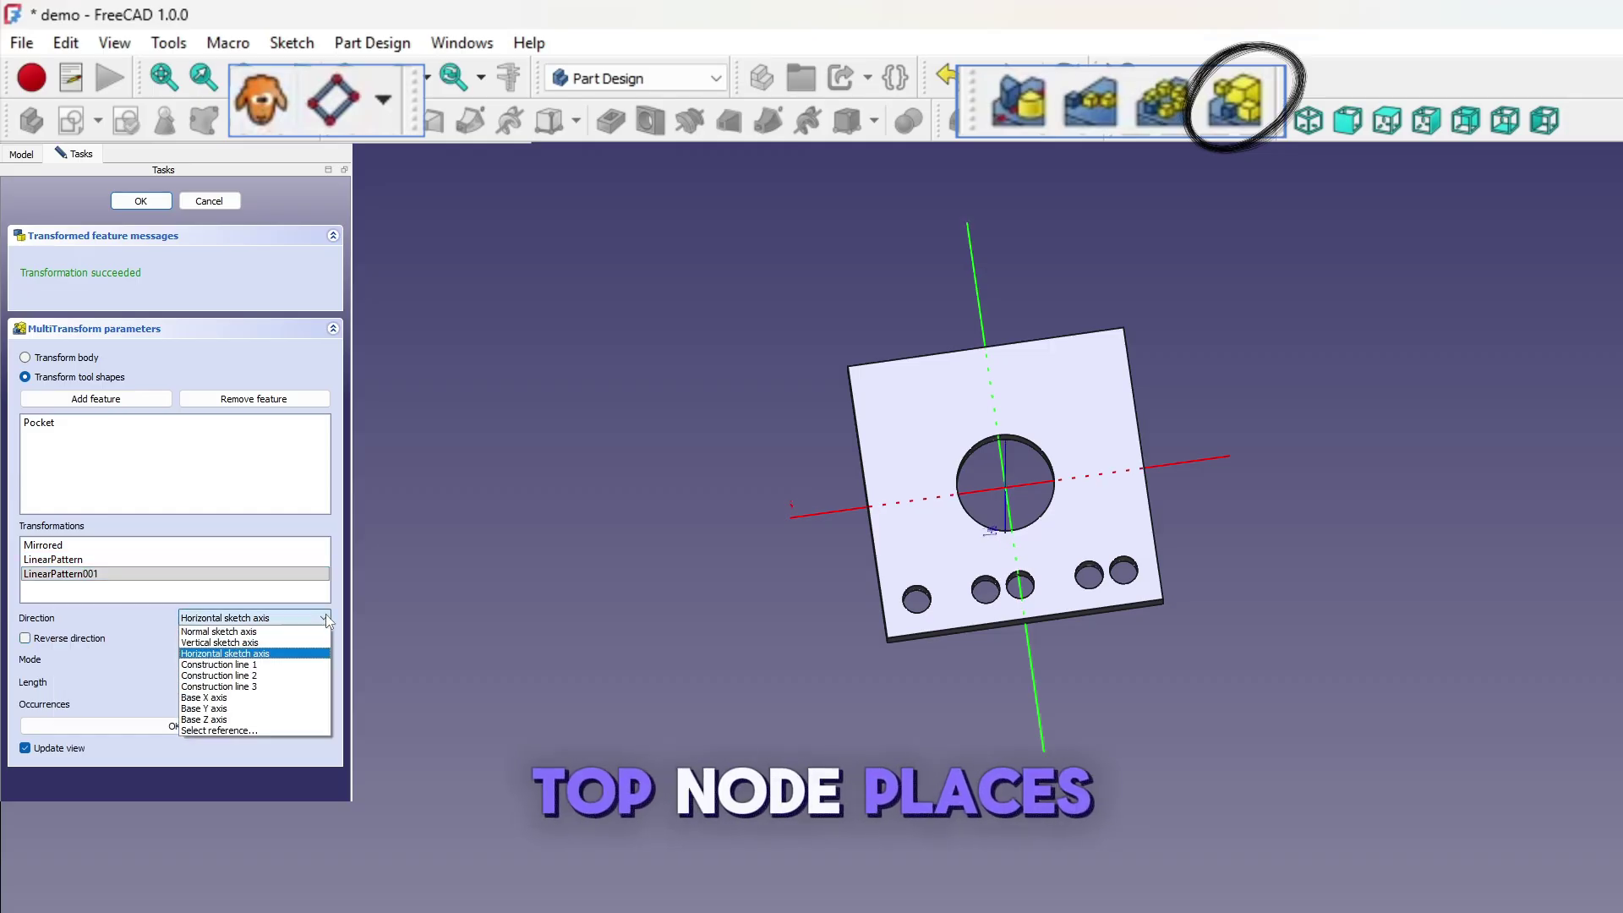
# Step: Run the pattern along the Vertical sketch axis with length VarSet.width-VarSet.width/4
pyautogui.click(251, 642)
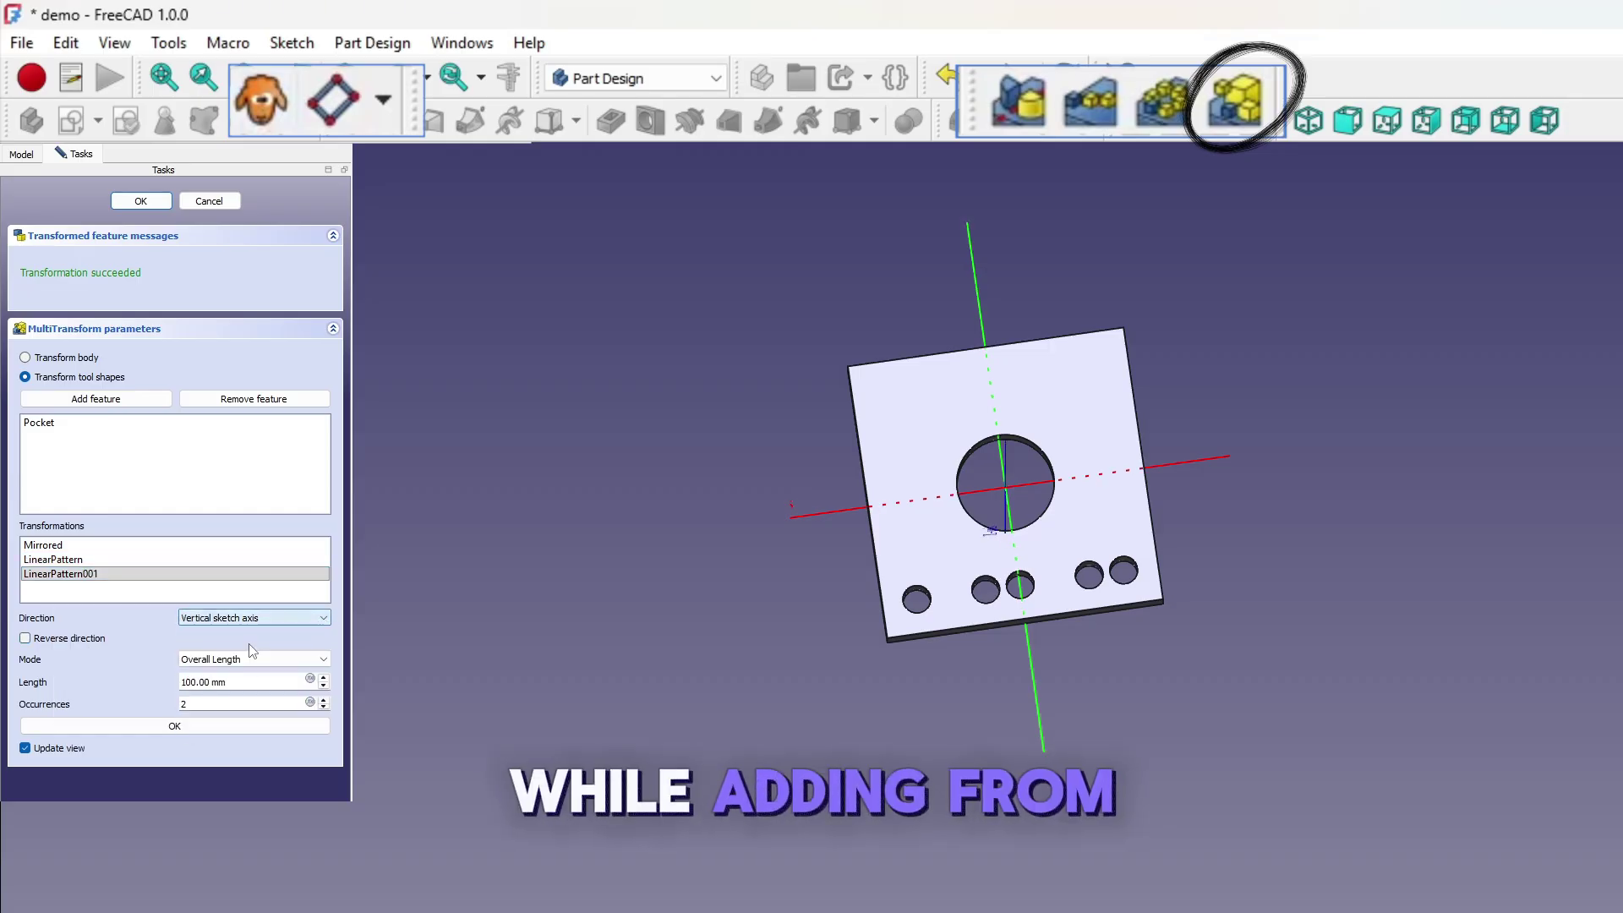
pyautogui.click(322, 682)
pyautogui.write('VarSet.width')
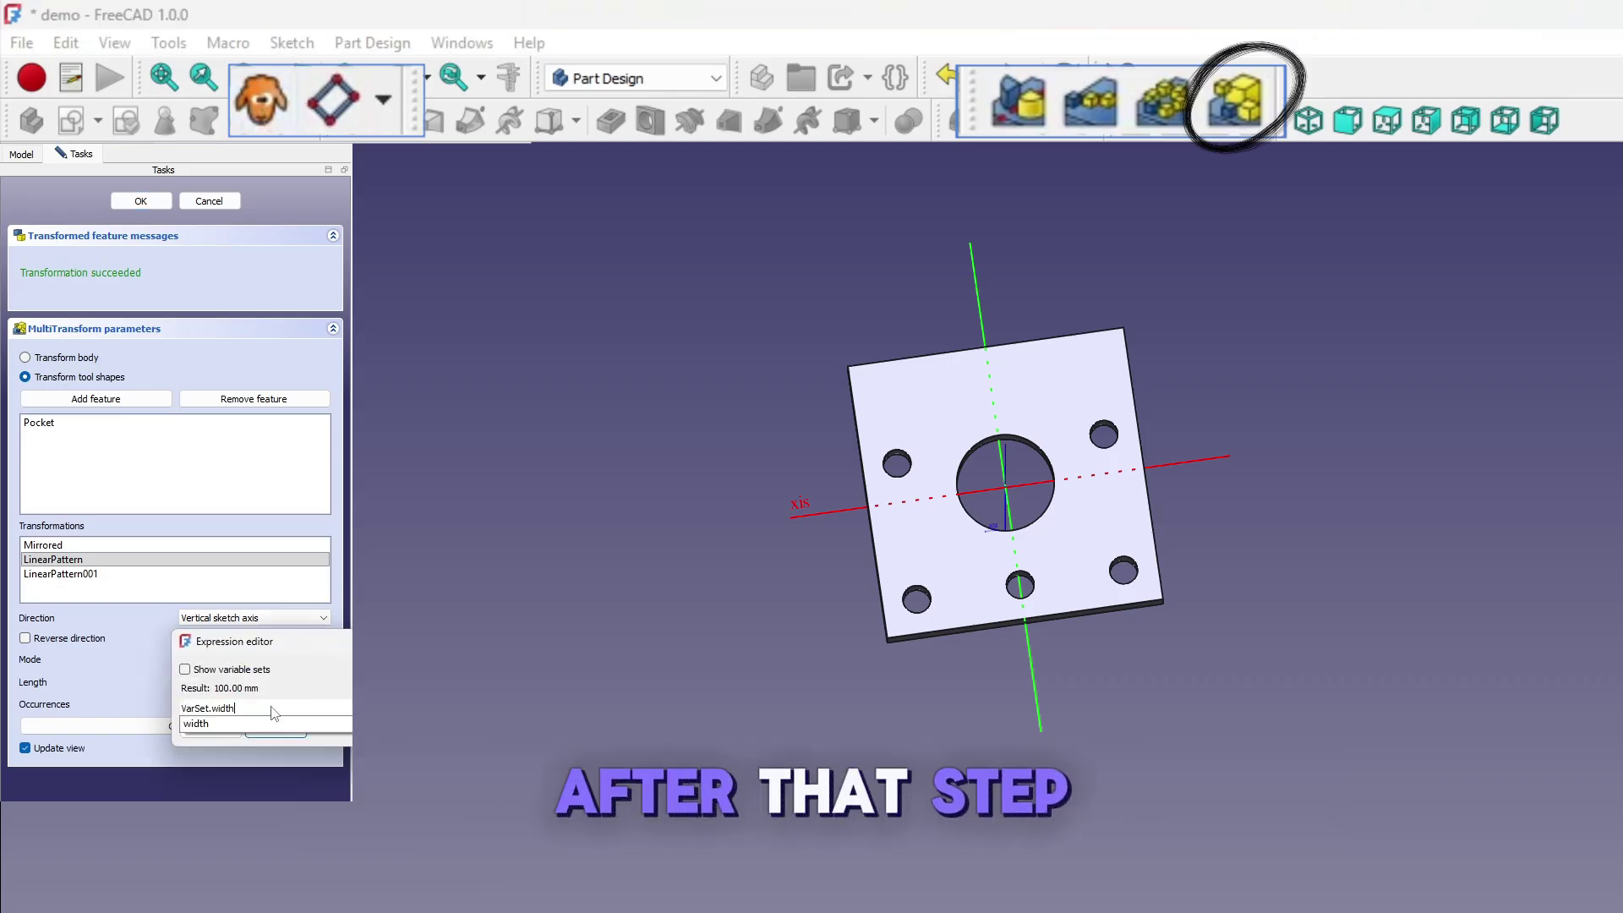
pyautogui.write('-VarSet.width/4')
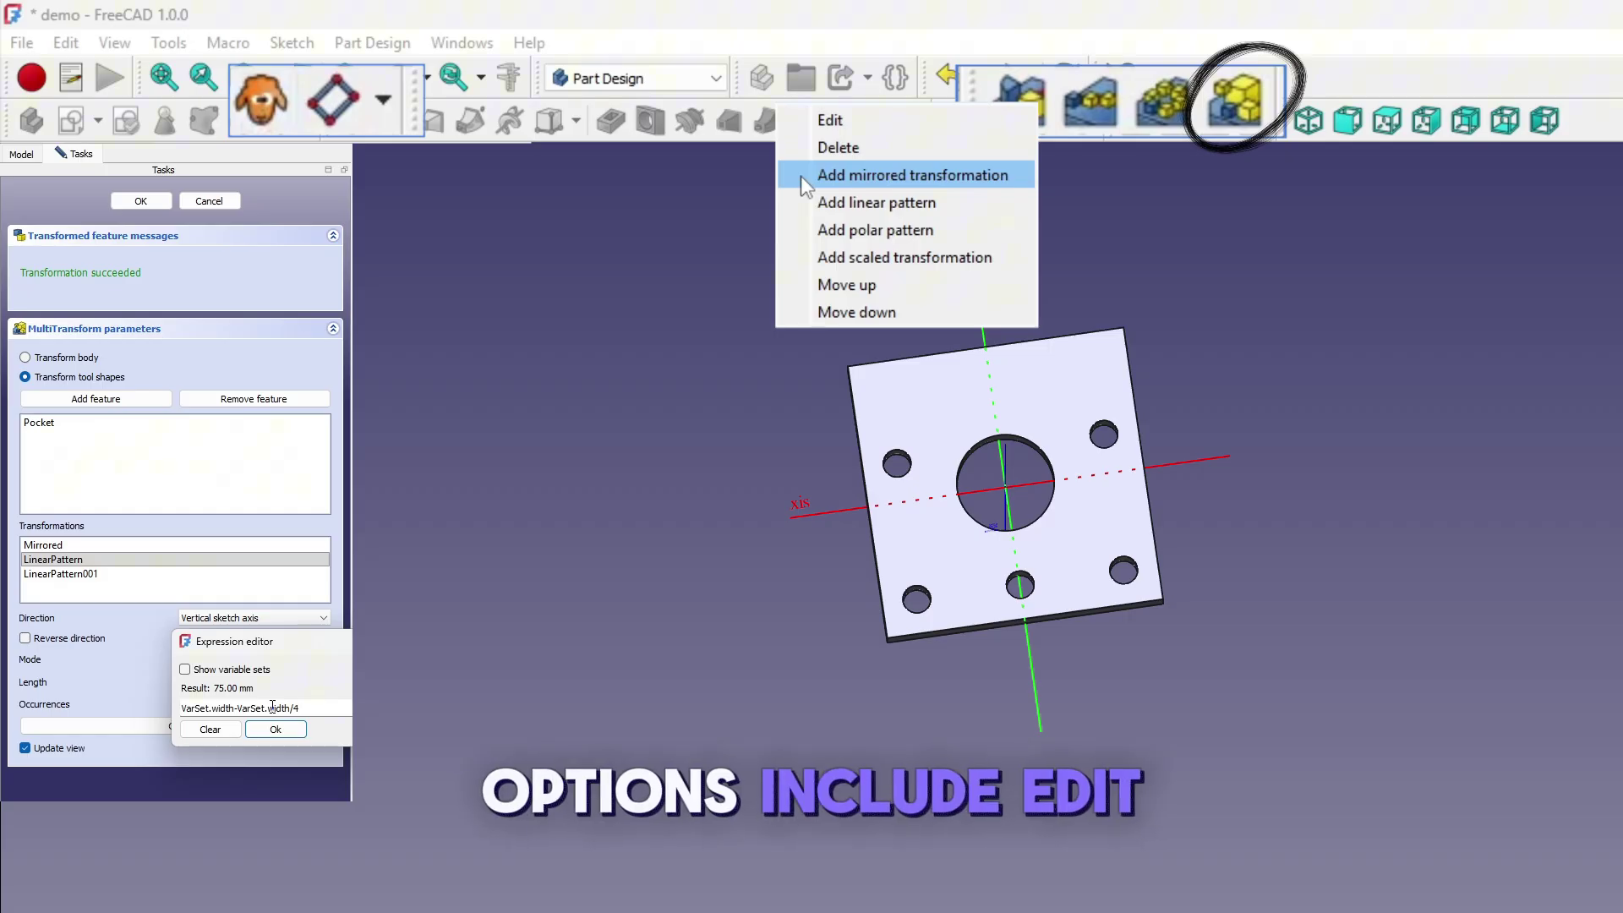
pyautogui.press('Return')
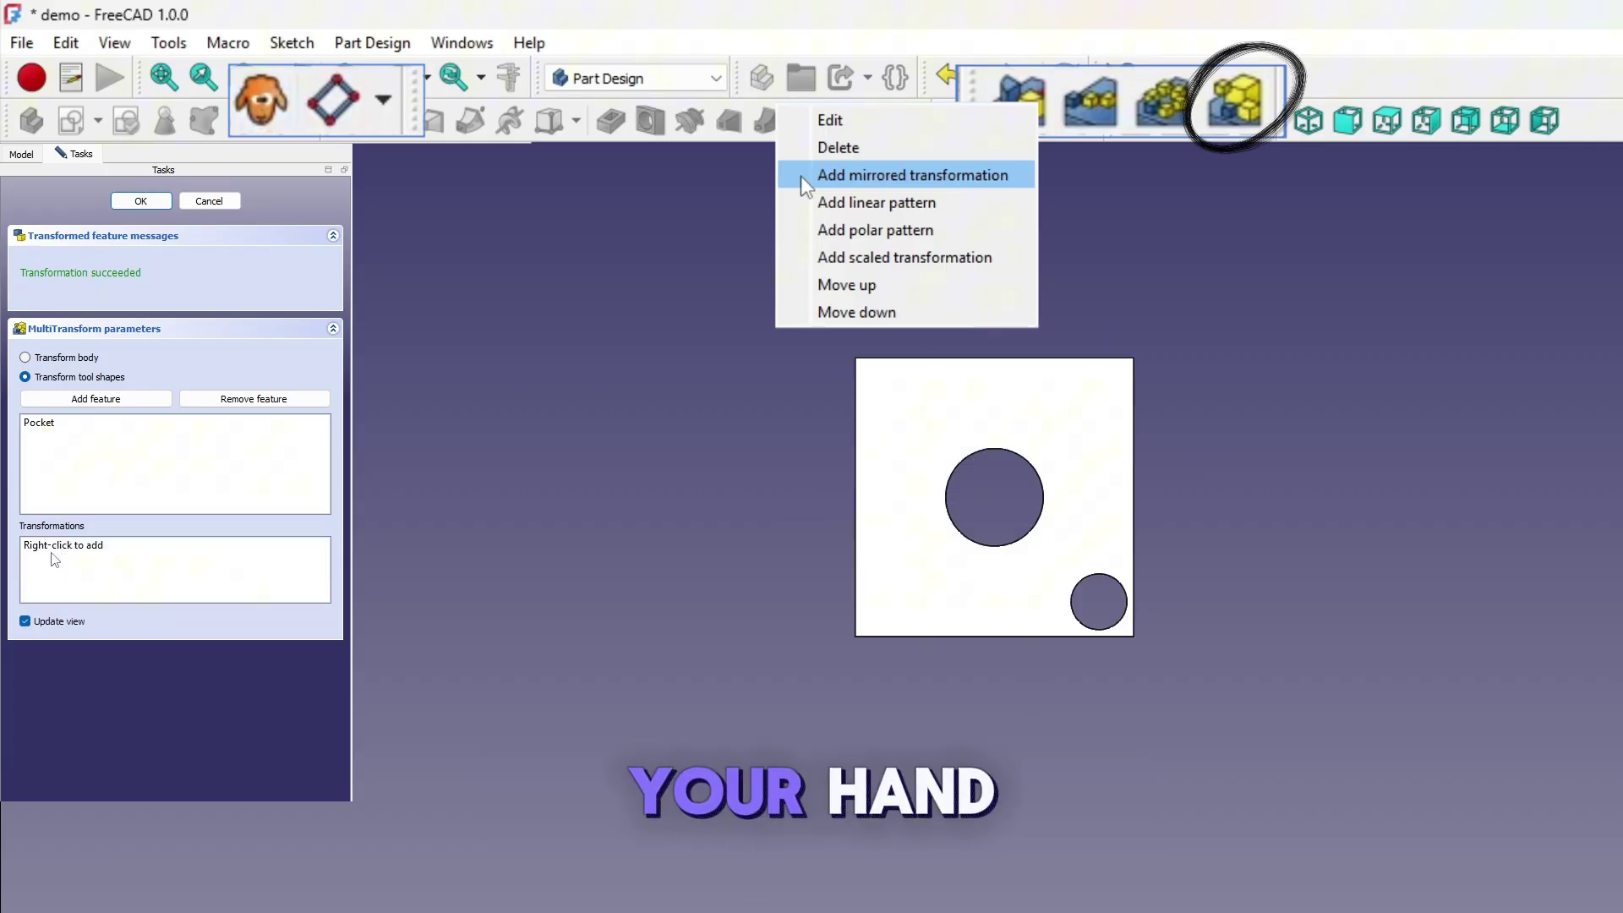
# Step: Add a PolarPattern transformation with 4 occurrences over a 180° angle
pyautogui.rightClick(49, 546)
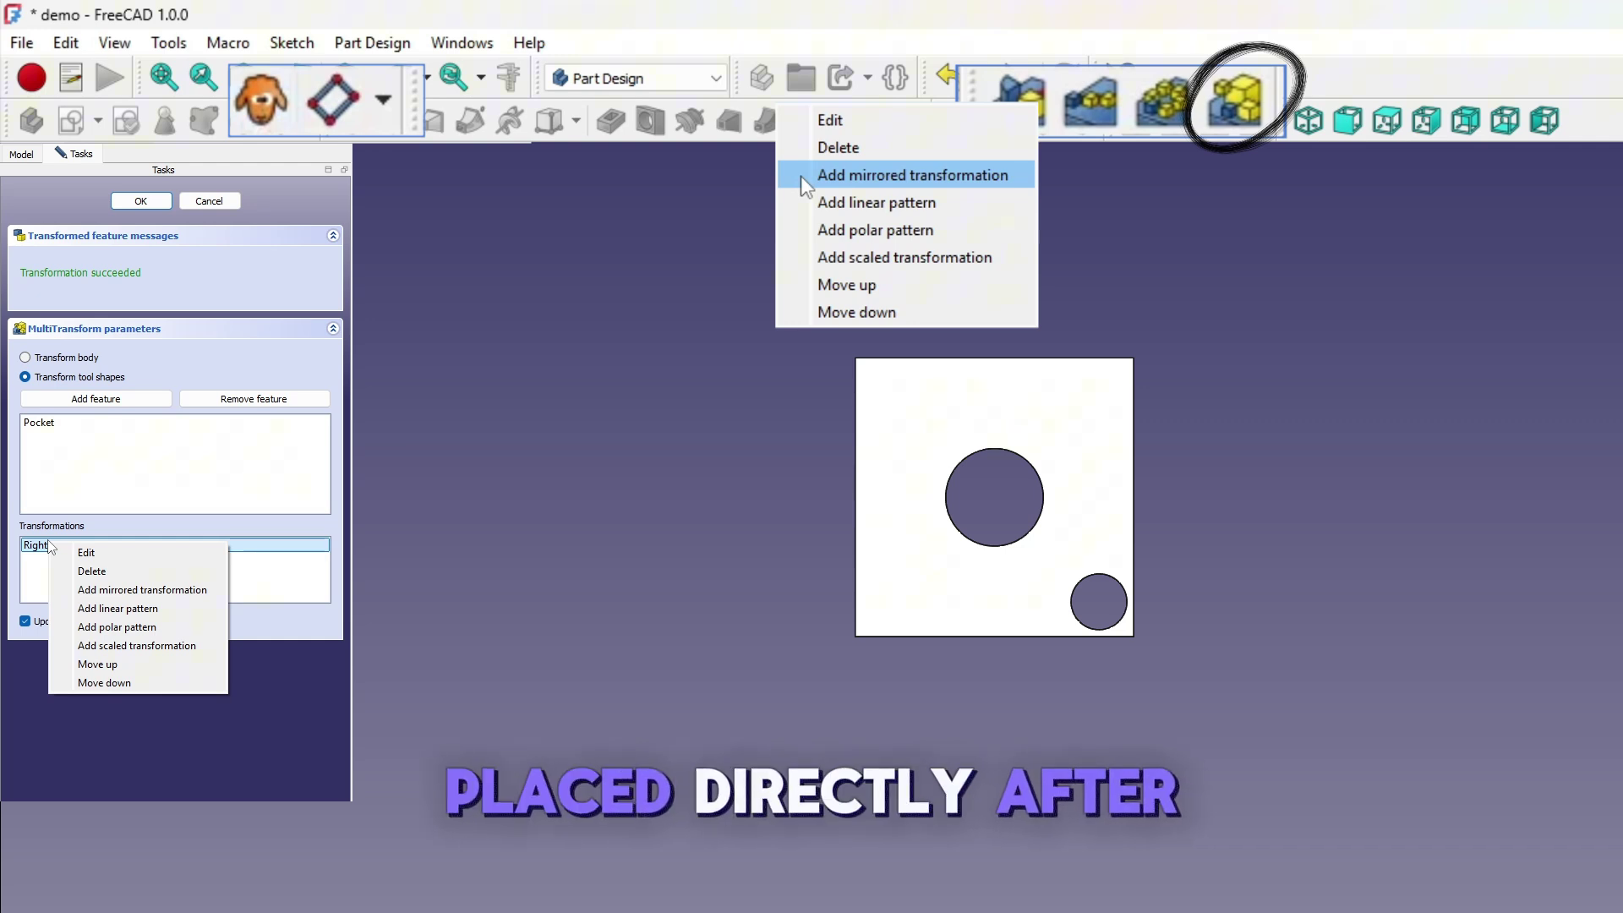
pyautogui.click(115, 627)
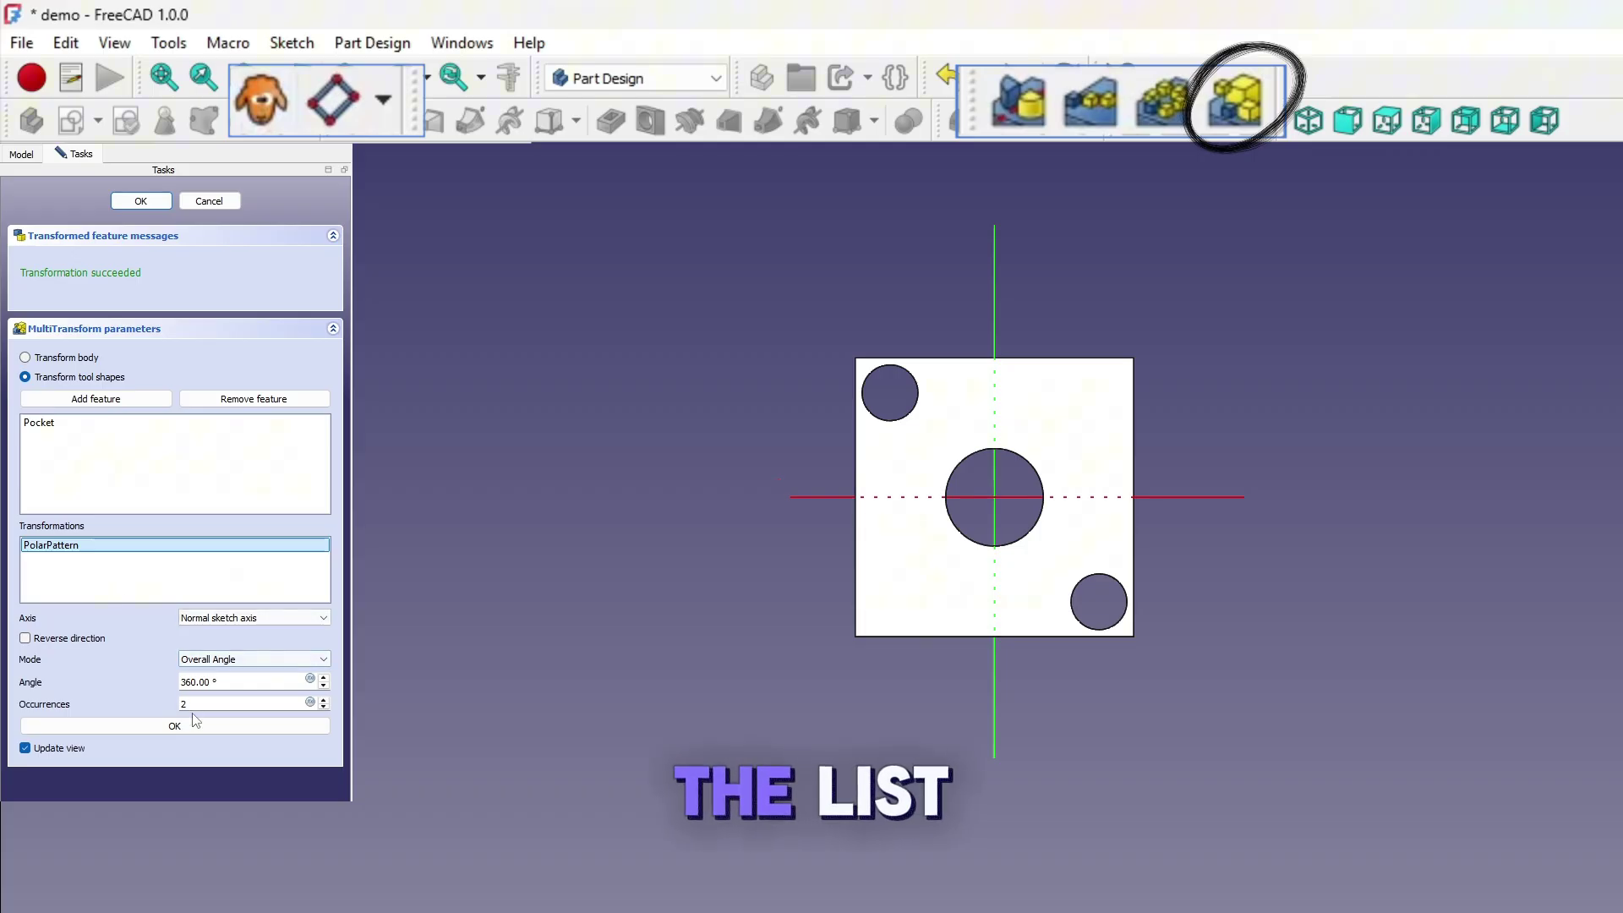
pyautogui.click(189, 703)
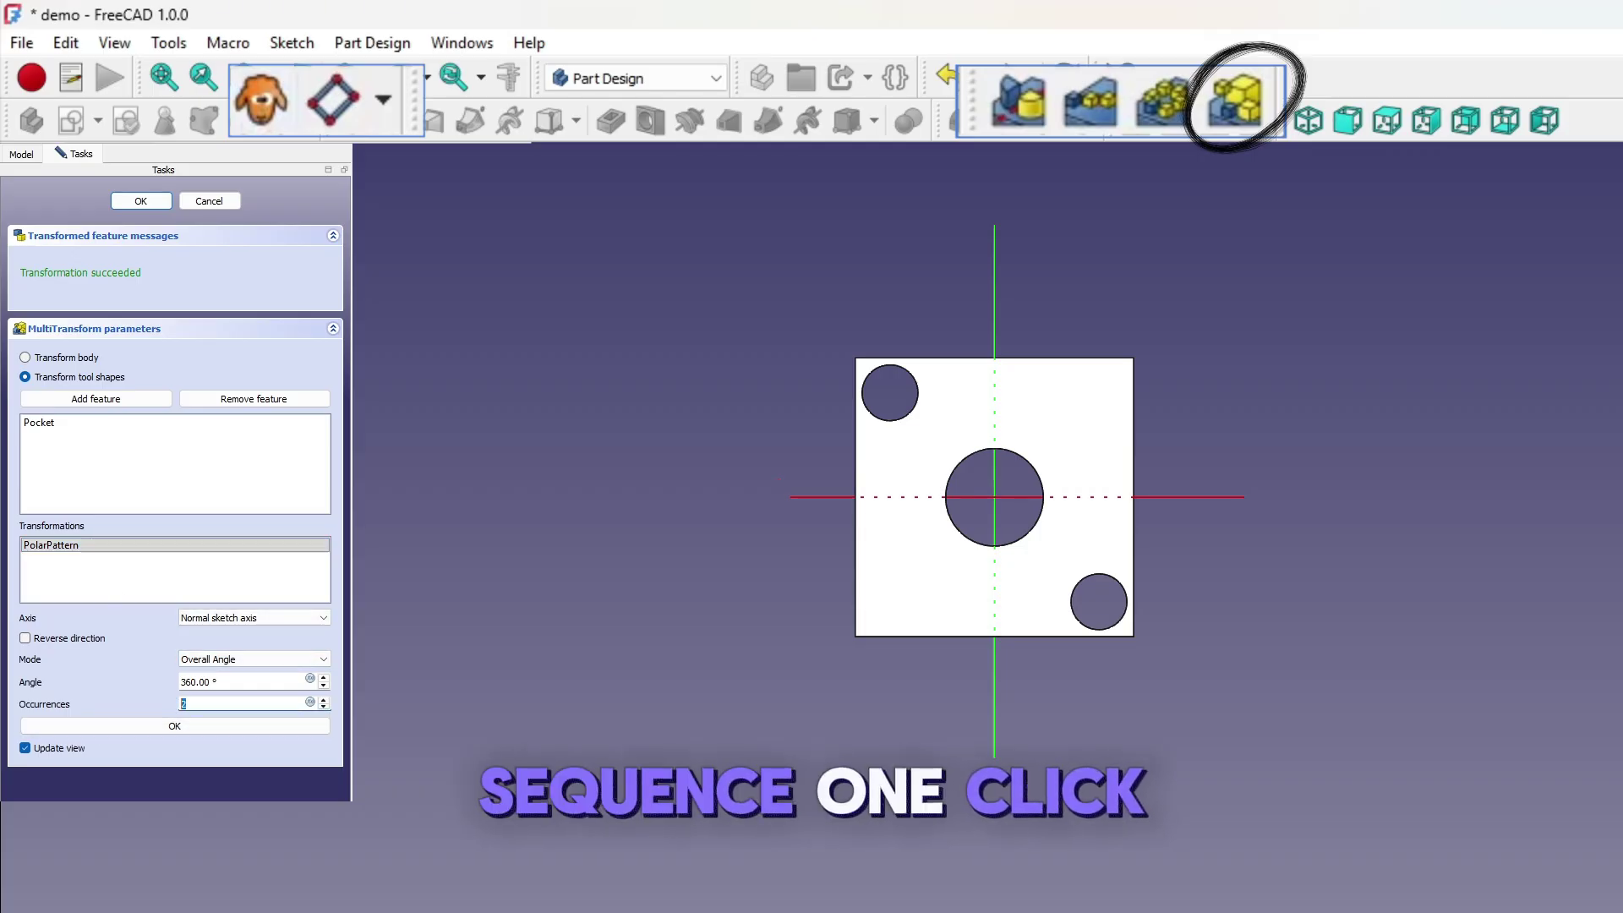
pyautogui.write('4')
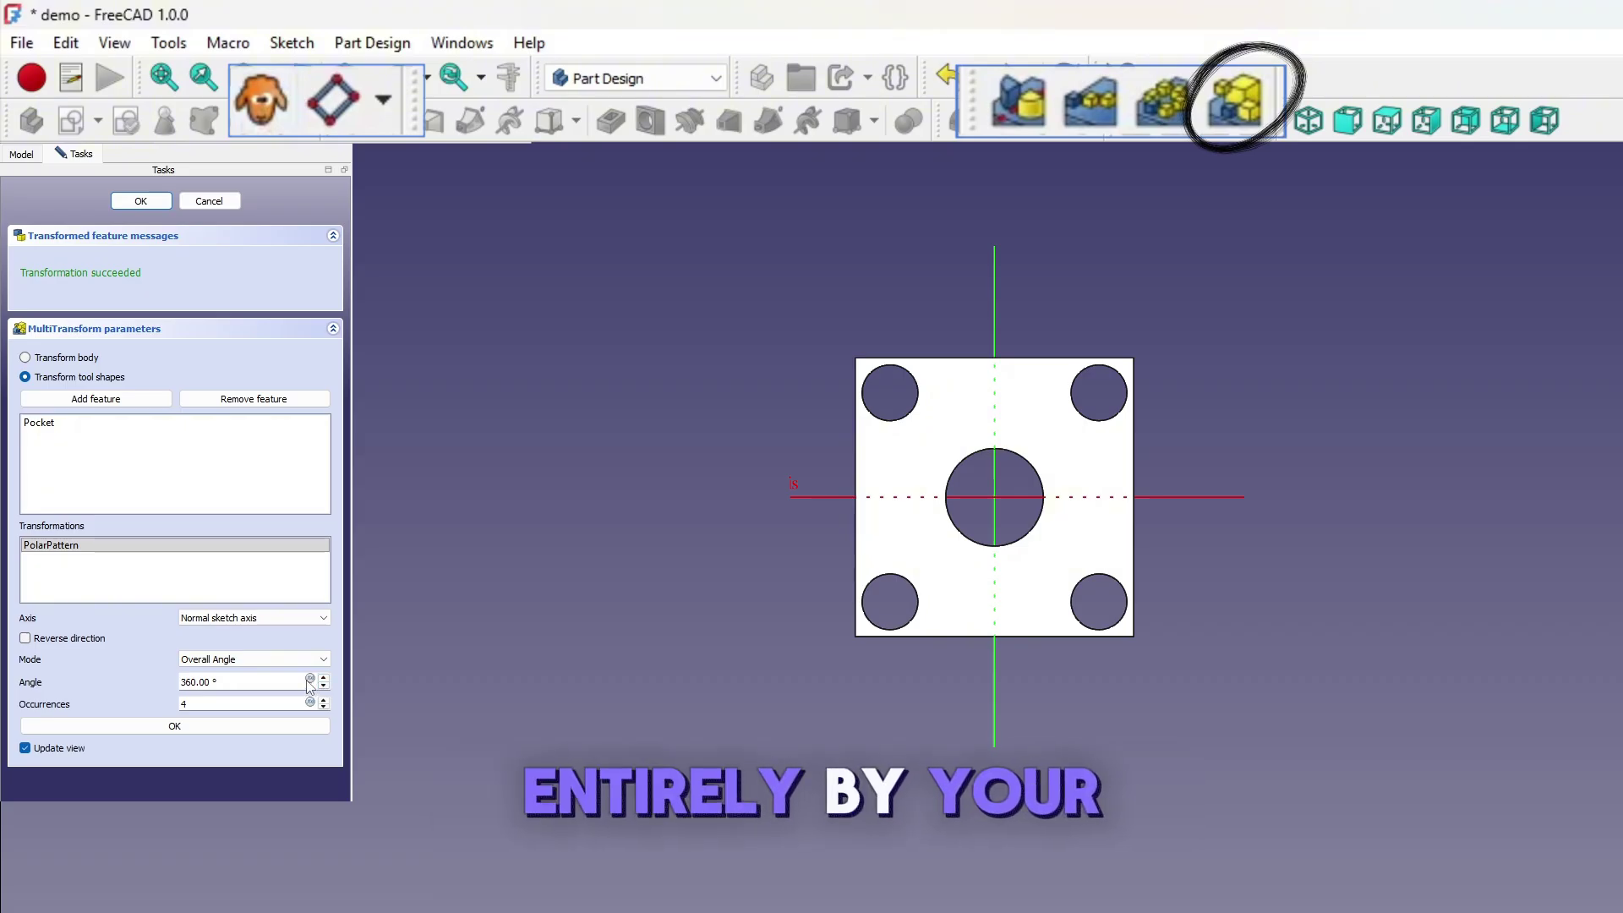
pyautogui.hotkey('ctrl', 'a')
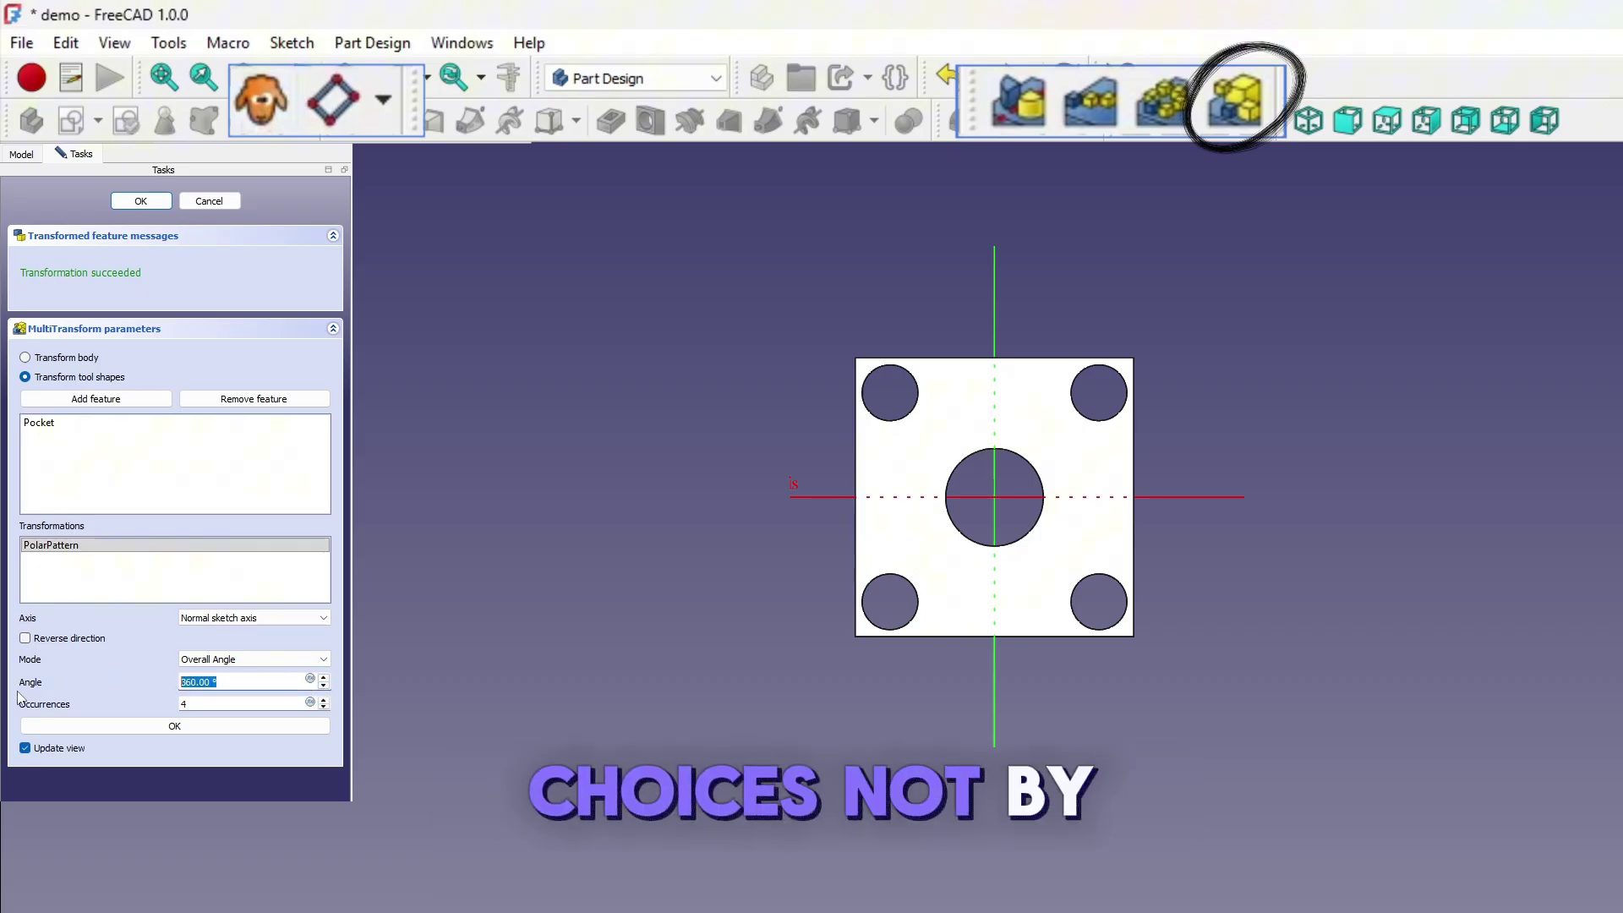
pyautogui.write('180')
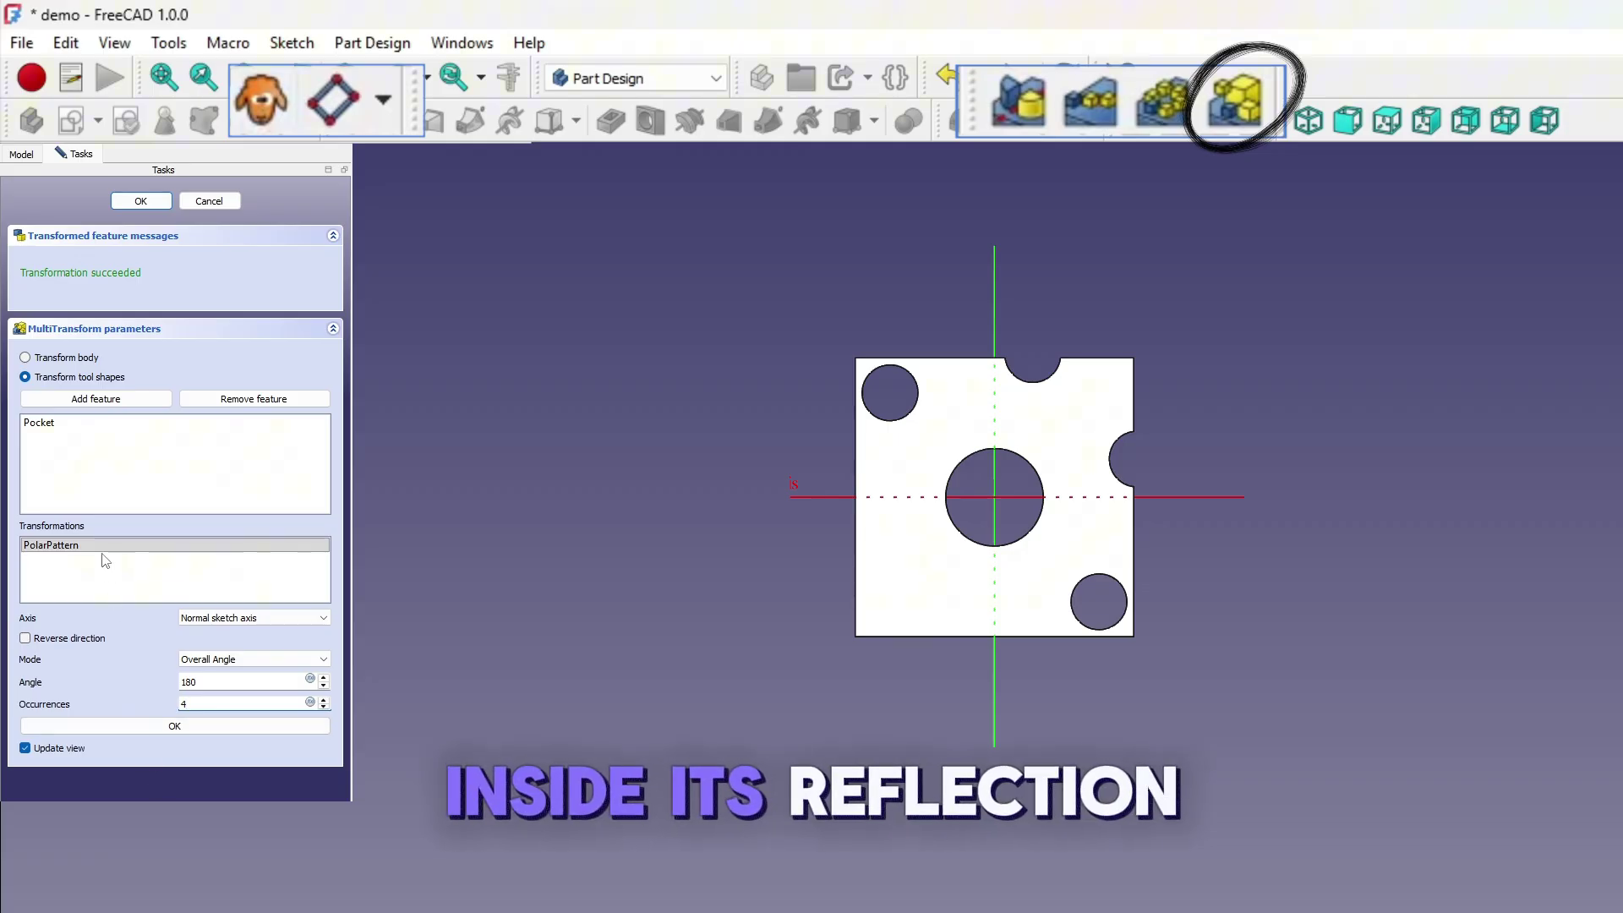
# Step: Add a Mirrored transformation and move PolarPattern below it in the sequence
pyautogui.rightClick(61, 572)
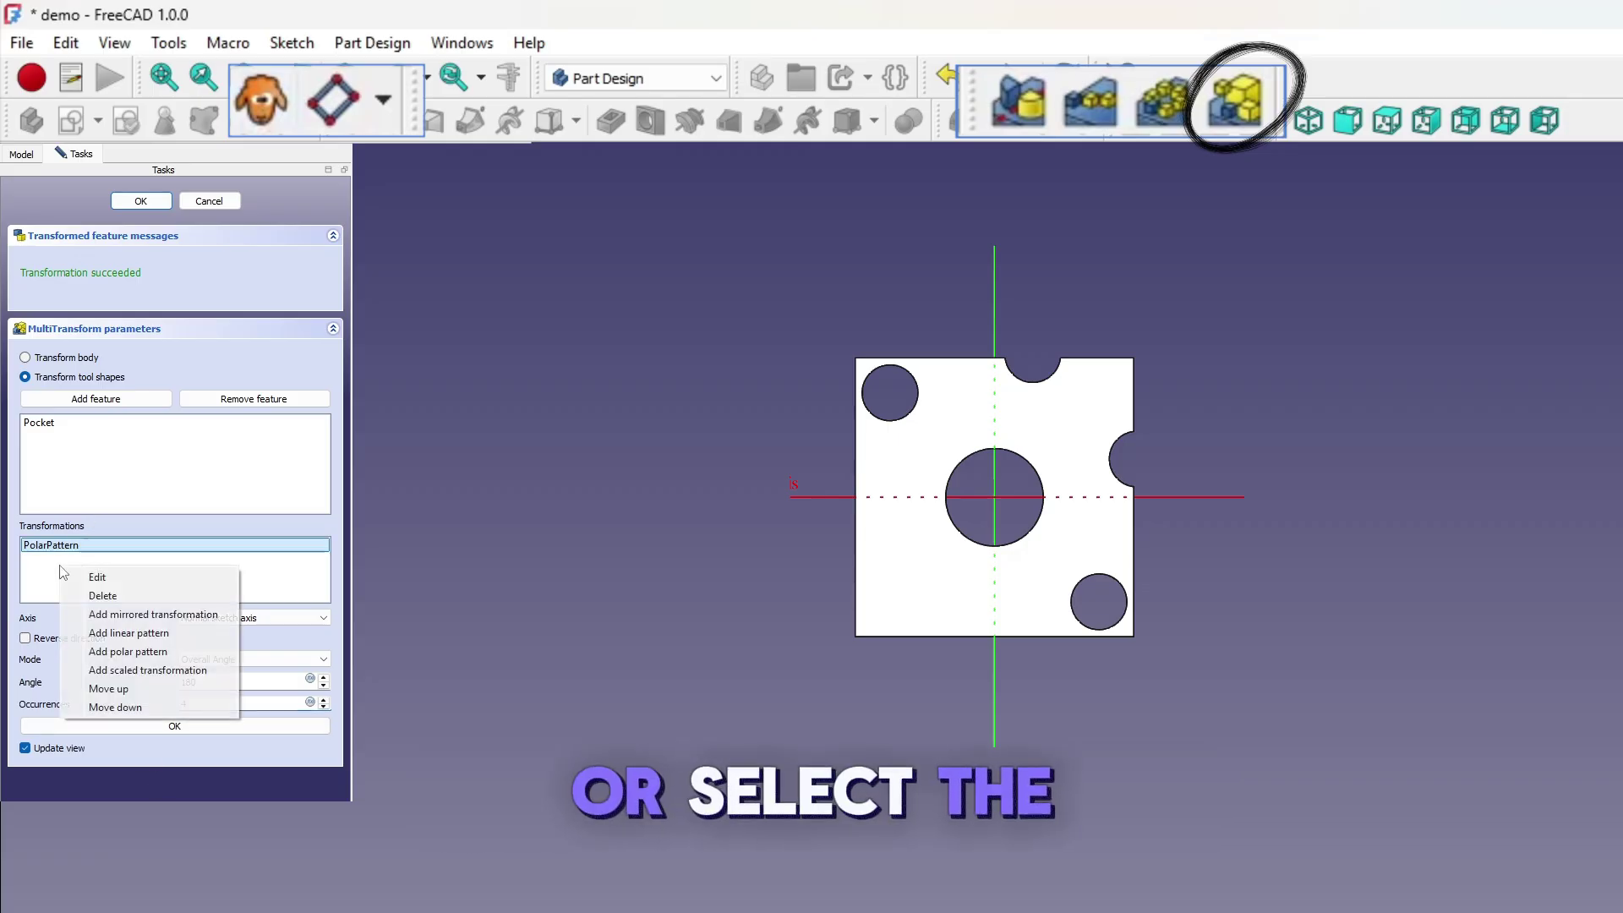
pyautogui.click(124, 615)
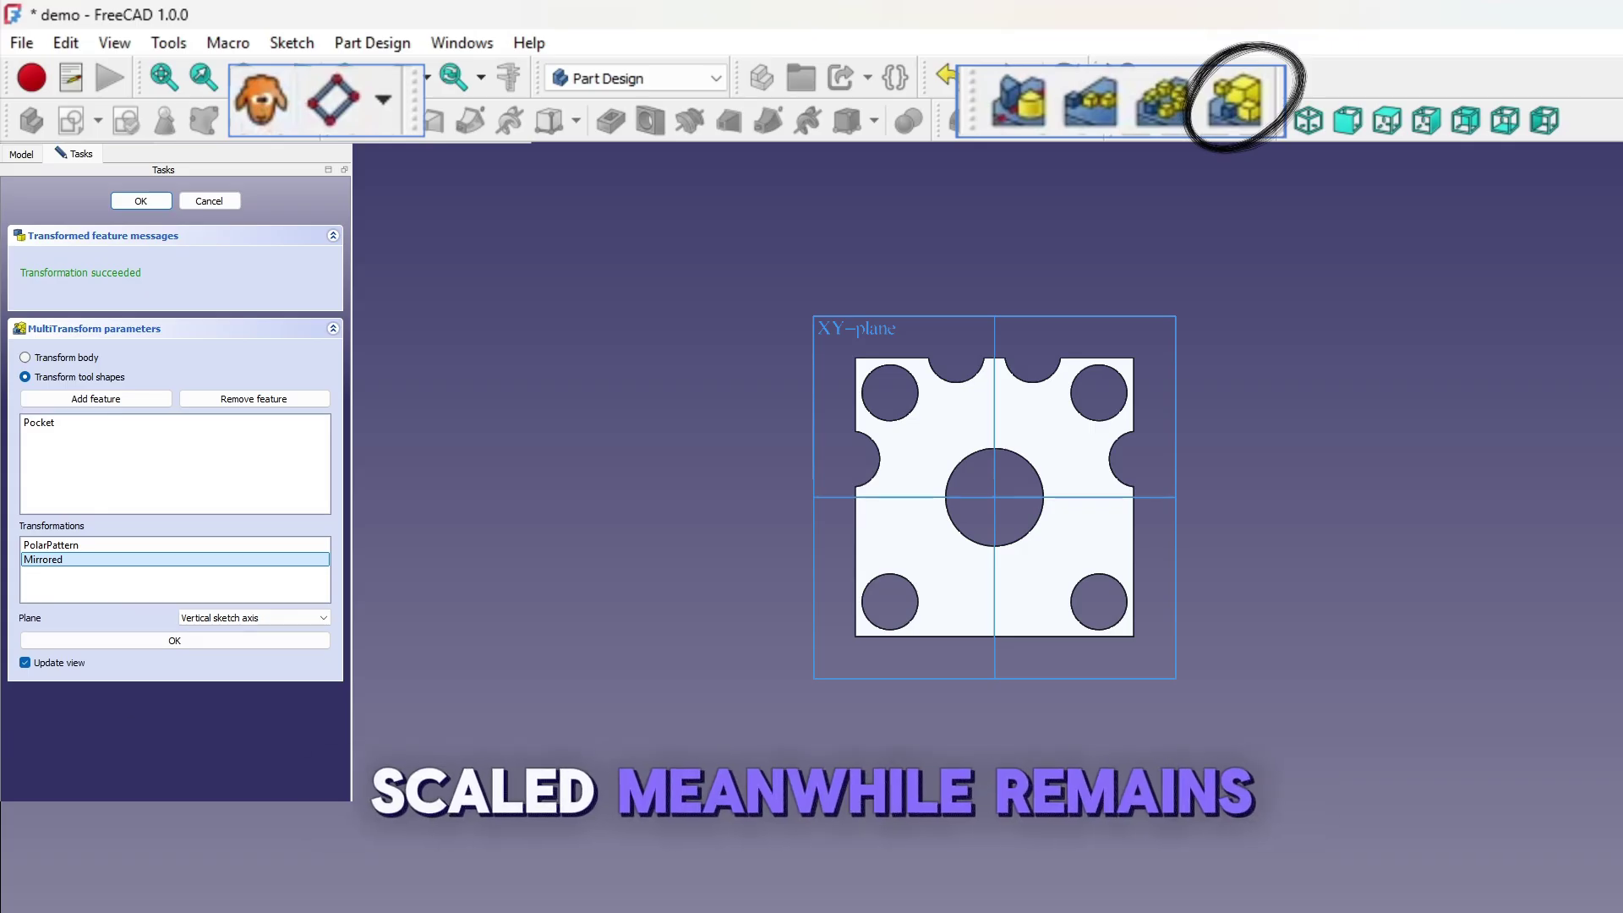
pyautogui.click(51, 545)
pyautogui.rightClick(51, 549)
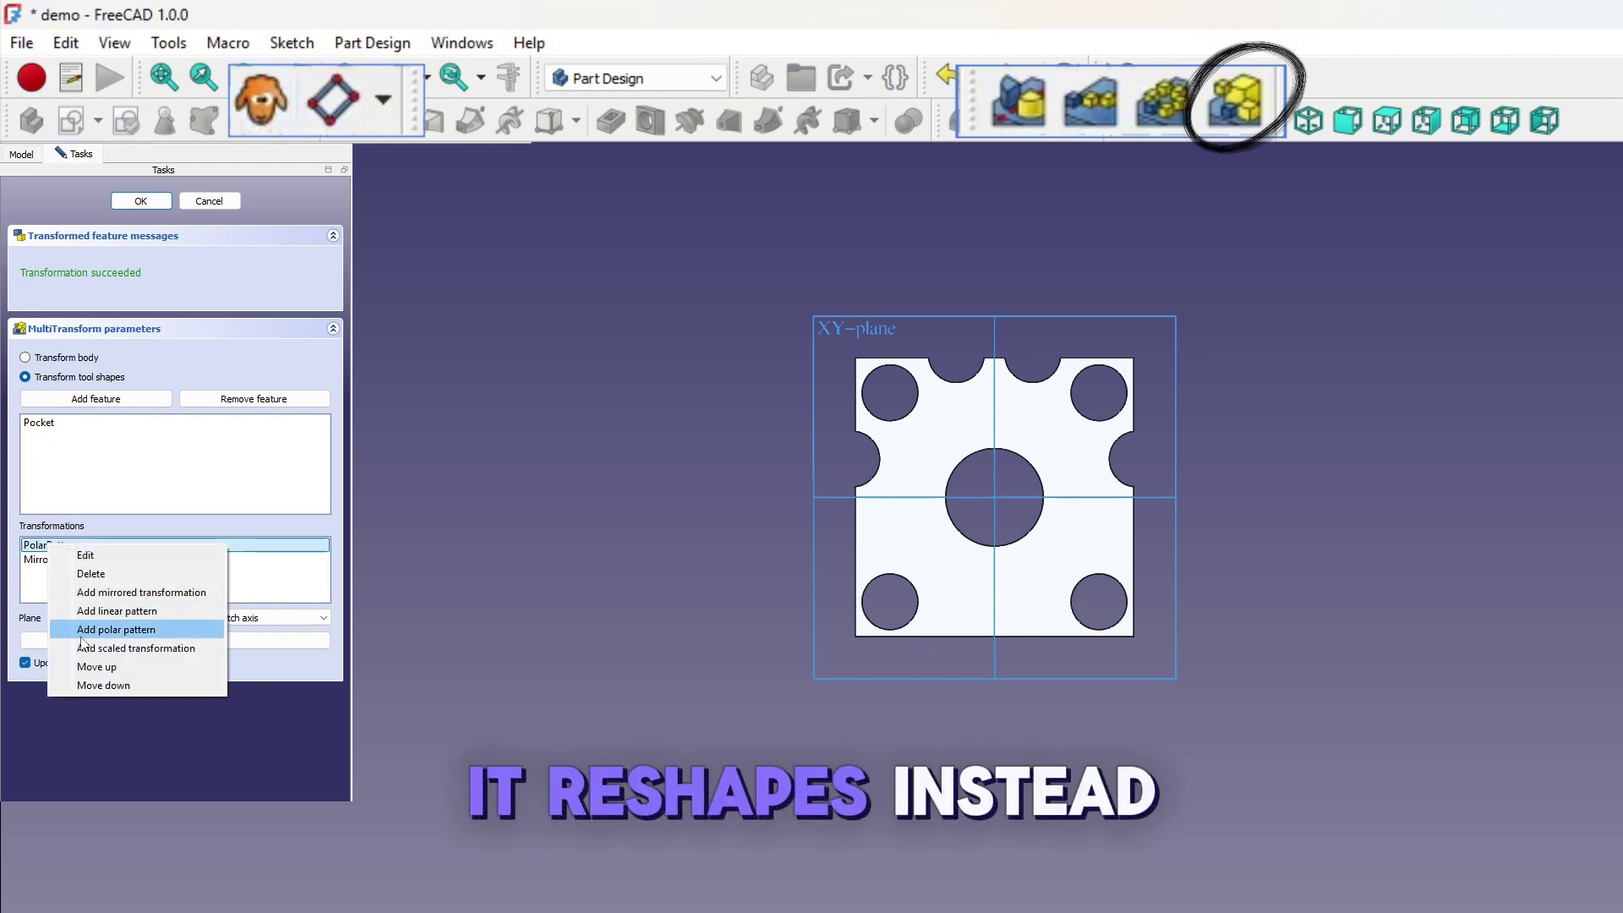
pyautogui.click(85, 686)
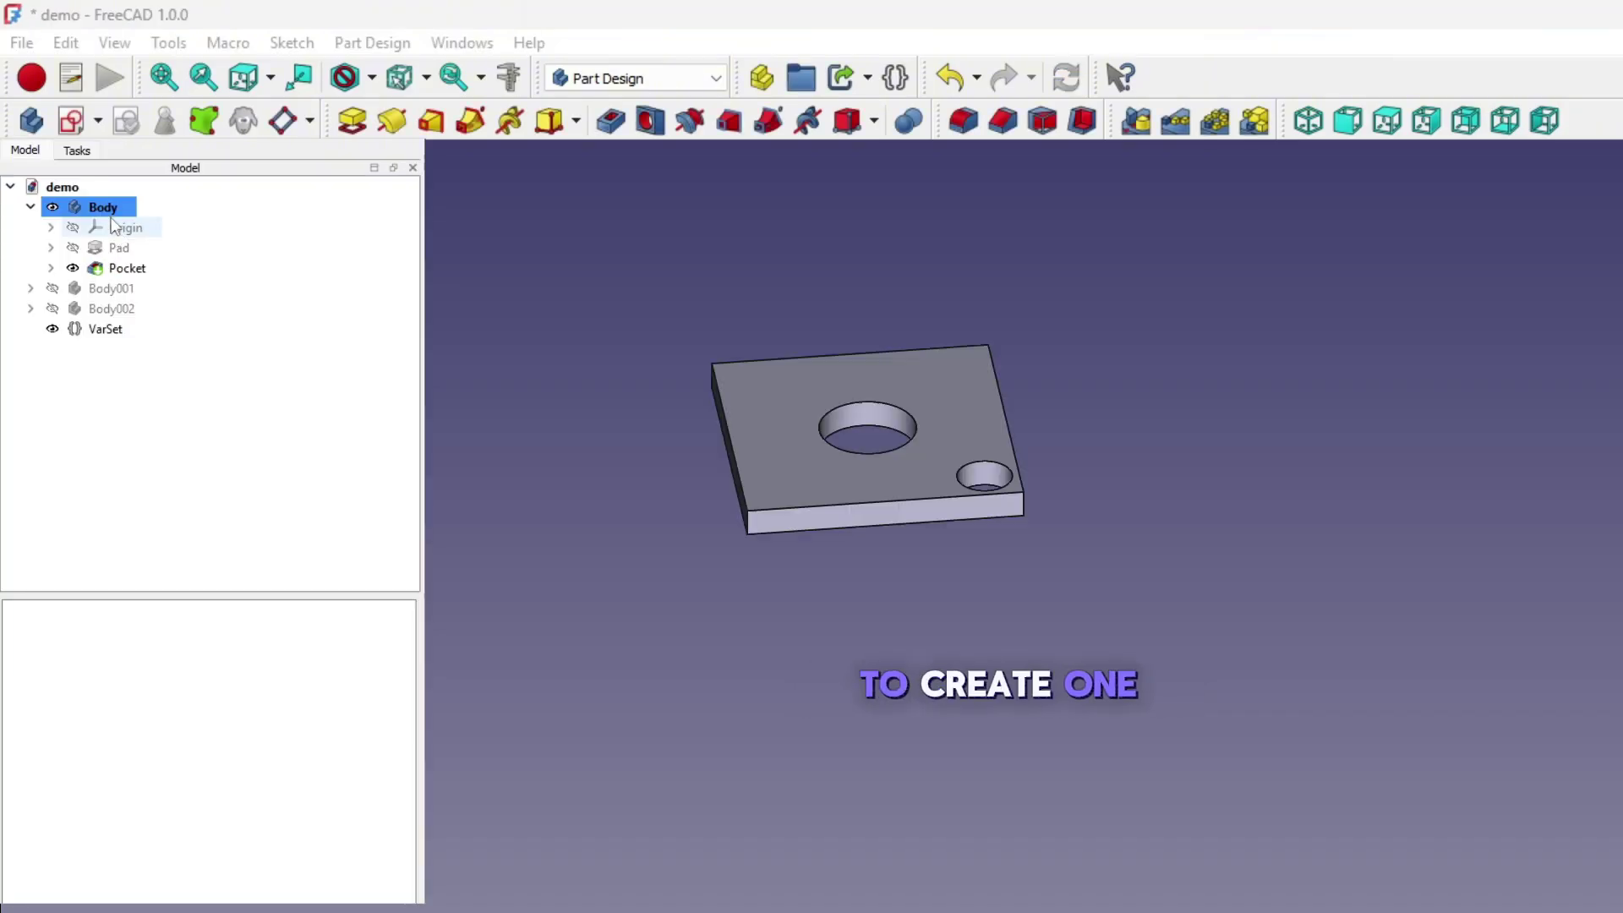
# Step: Create a datum plane attached Normal to edge on the small hole's circular edge
pyautogui.click(103, 207)
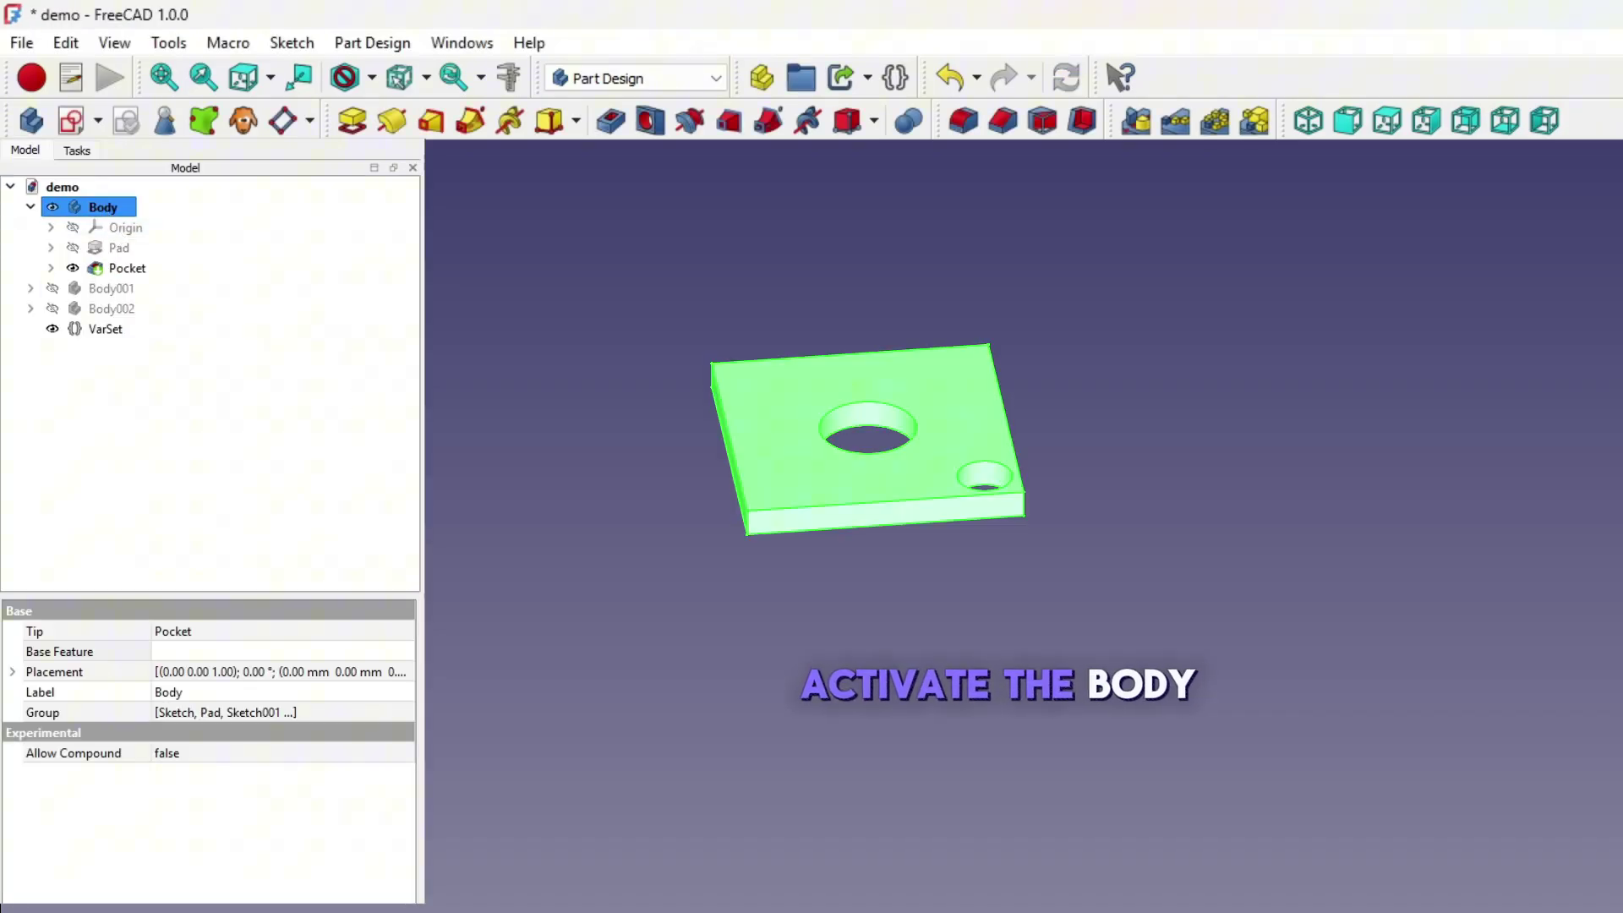
pyautogui.click(777, 599)
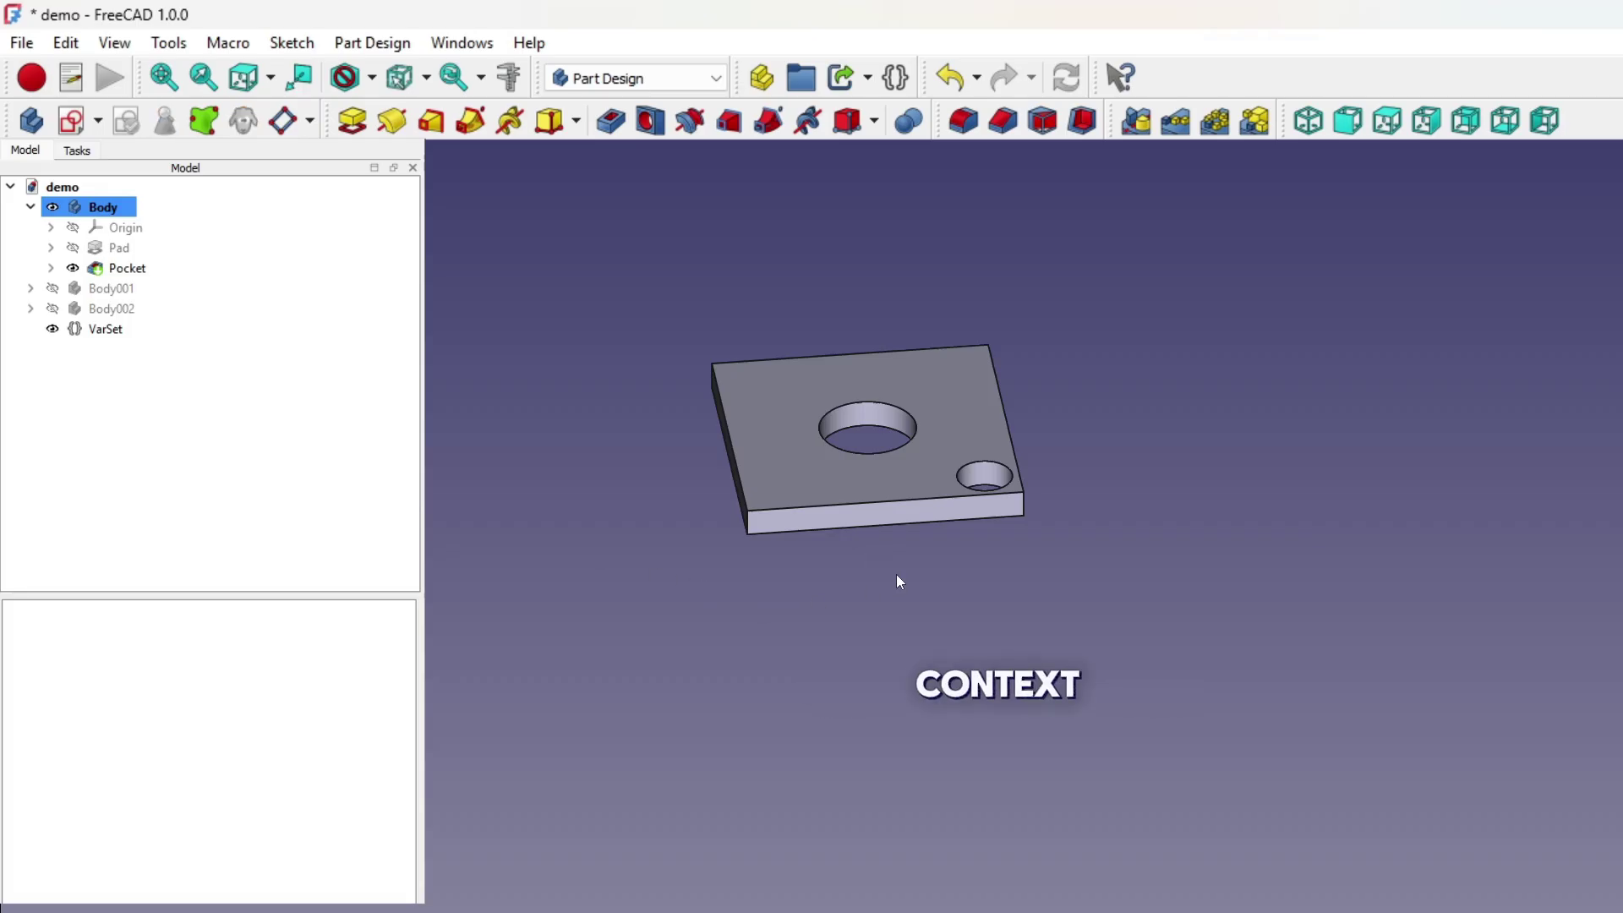
pyautogui.click(963, 478)
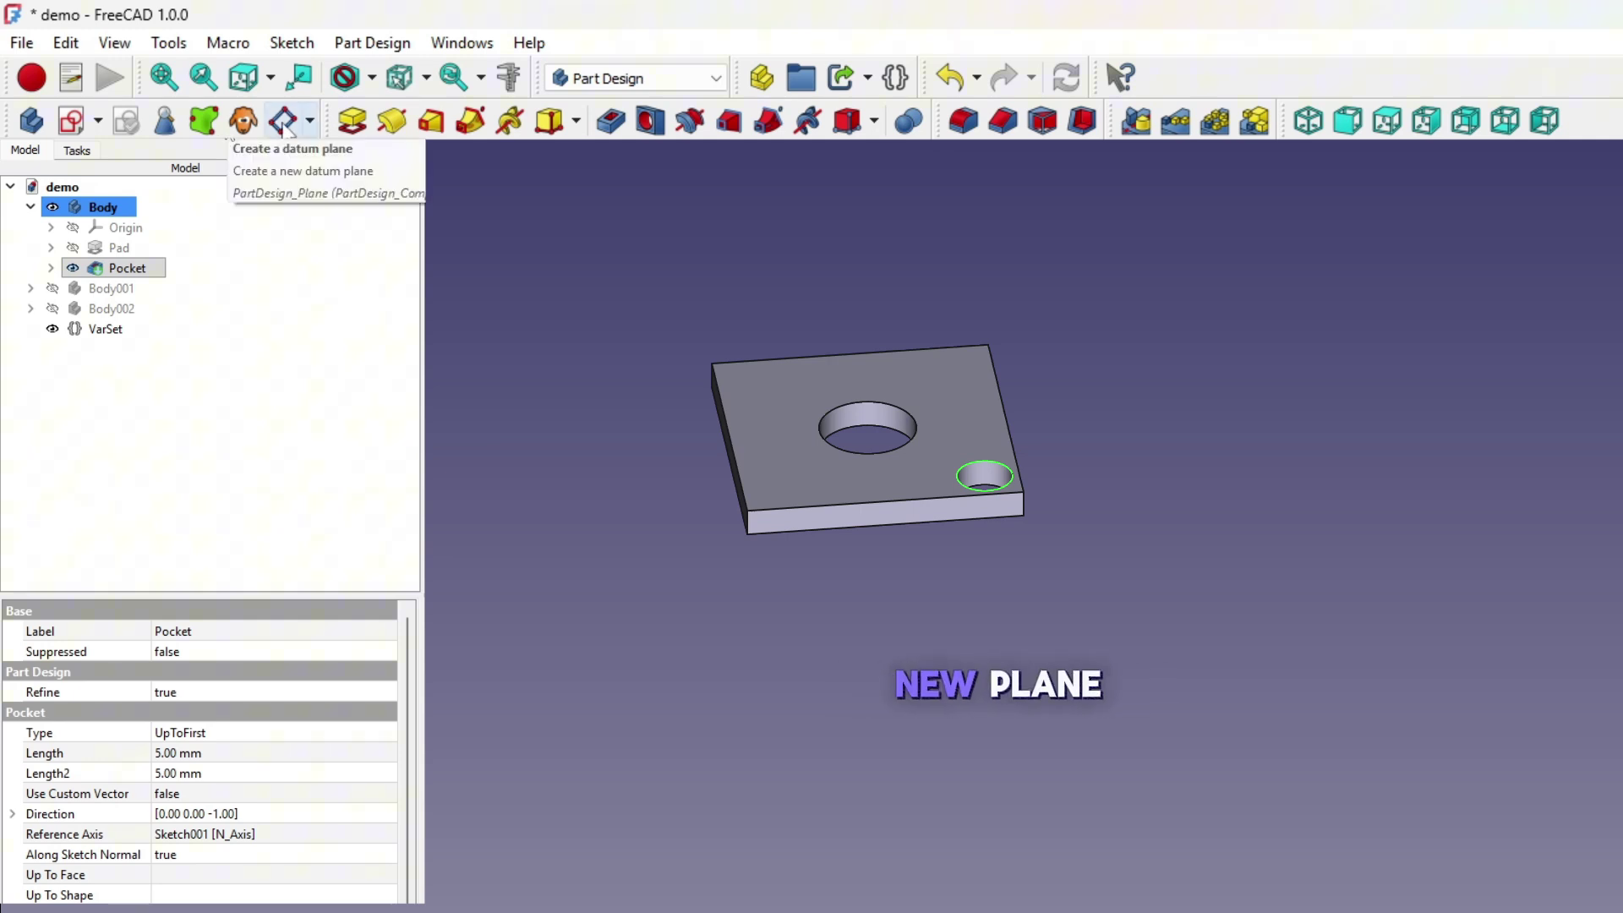
pyautogui.click(283, 122)
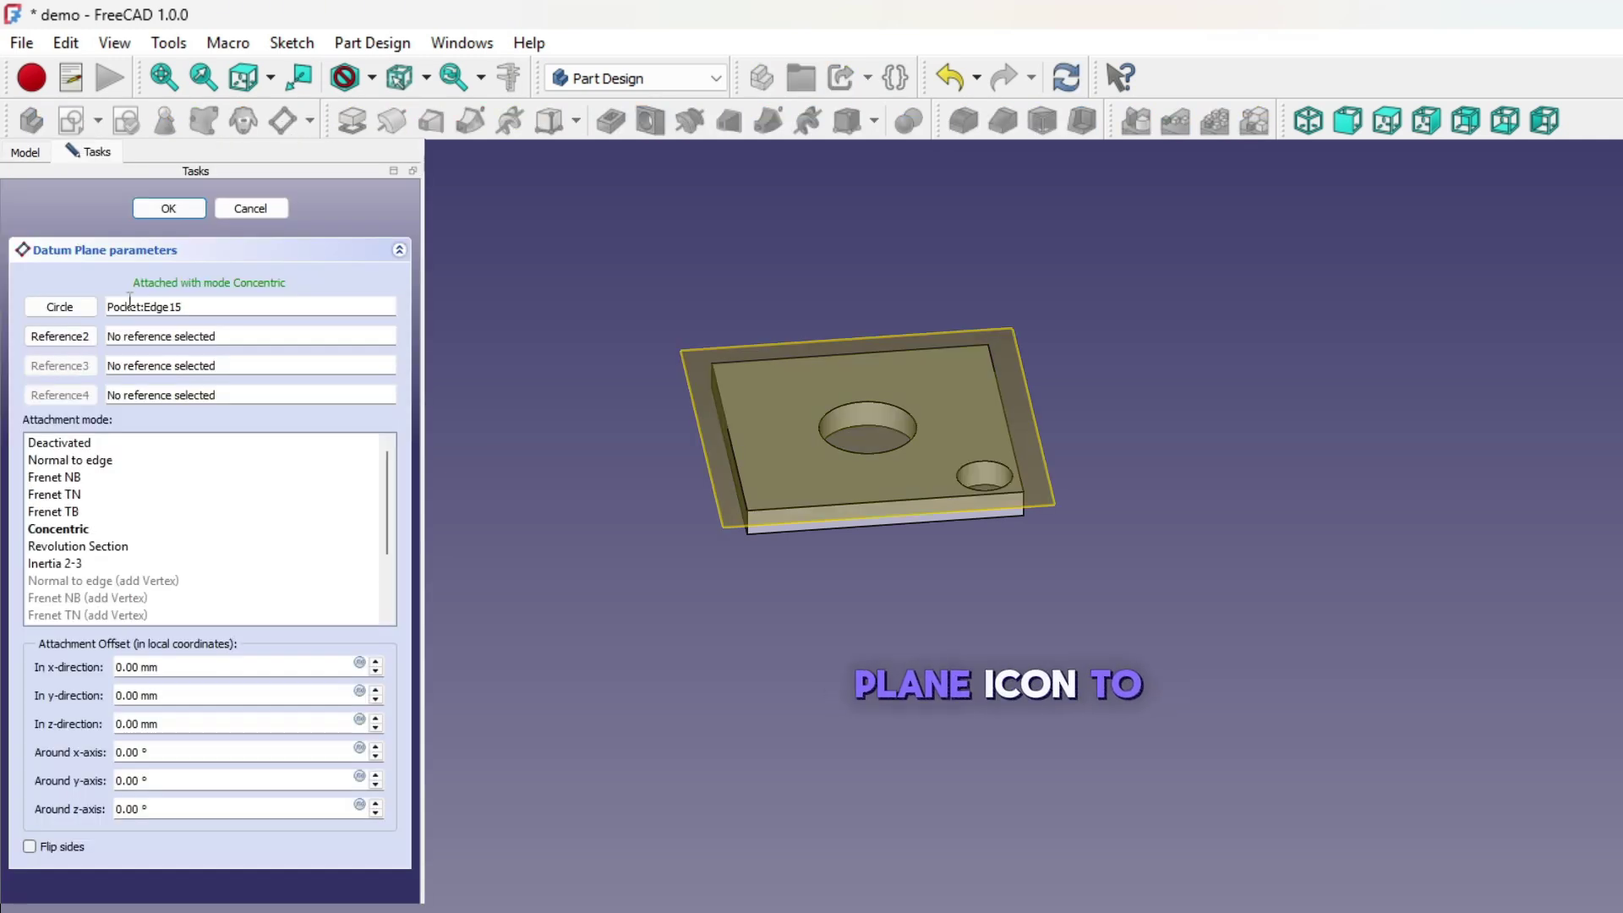
pyautogui.click(89, 461)
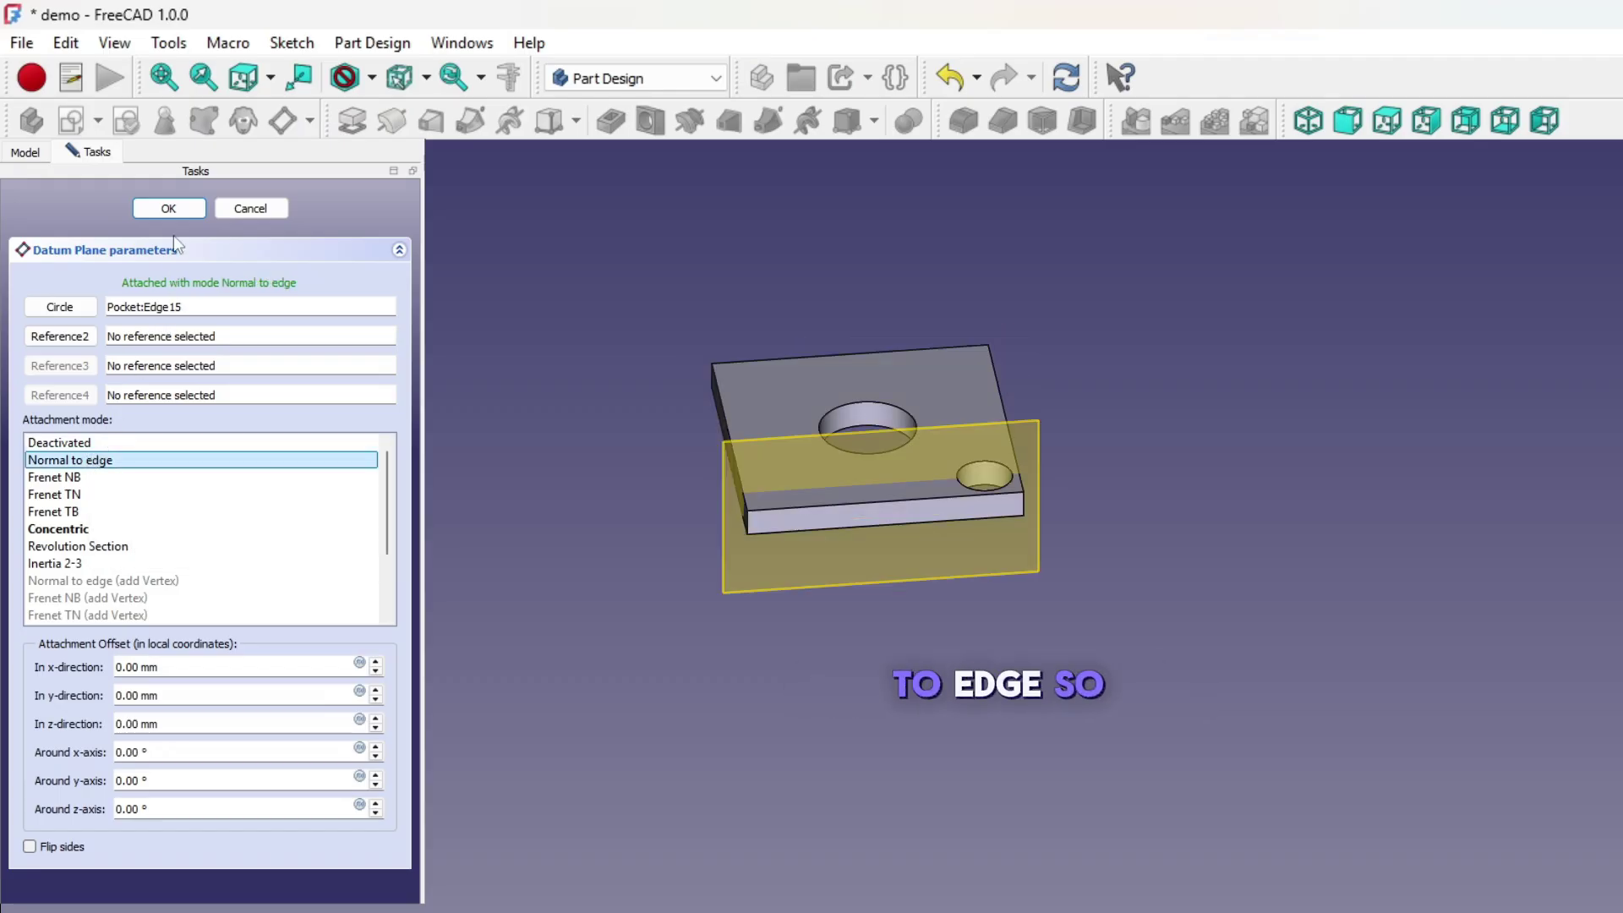
pyautogui.click(175, 208)
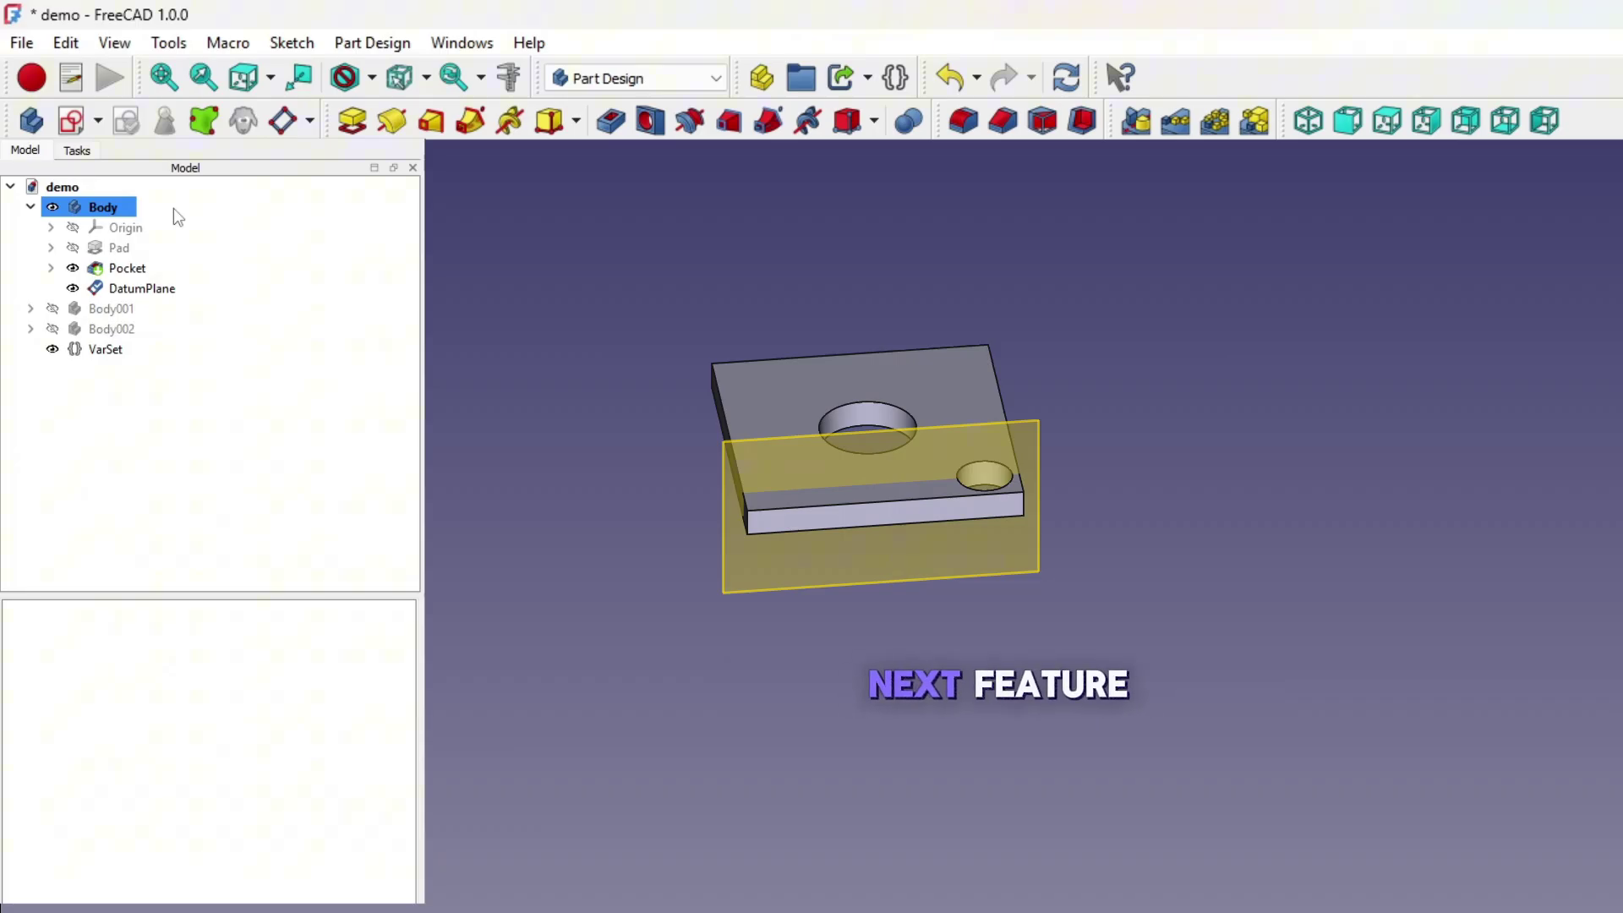
# Step: Mirror the Body using the DatumPlane as the selected reference mirror plane
pyautogui.click(96, 214)
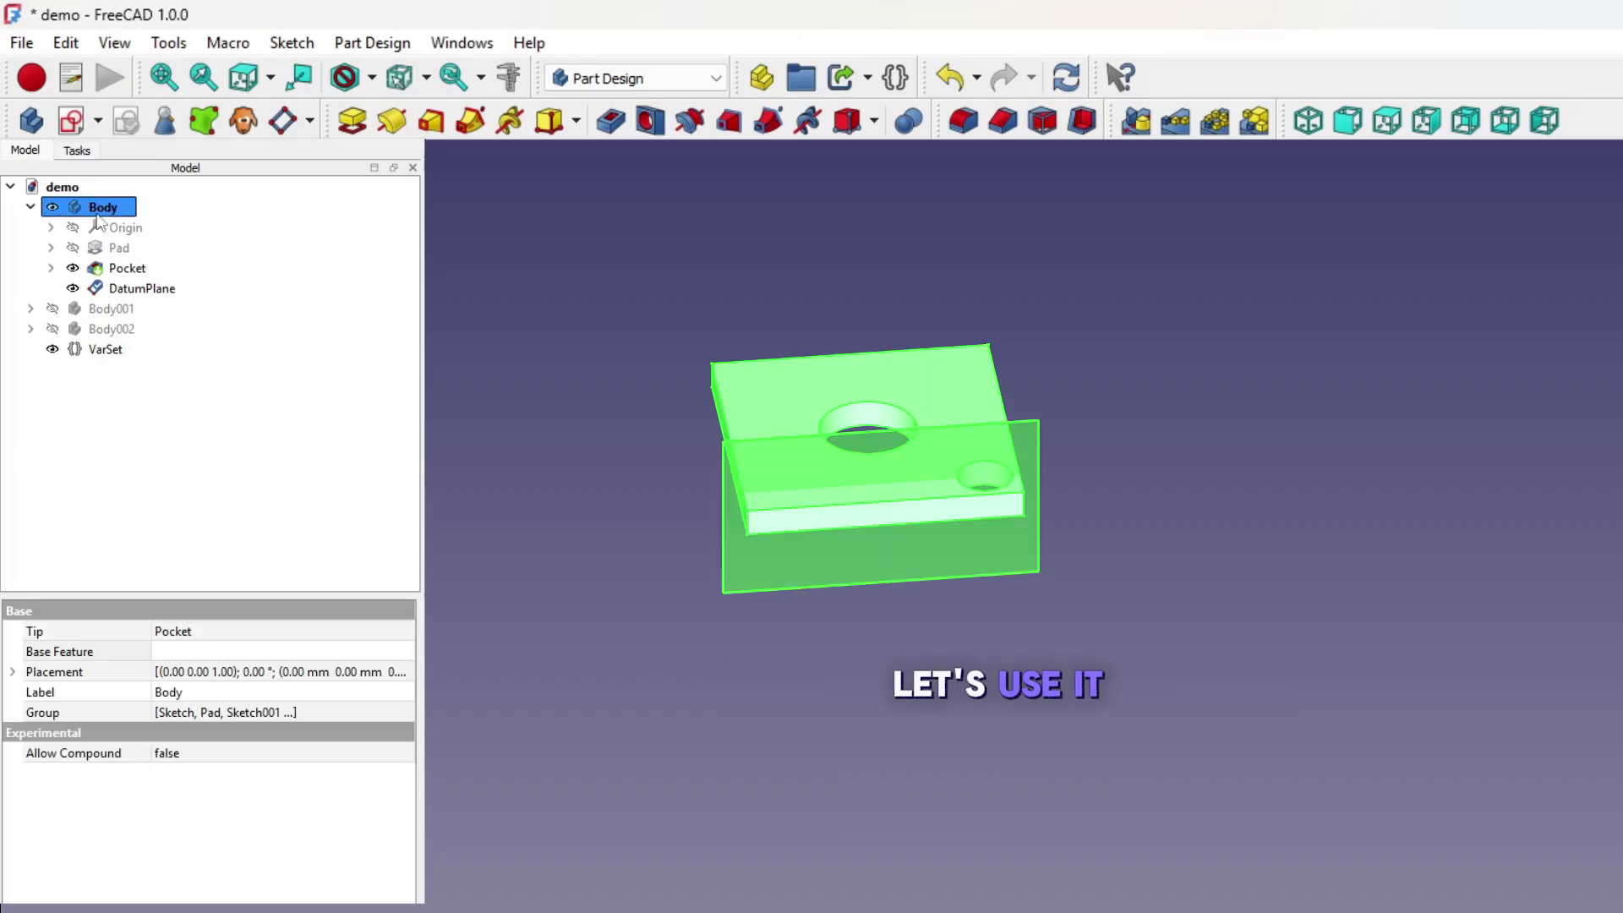
pyautogui.click(1145, 129)
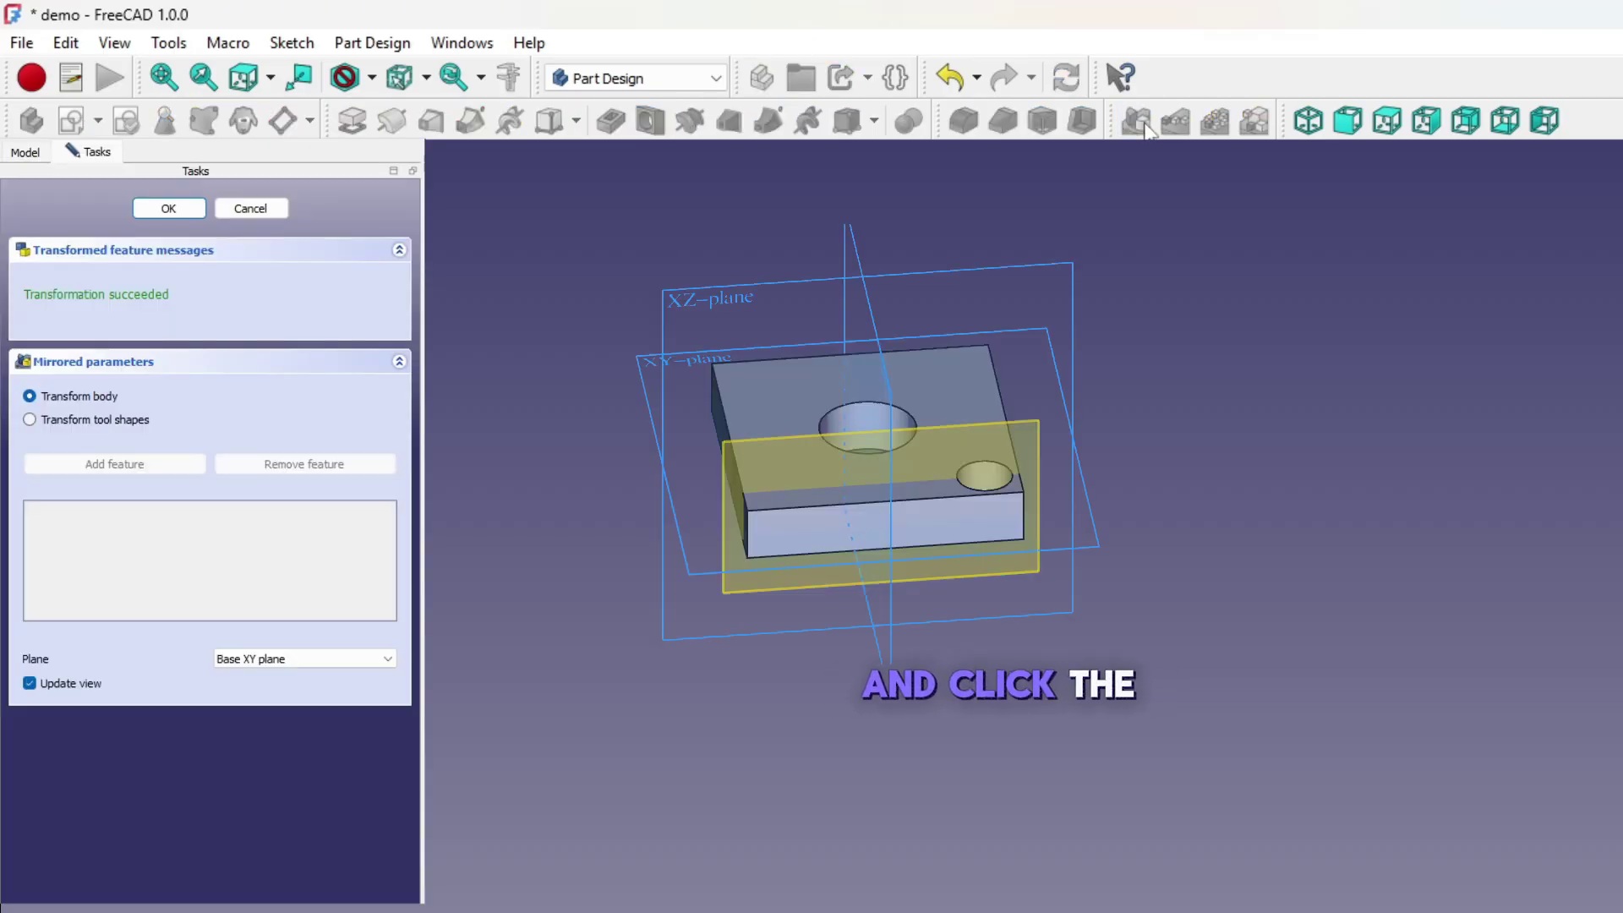
pyautogui.click(391, 659)
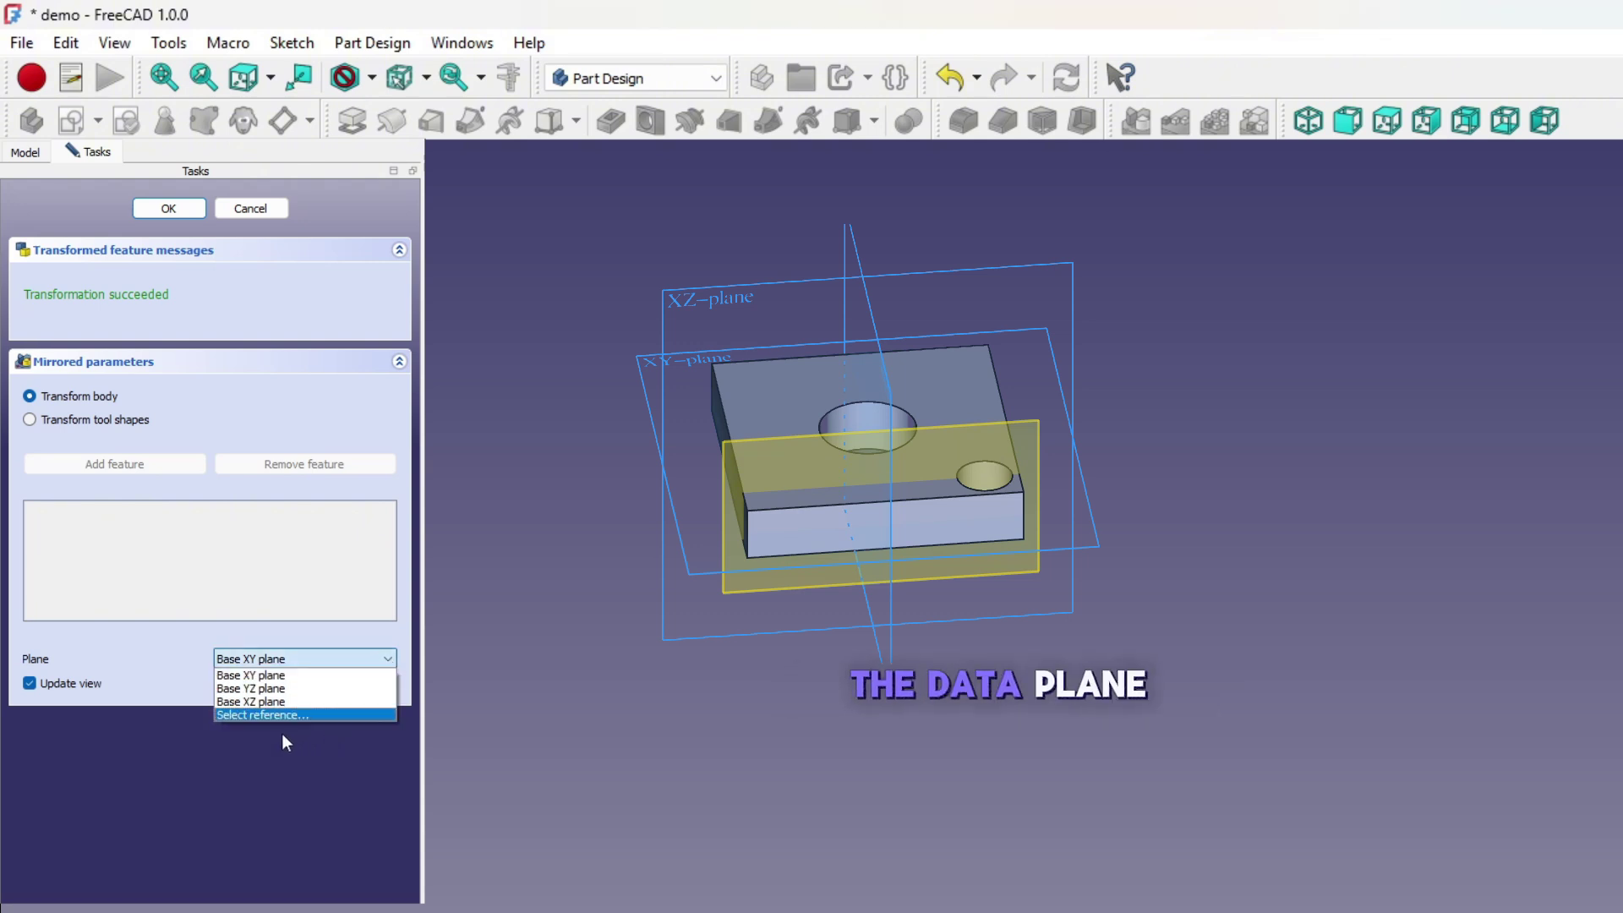
pyautogui.click(274, 716)
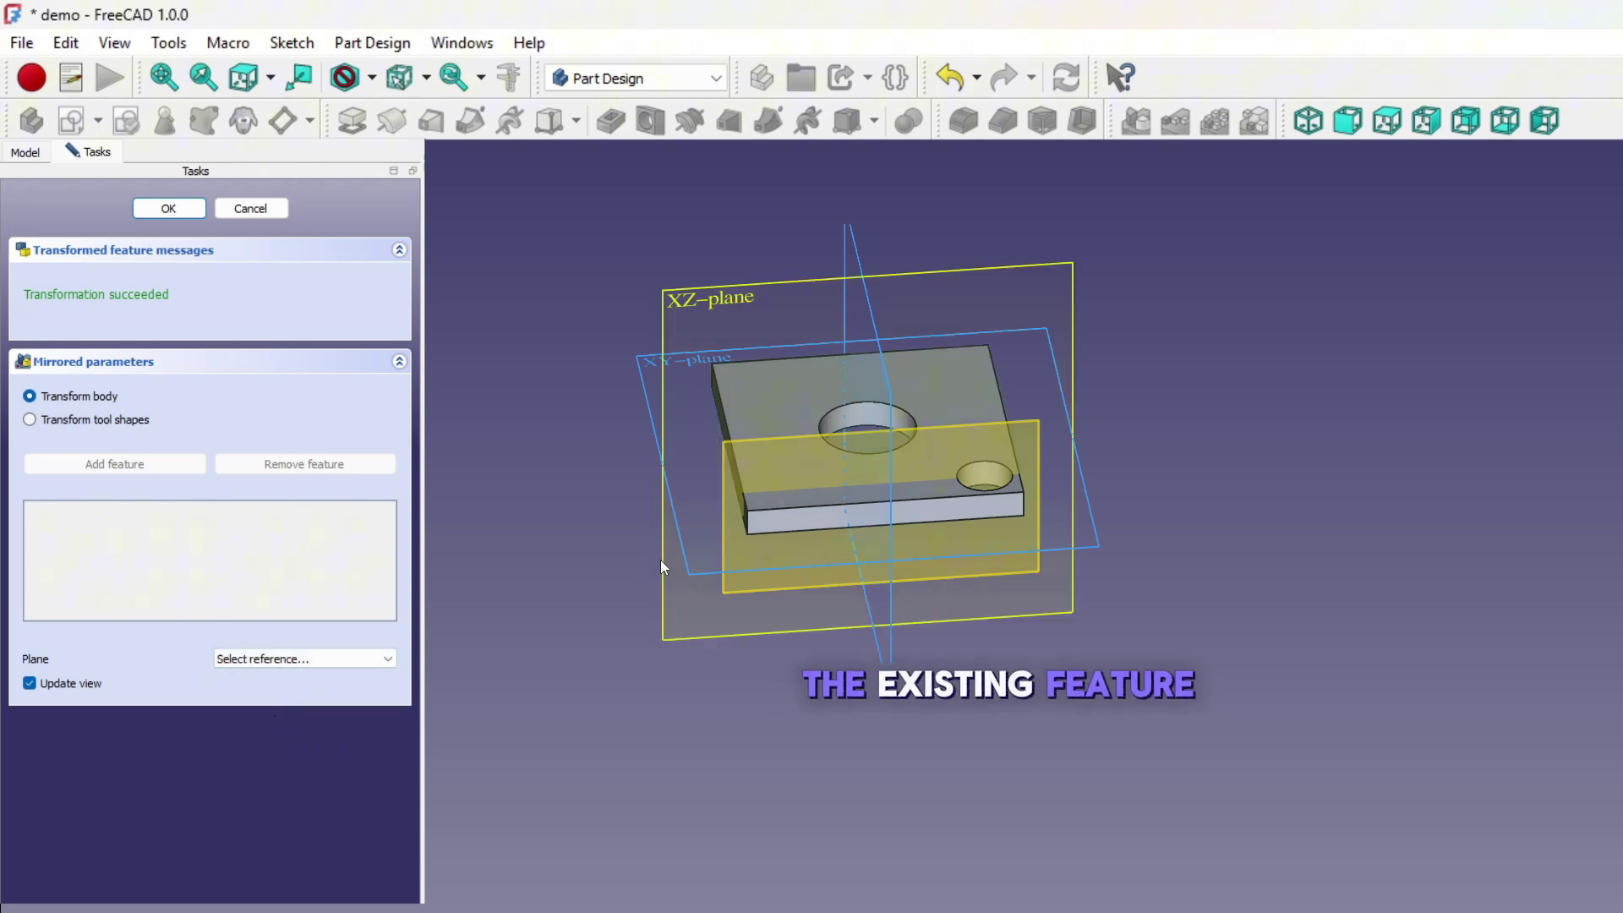
pyautogui.click(762, 476)
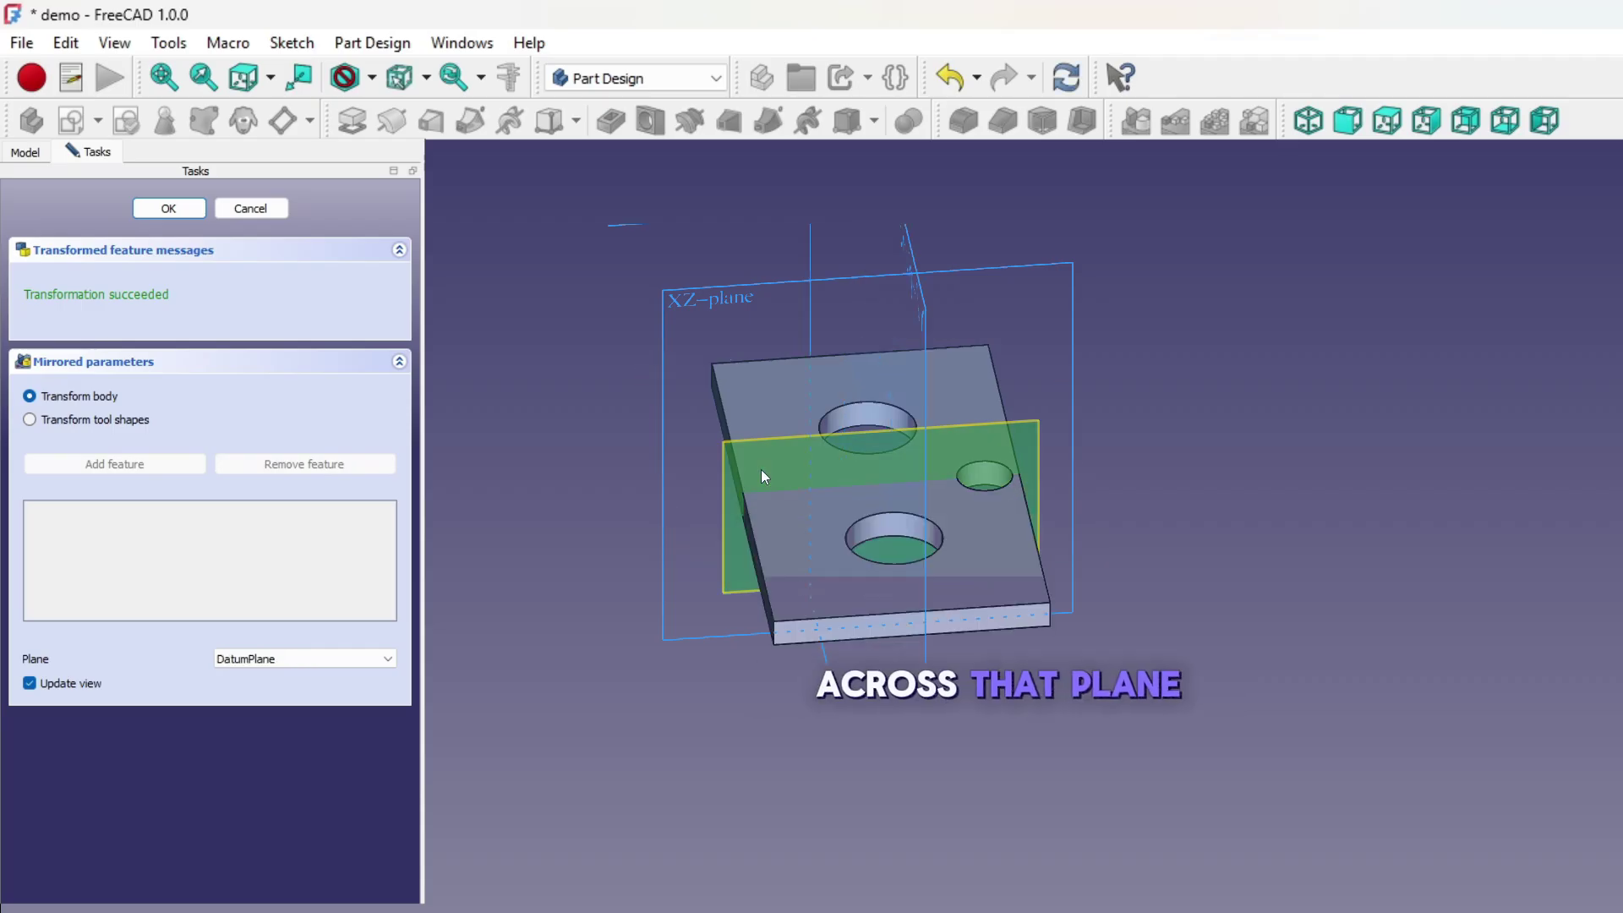
pyautogui.click(168, 209)
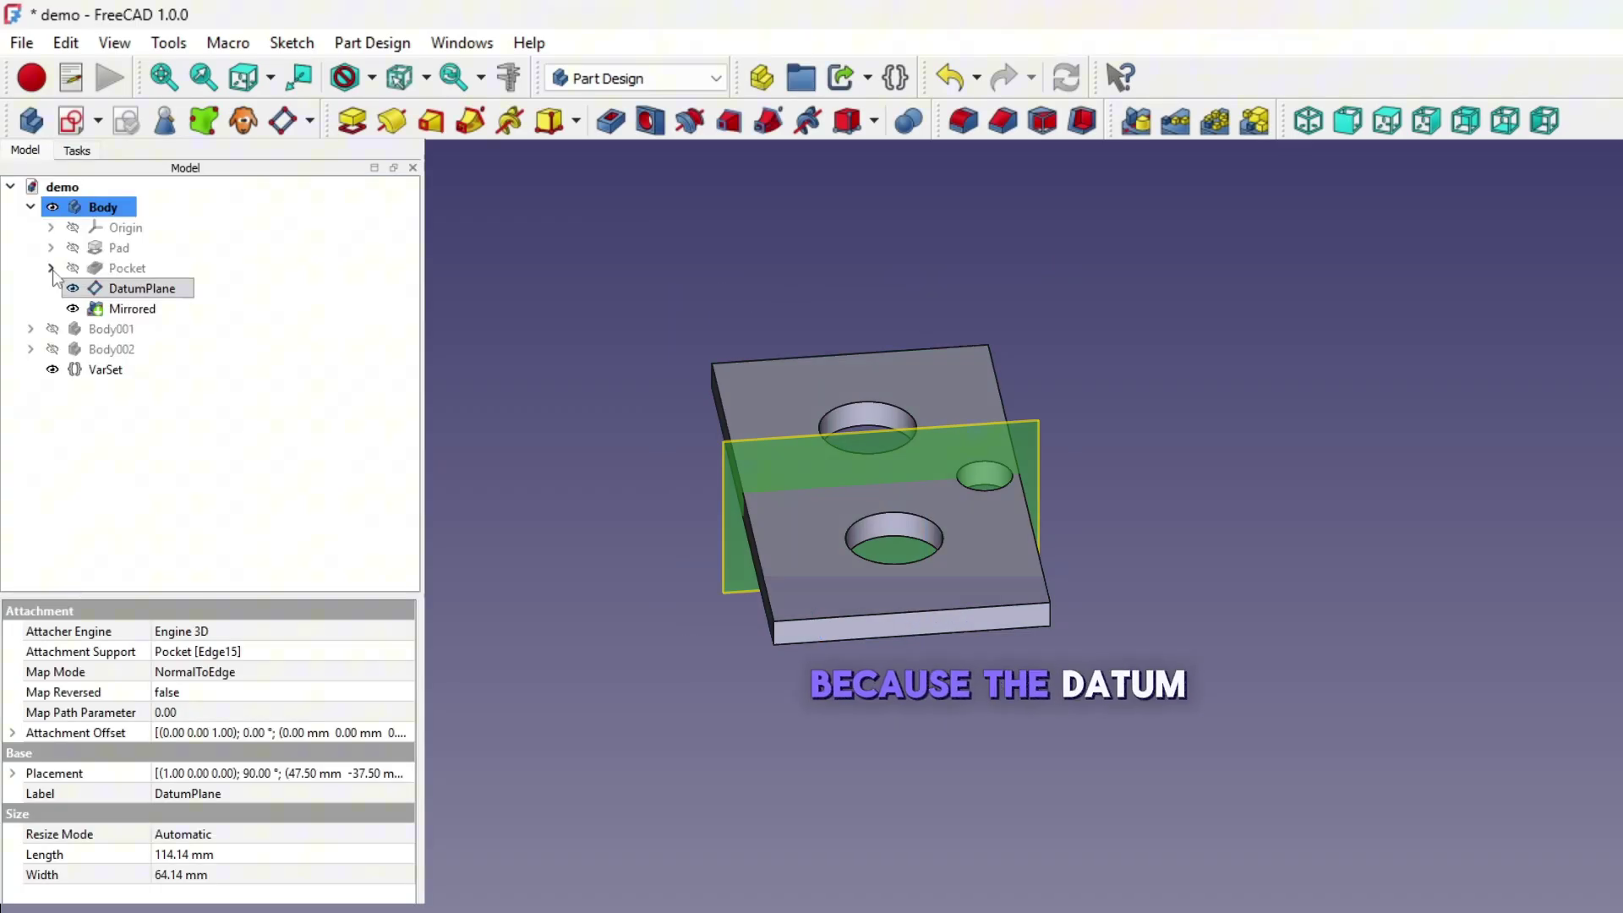
# Step: In Sketch001, delete symmetry Constraint11 and drag the small circle onto the vertical axis
pyautogui.click(51, 268)
pyautogui.click(140, 289)
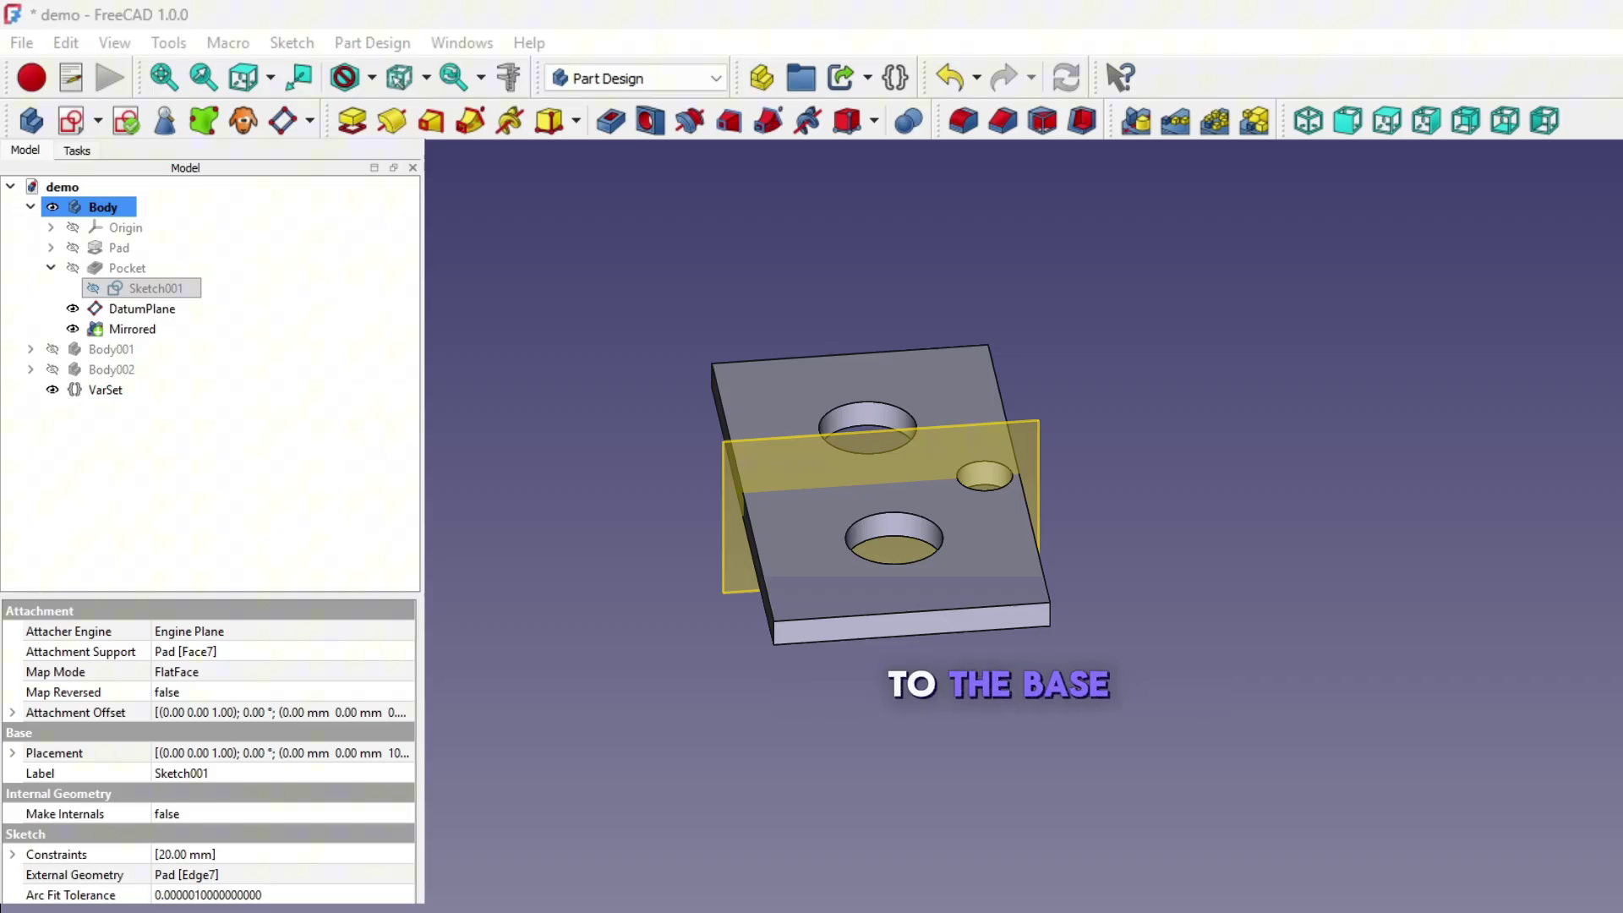
pyautogui.doubleClick(152, 288)
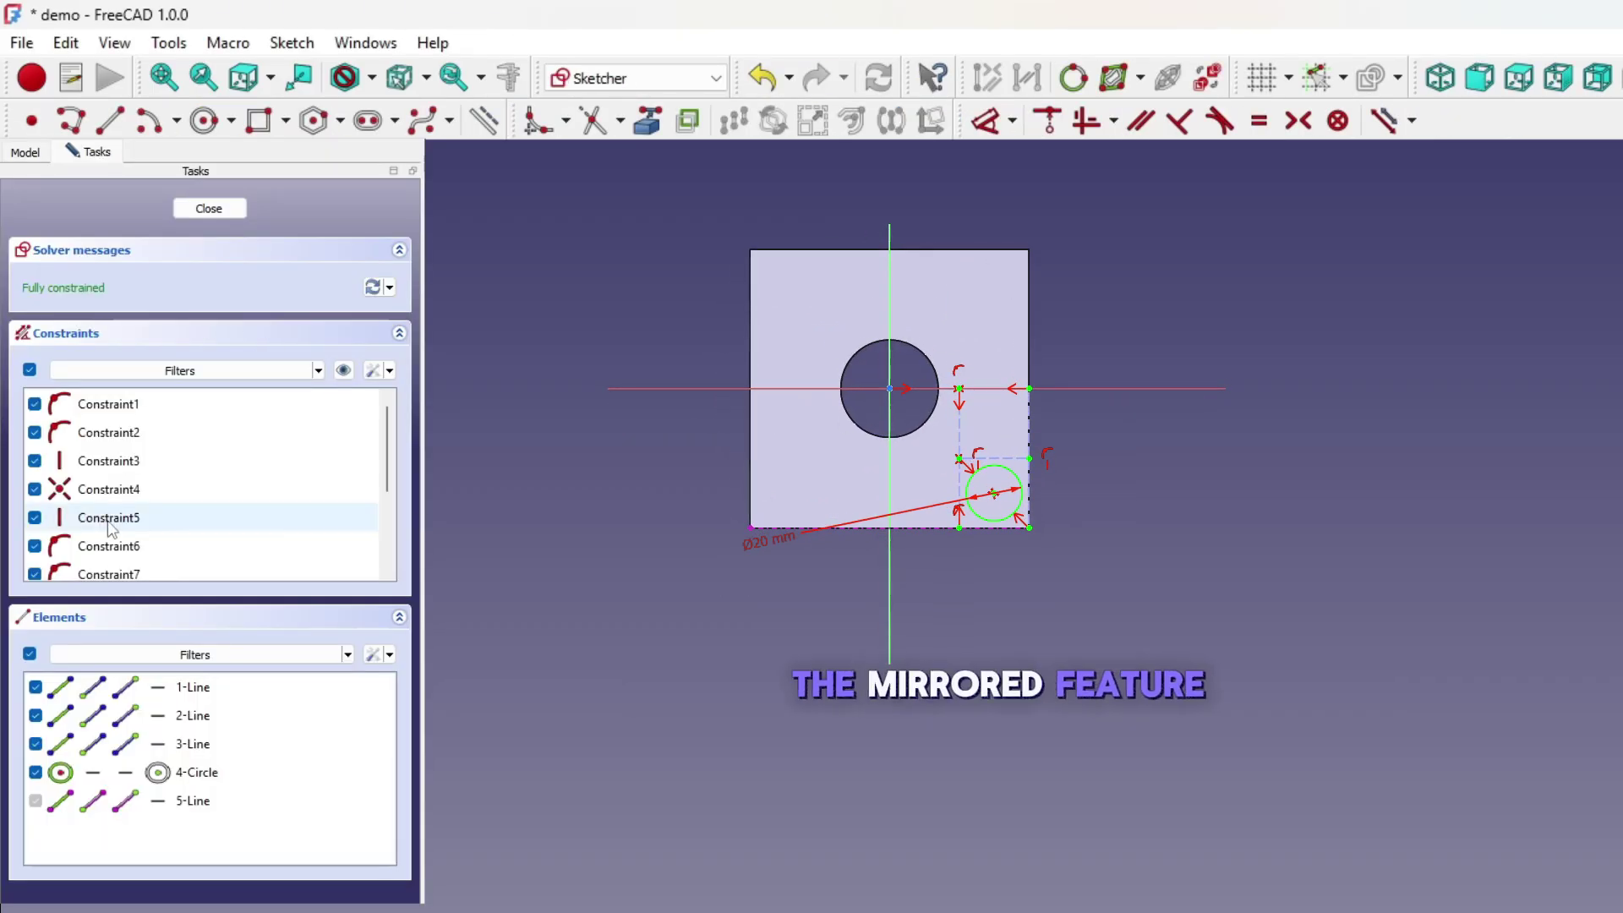
pyautogui.scroll(-2, 117, 532)
pyautogui.click(115, 549)
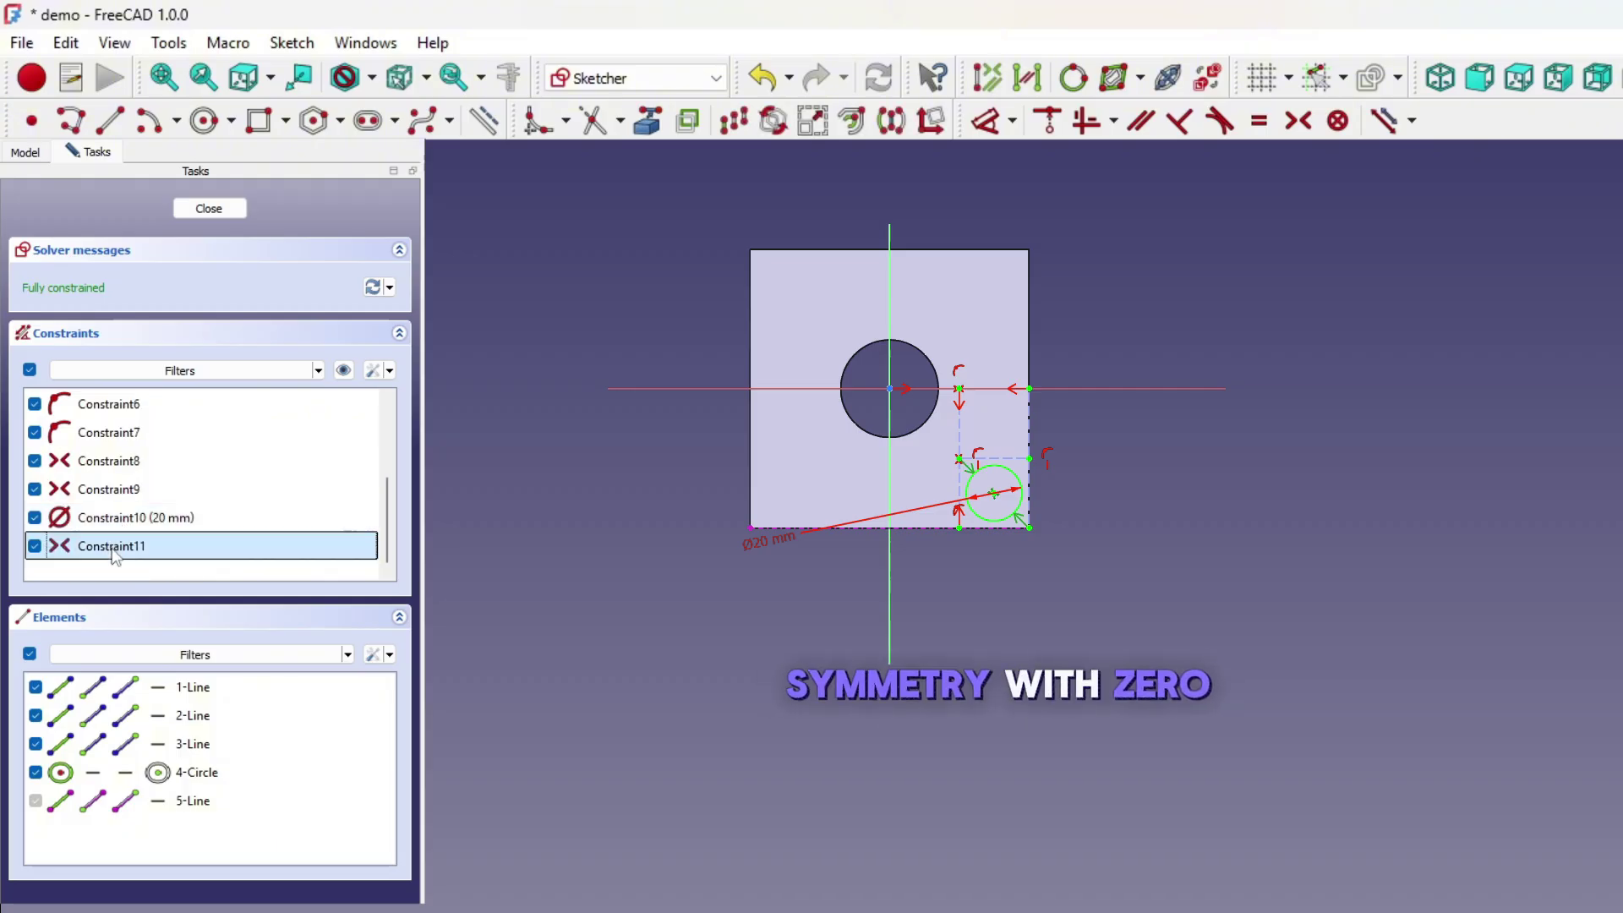
pyautogui.press('Delete')
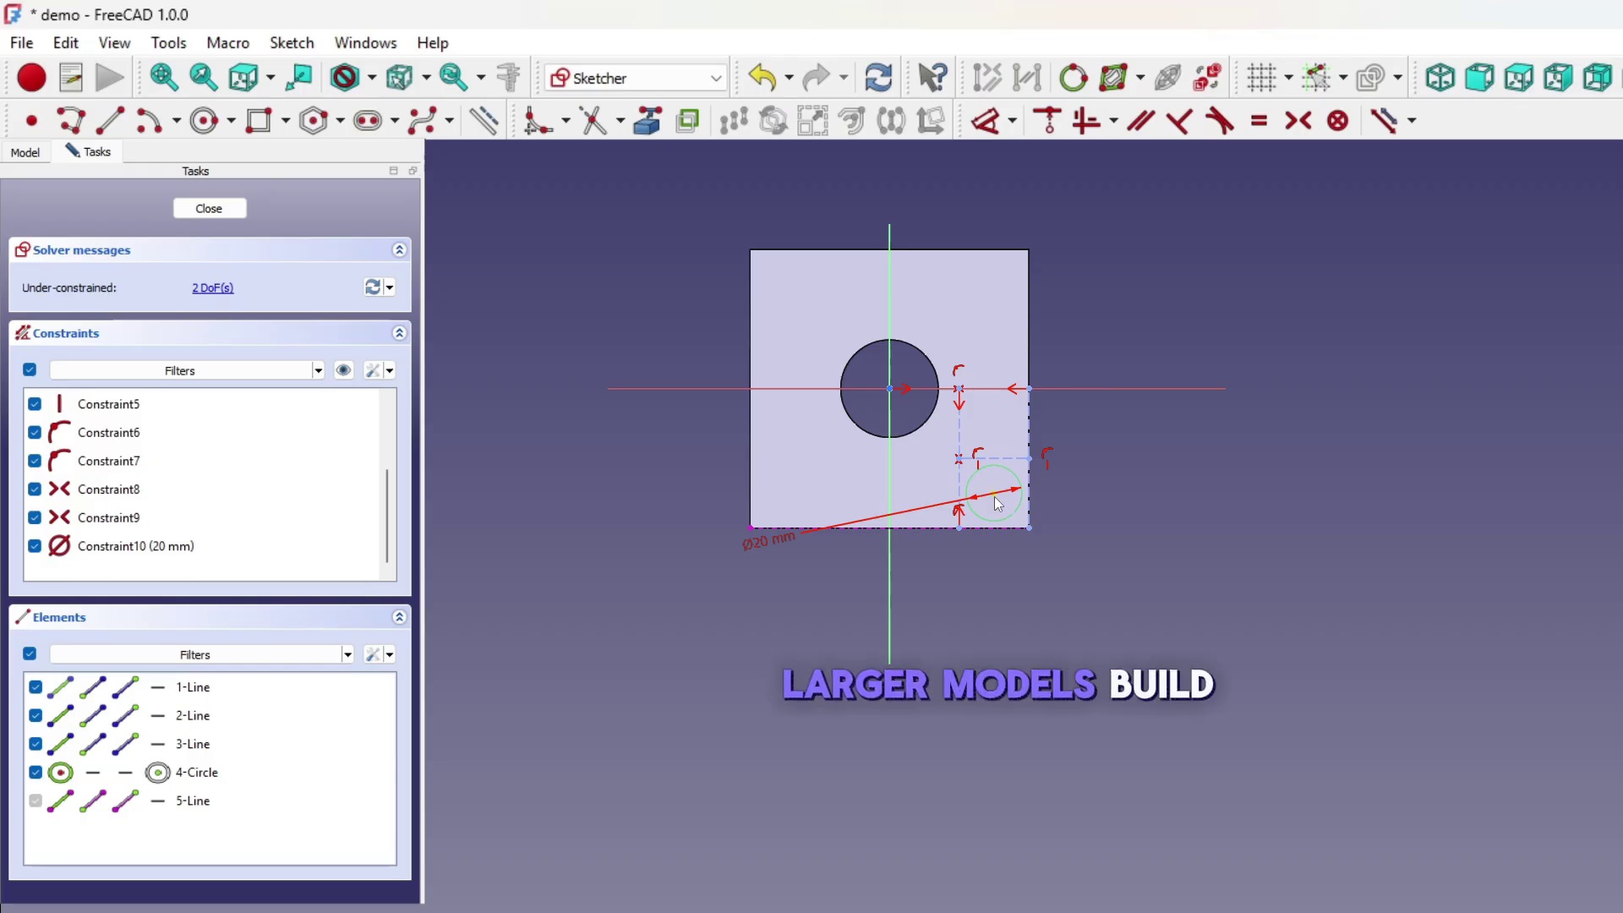
pyautogui.moveTo(998, 489); pyautogui.dragTo(890, 495)
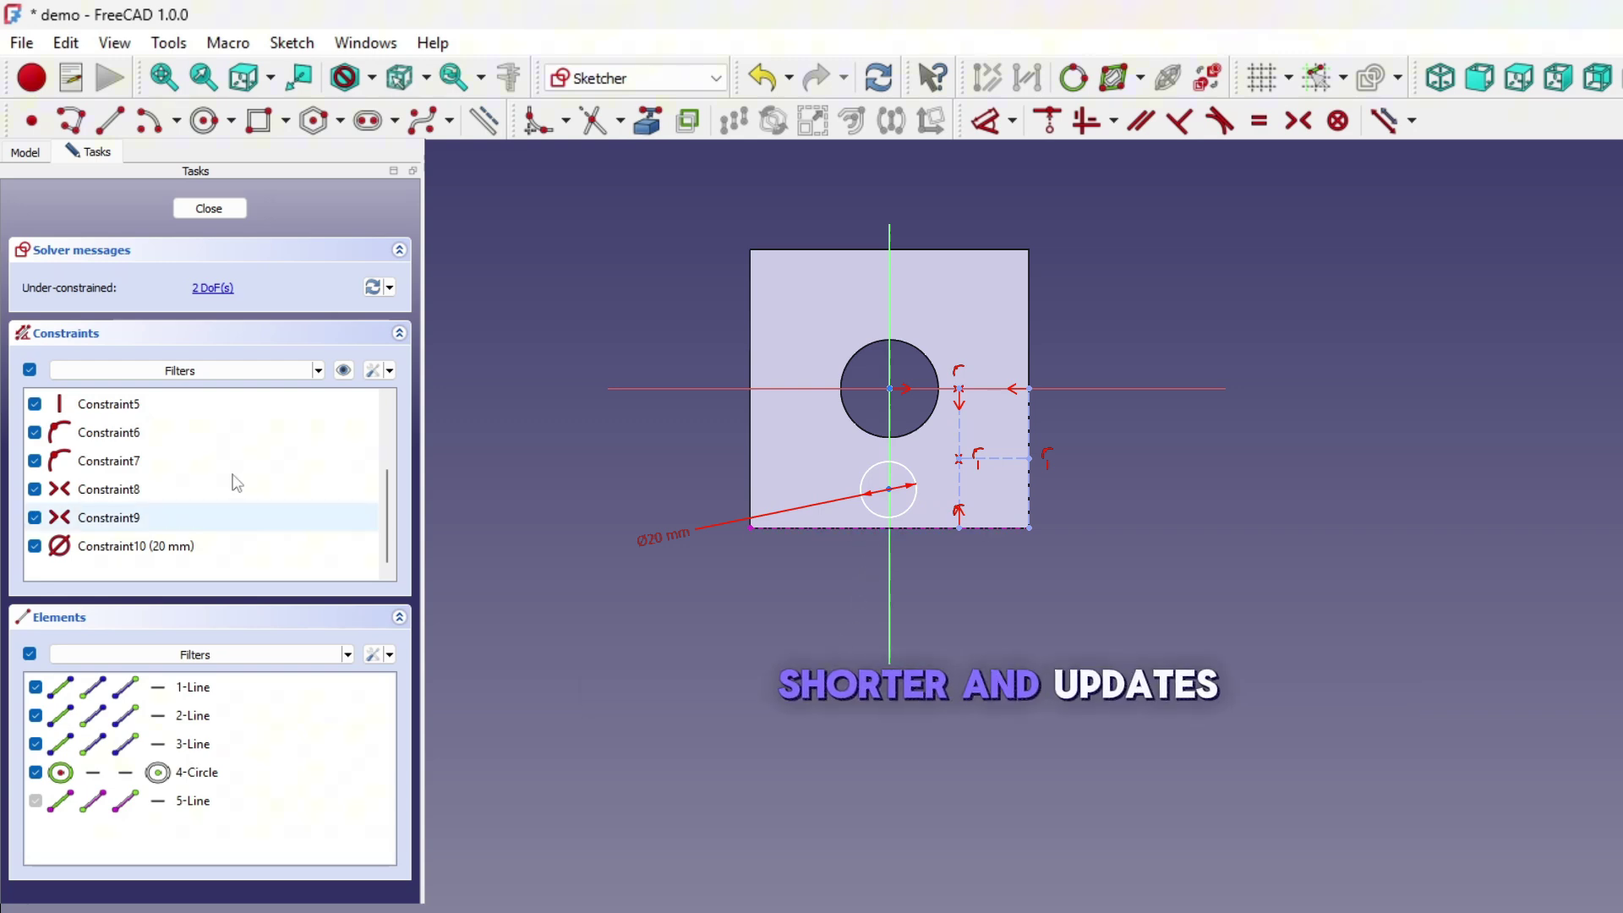
pyautogui.click(206, 209)
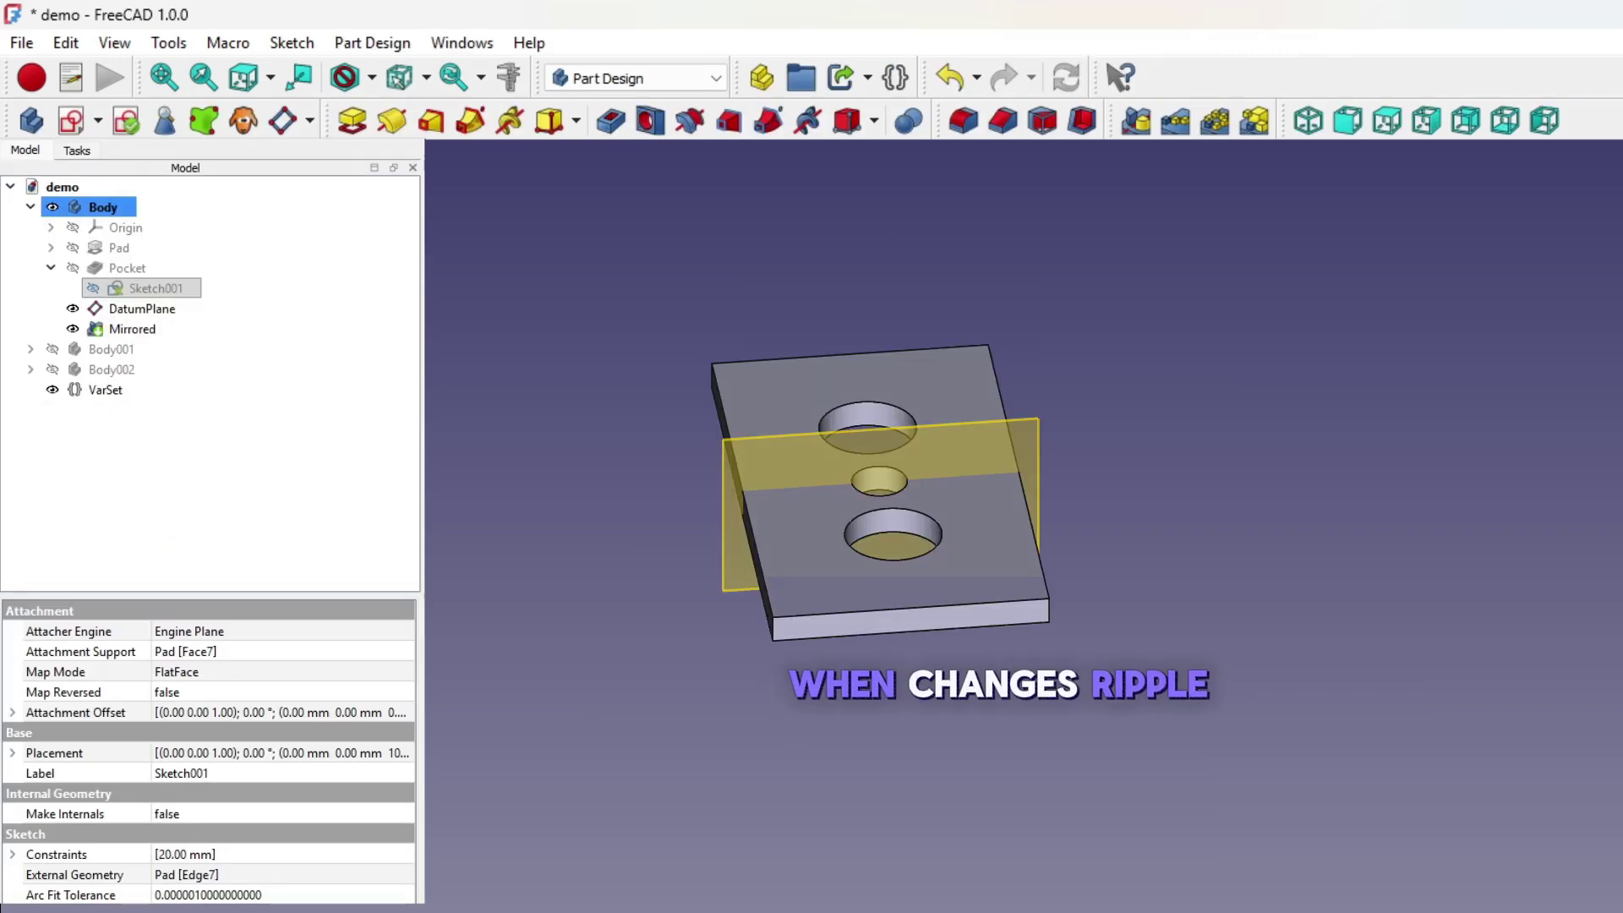